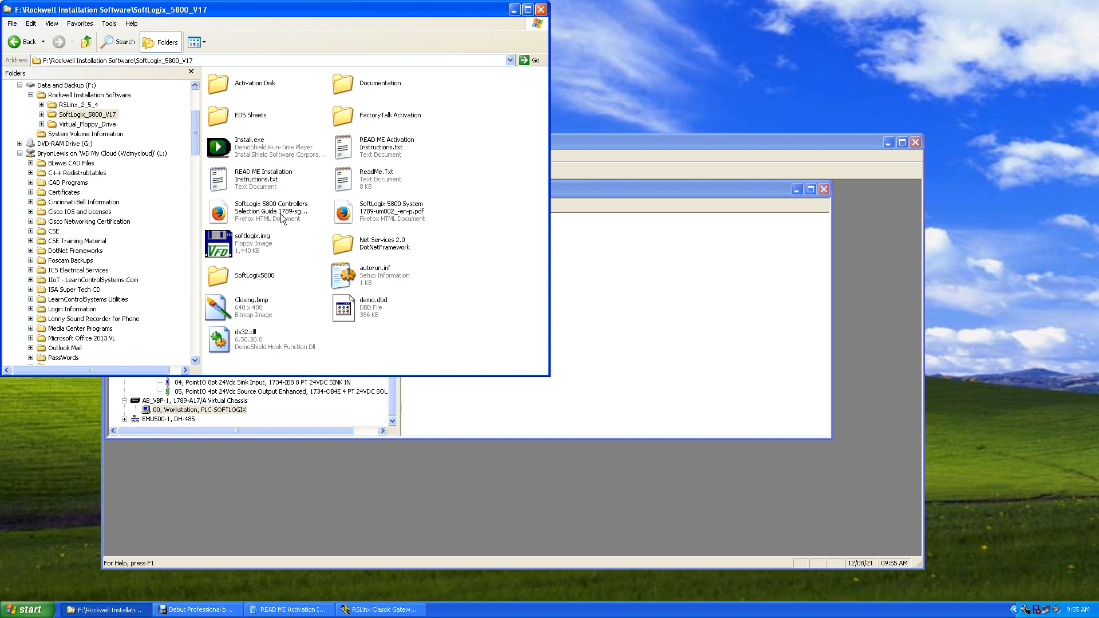
# Copy the Rockwell activation number for all products from READ ME Activation Instructions.txt in the Activation Disk folder, and close the file
pyautogui.doubleClick(248, 87)
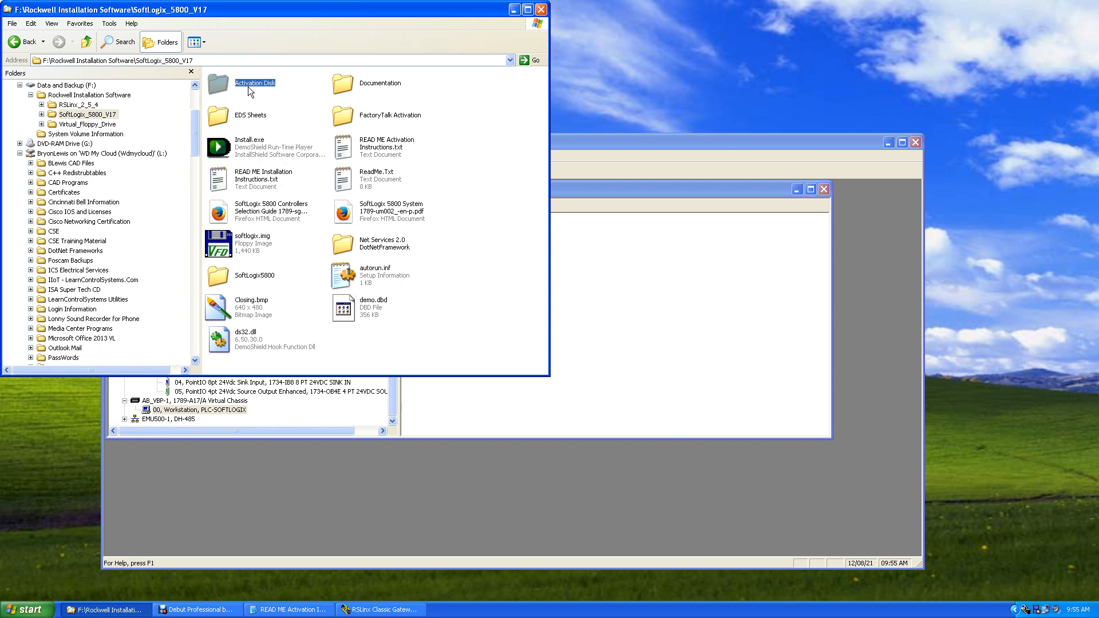
pyautogui.doubleClick(381, 150)
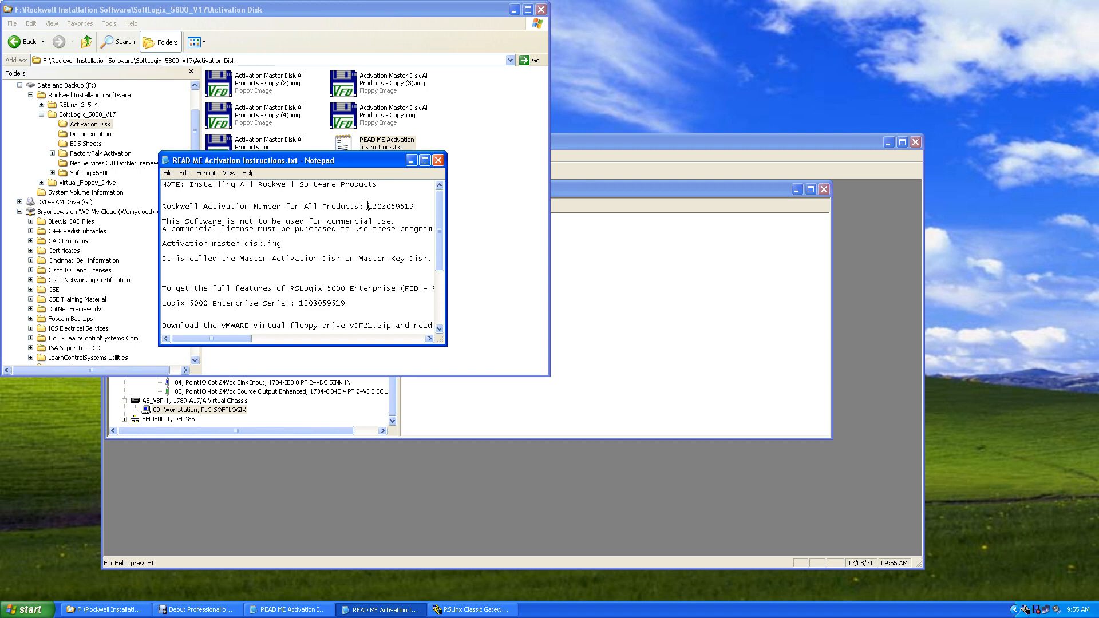
pyautogui.moveTo(366, 205); pyautogui.dragTo(414, 206)
pyautogui.rightClick(411, 207)
pyautogui.click(439, 239)
pyautogui.click(438, 161)
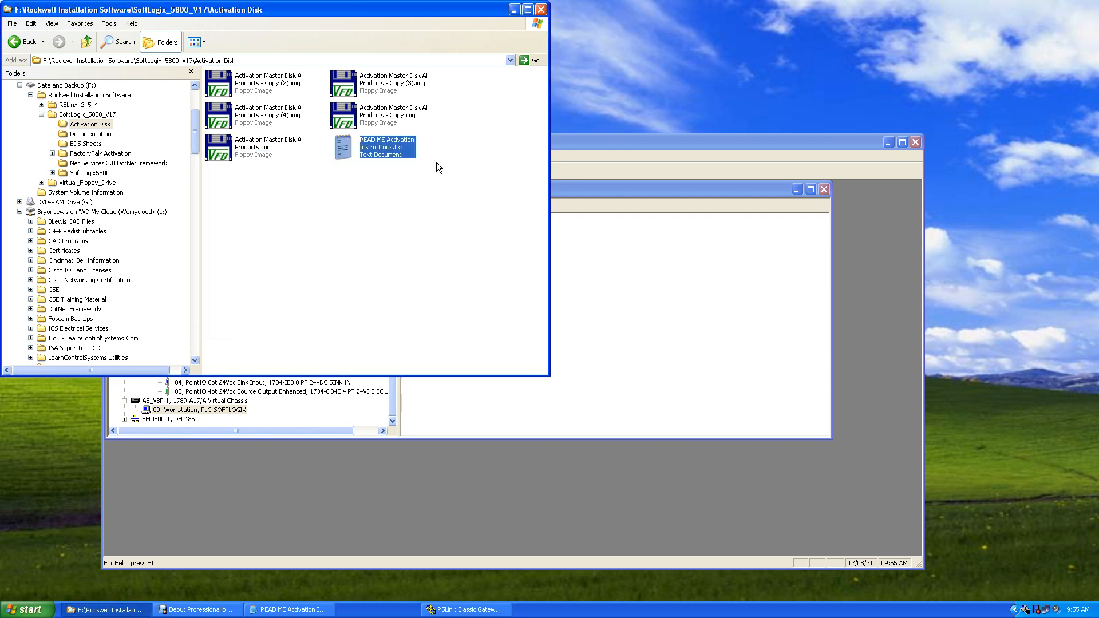
# Run Install.exe from the SoftLogix_5800_V17 folder and try to start the SoftLogix 5800 V17.00 installation
pyautogui.click(23, 42)
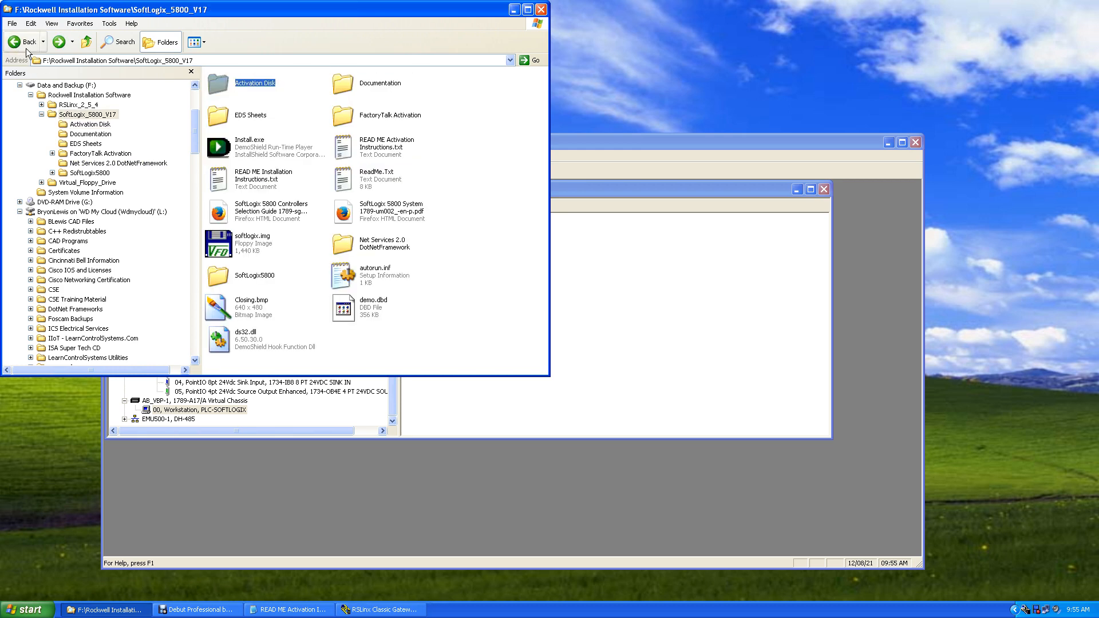
pyautogui.click(223, 151)
pyautogui.doubleClick(224, 151)
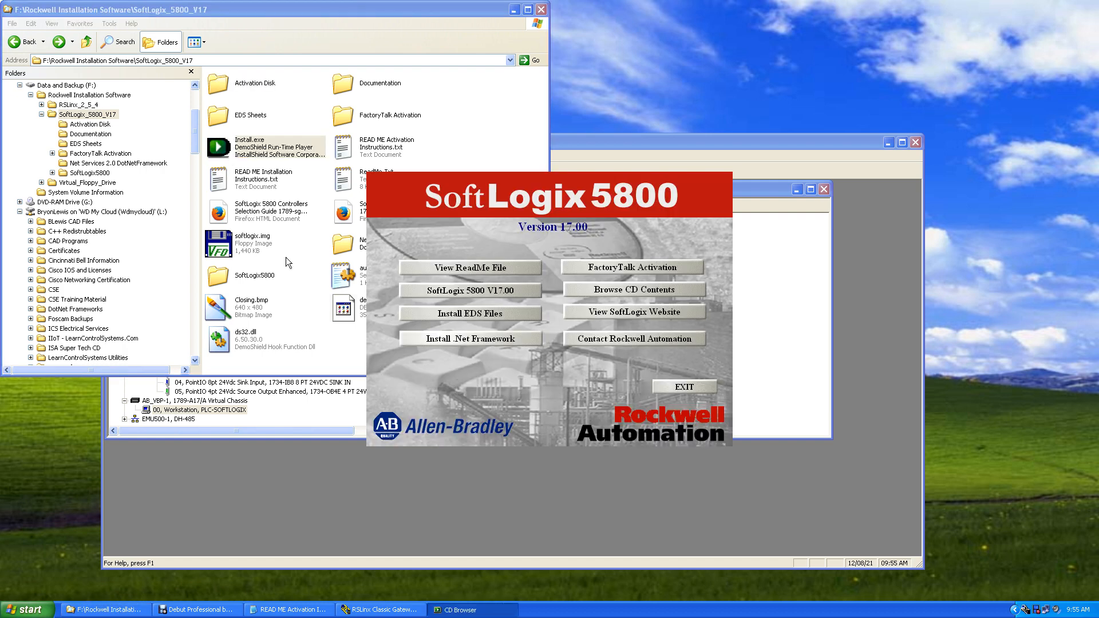
pyautogui.click(480, 291)
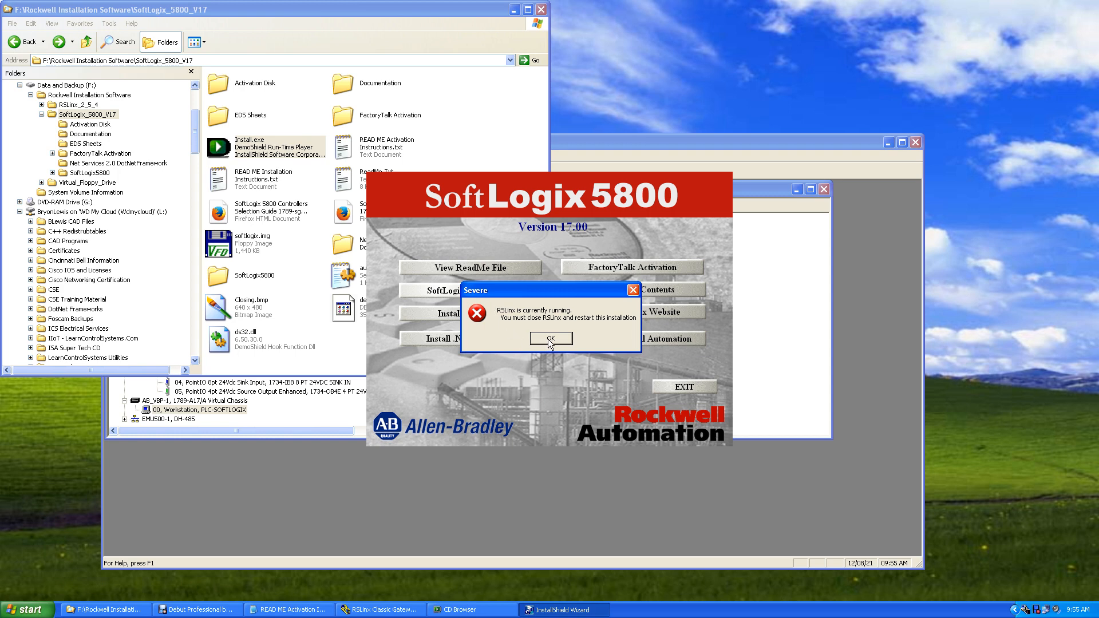
pyautogui.click(550, 339)
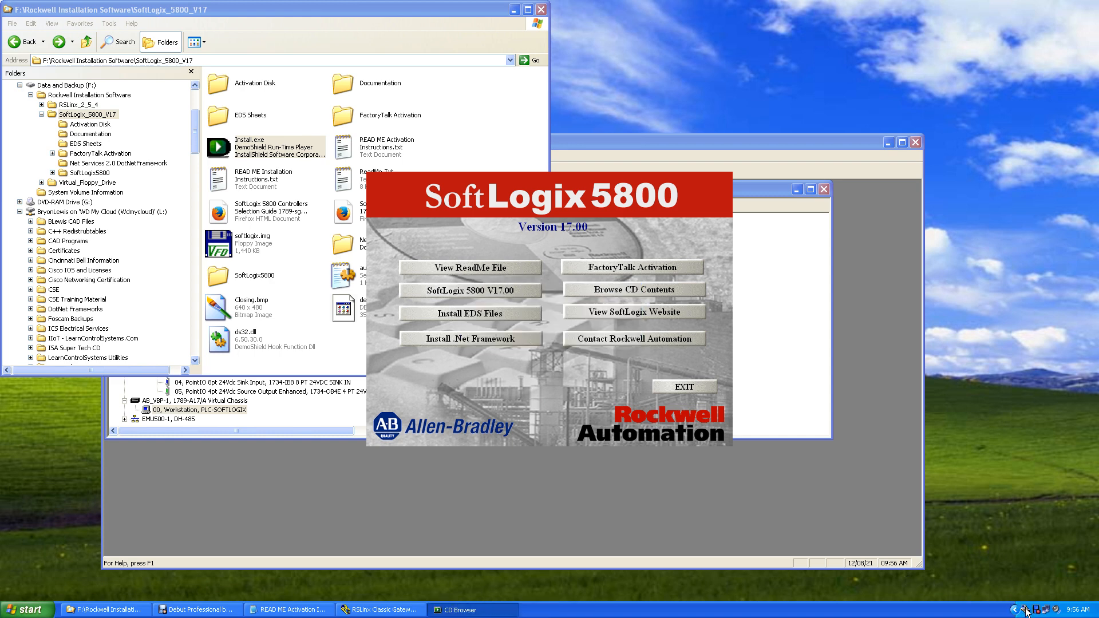
# Shut down the RSLinx Classic communications service
pyautogui.doubleClick(1025, 611)
pyautogui.rightClick(1025, 611)
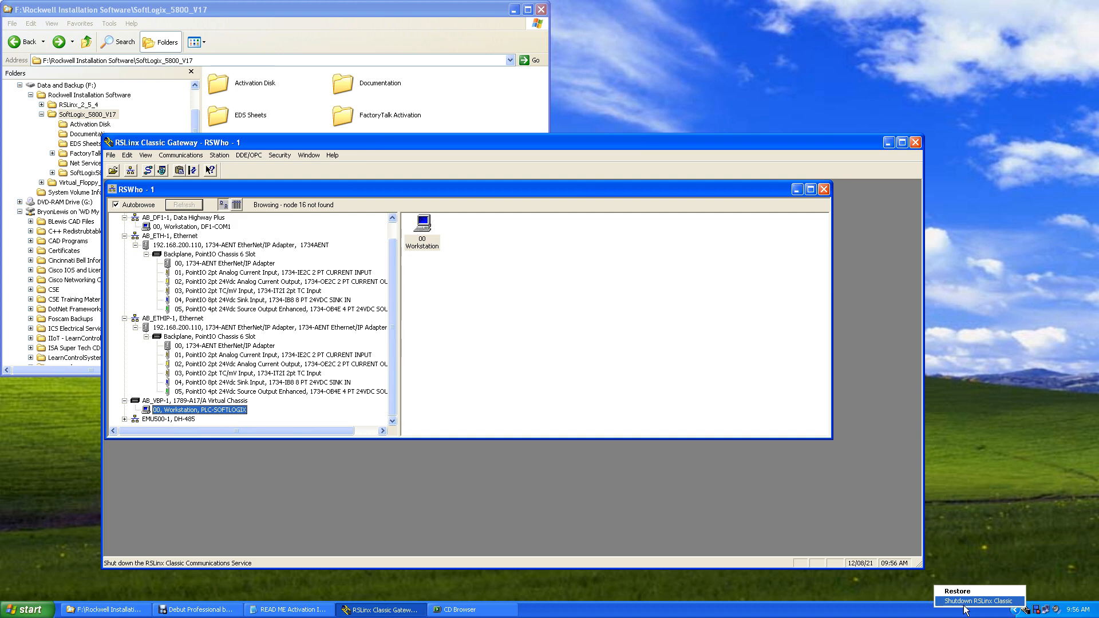
pyautogui.click(994, 602)
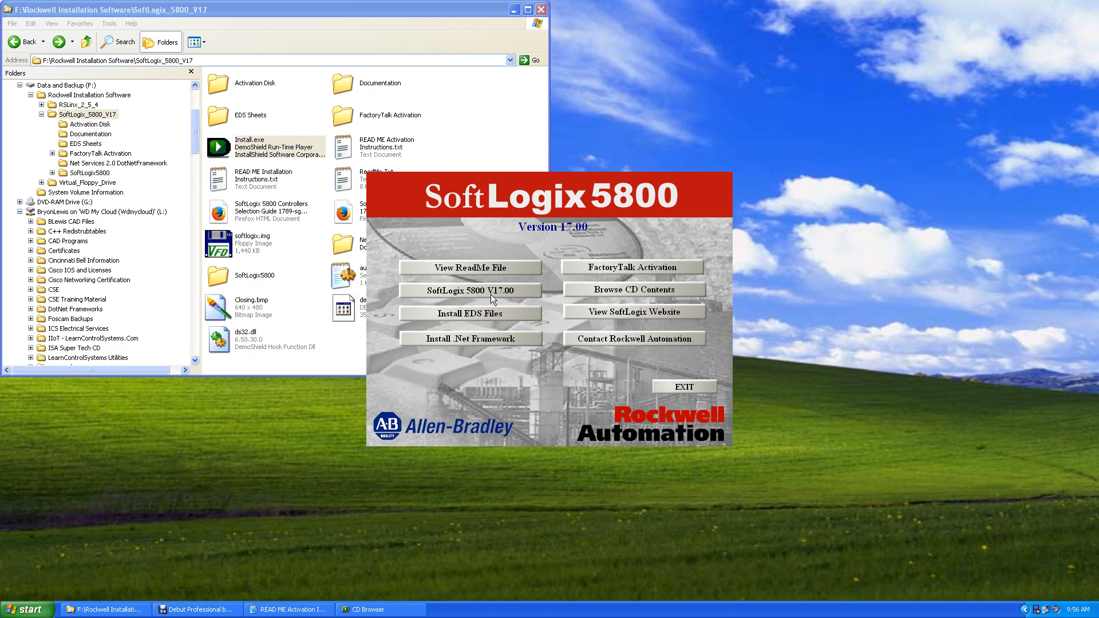
# Start the SoftLogix 5800 V17.00 setup wizard and accept its license agreement
pyautogui.click(509, 294)
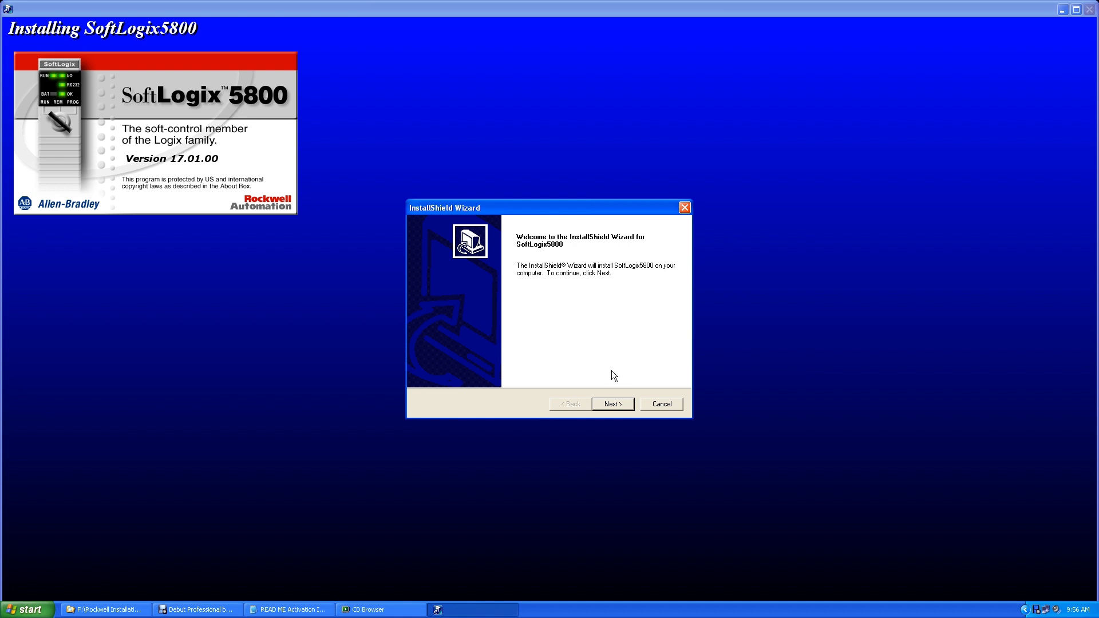
pyautogui.click(623, 405)
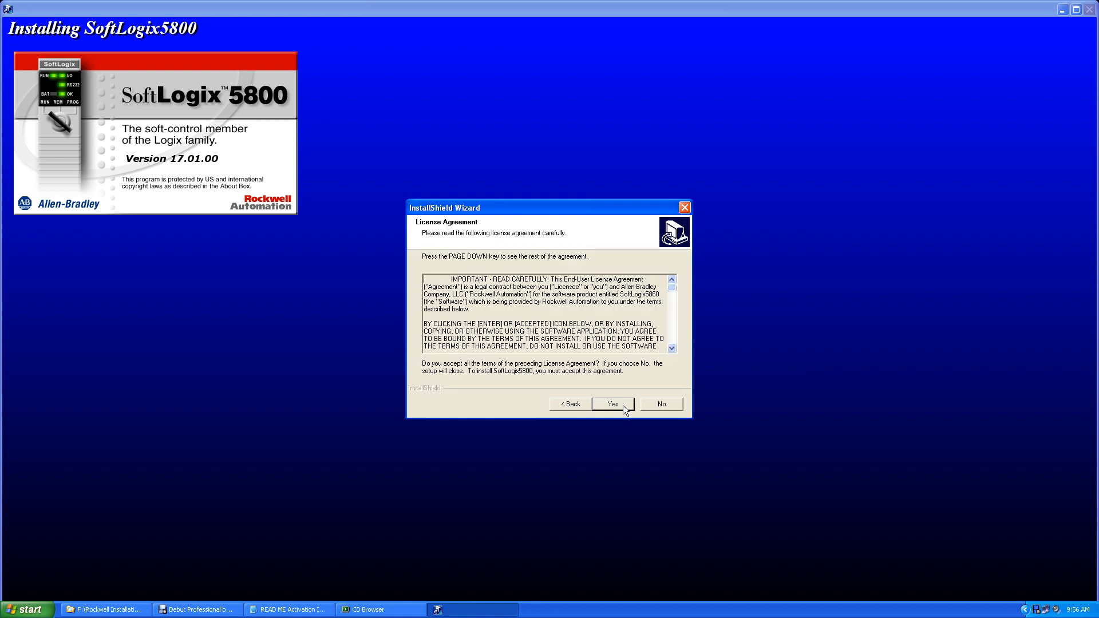
pyautogui.click(613, 404)
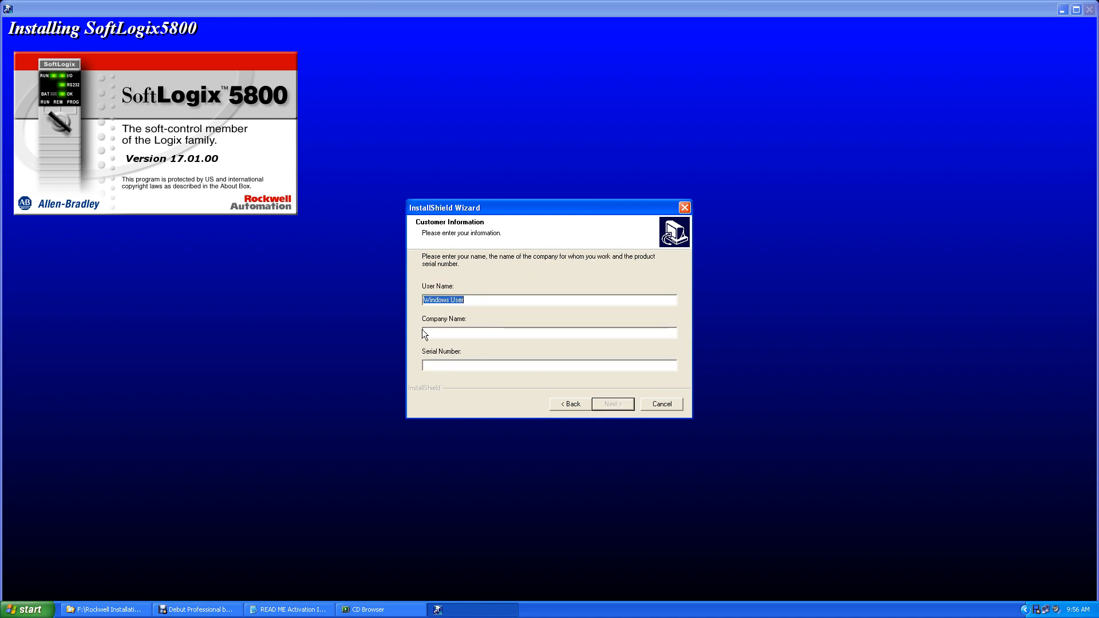
# Paste the copied serial number into the customer information and continue, leaving the user name as it is
pyautogui.click(433, 368)
pyautogui.rightClick(433, 367)
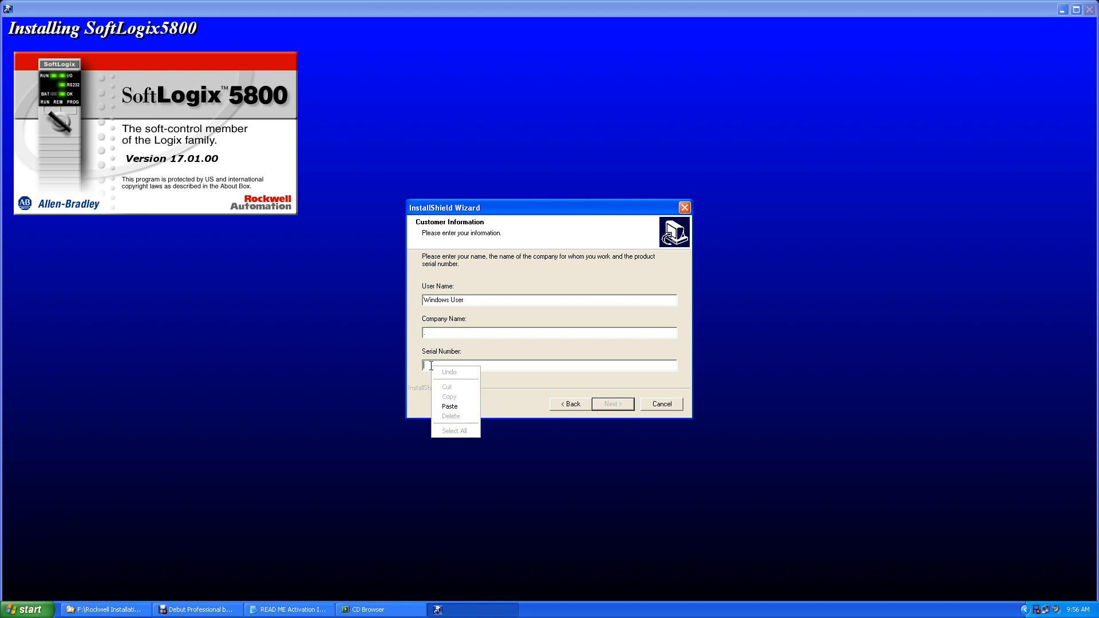
pyautogui.click(453, 407)
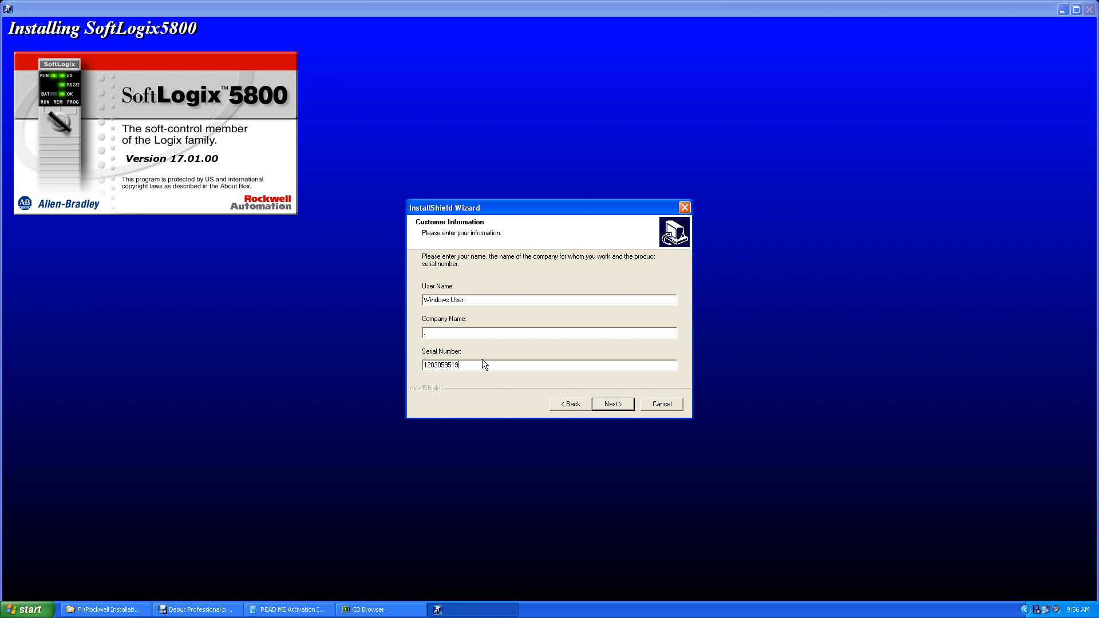
pyautogui.click(612, 404)
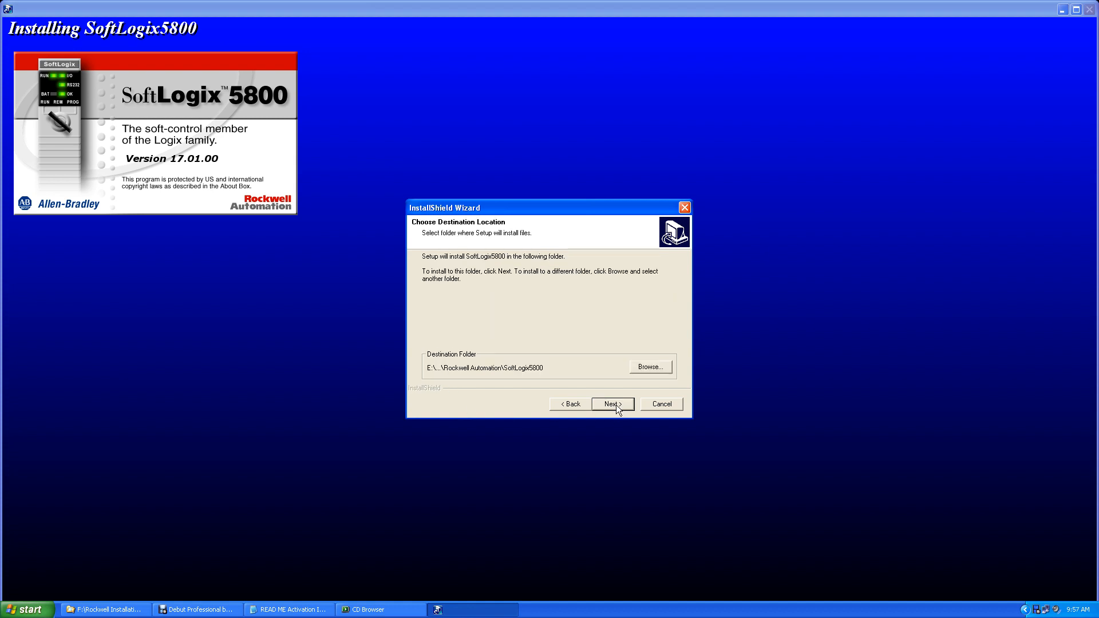
# Complete the SoftLogix5800 setup with the default destination and program folders, adding the SoftLogix Chassis Monitor to the desktop
pyautogui.click(616, 405)
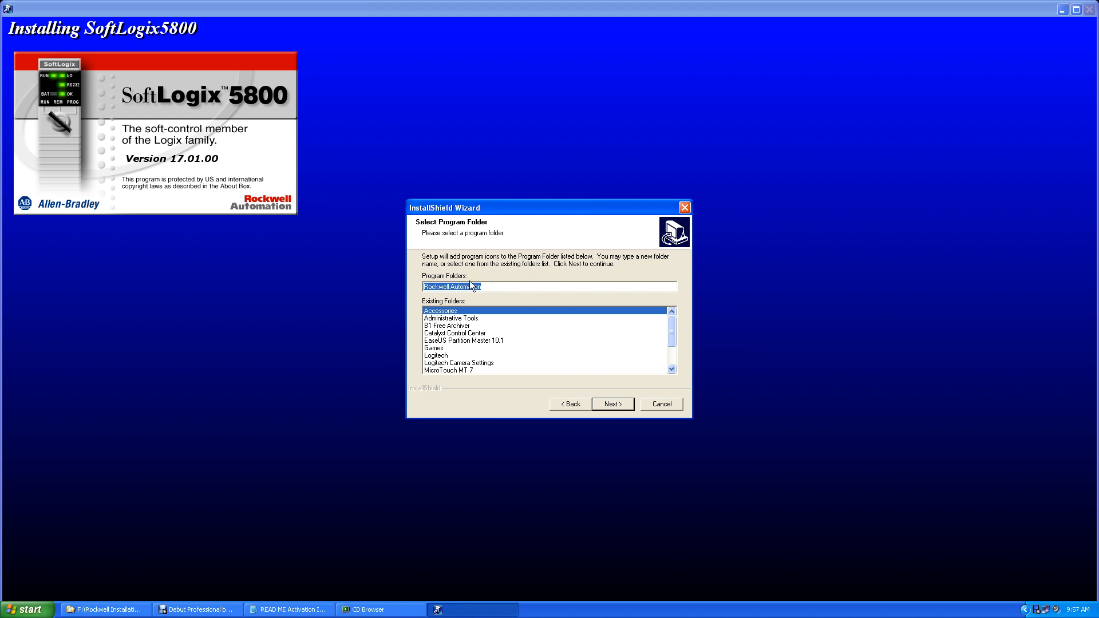
pyautogui.click(610, 403)
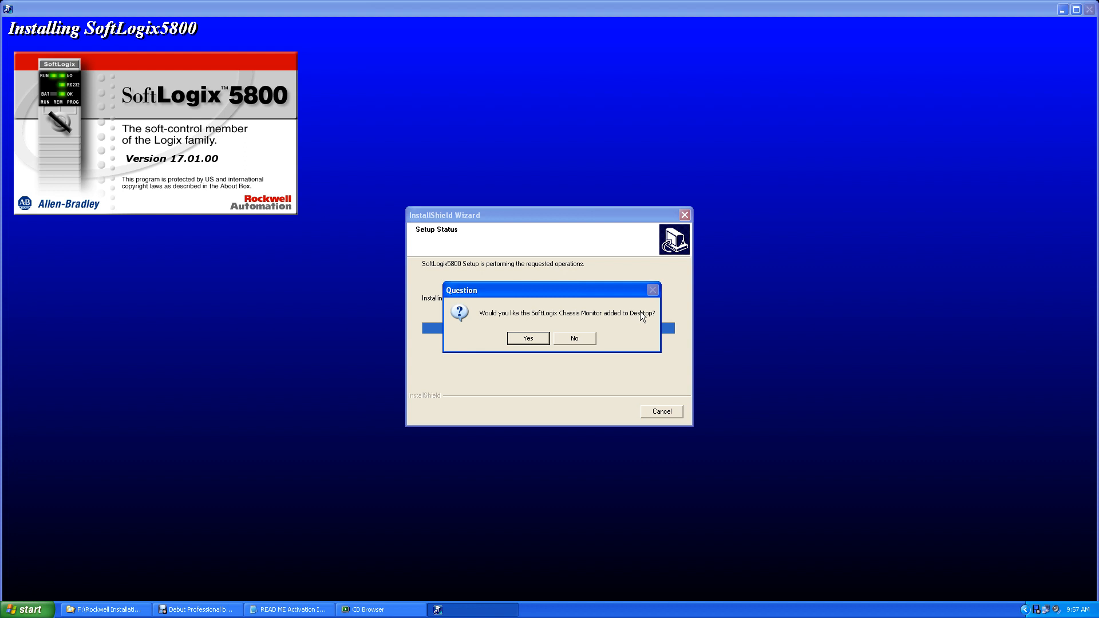
pyautogui.click(533, 337)
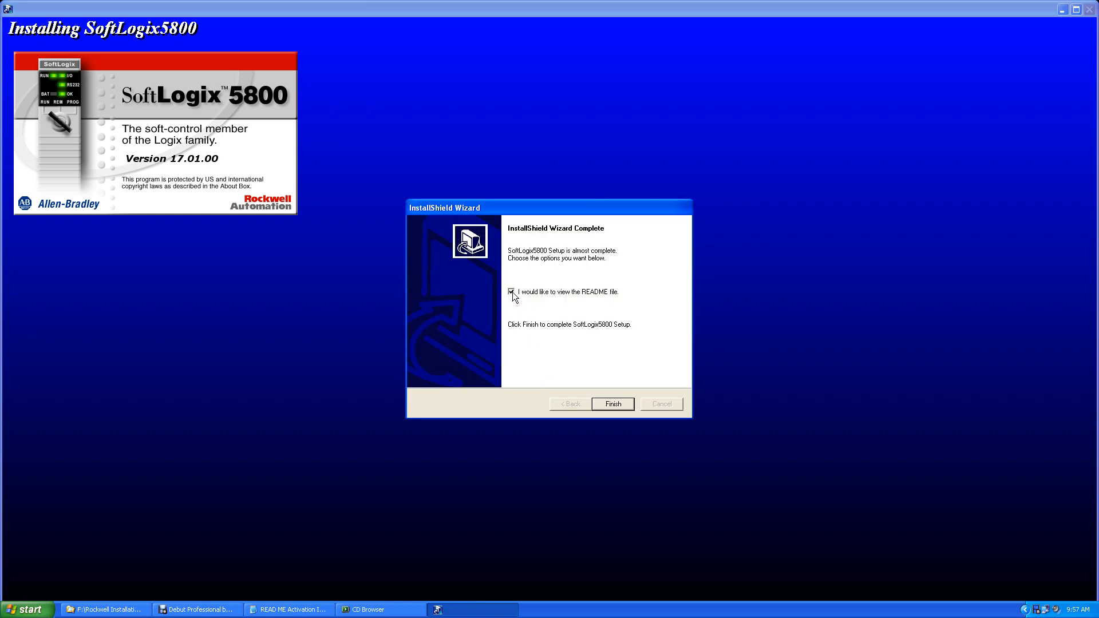
pyautogui.click(612, 404)
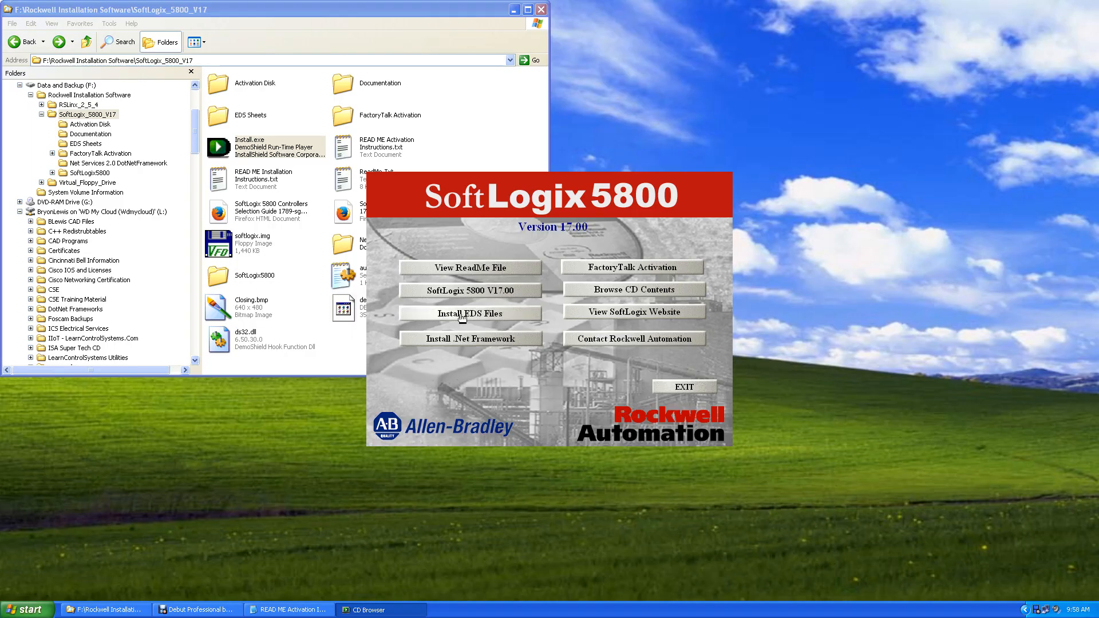
# Launch the EDS files installation and exit the SoftLogix 5800 installer
pyautogui.click(482, 314)
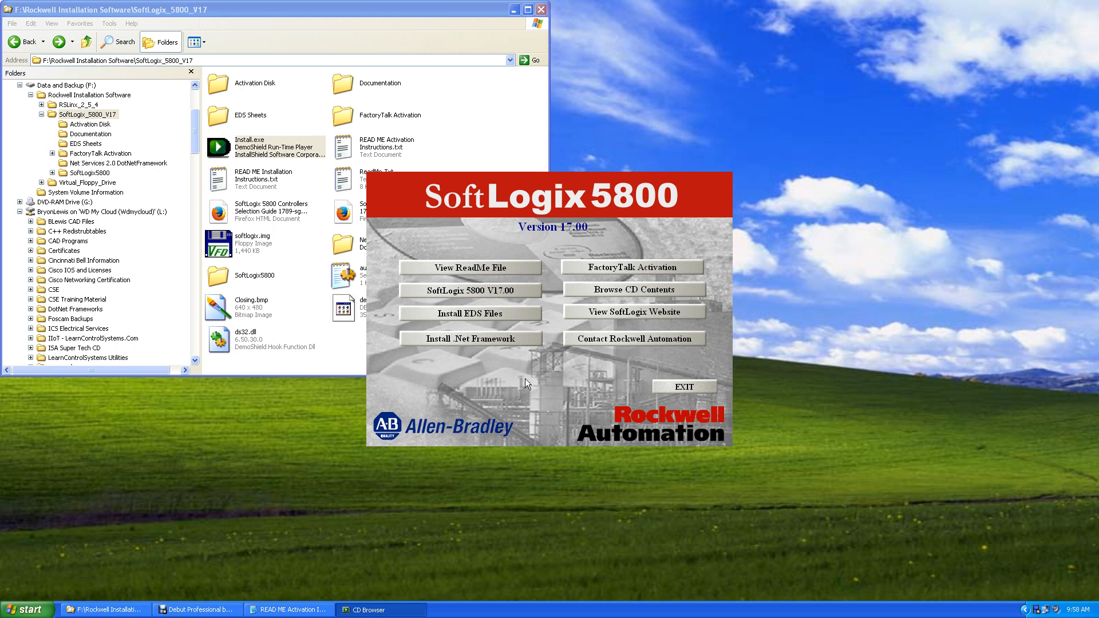
pyautogui.click(681, 389)
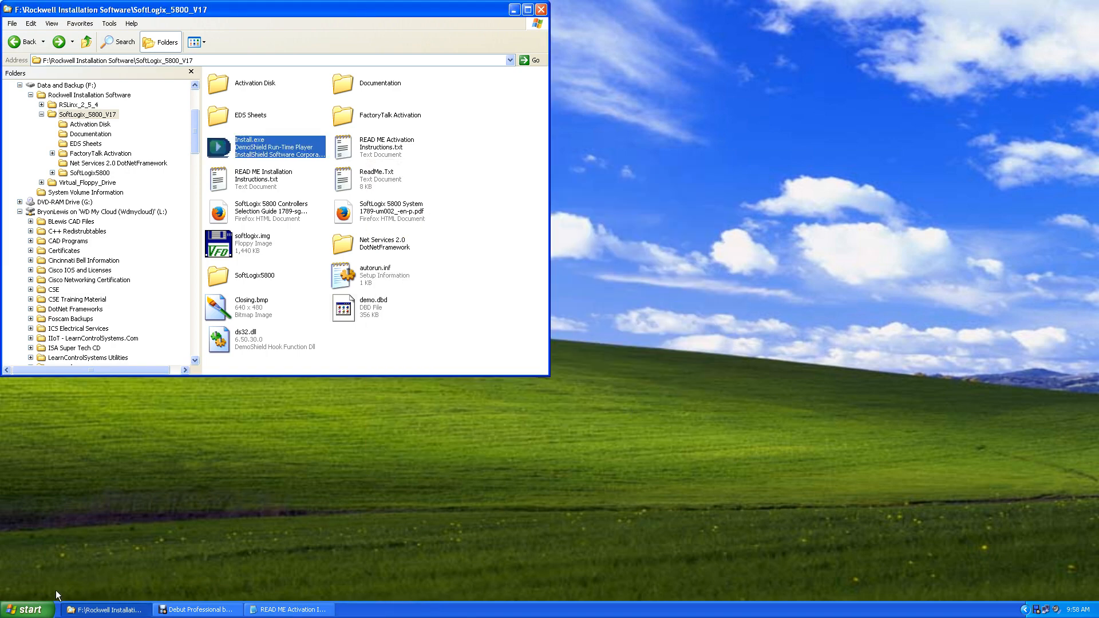
# Open the RSLinx Classic Launch Control Panel from the installed Rockwell Software programs
pyautogui.click(24, 615)
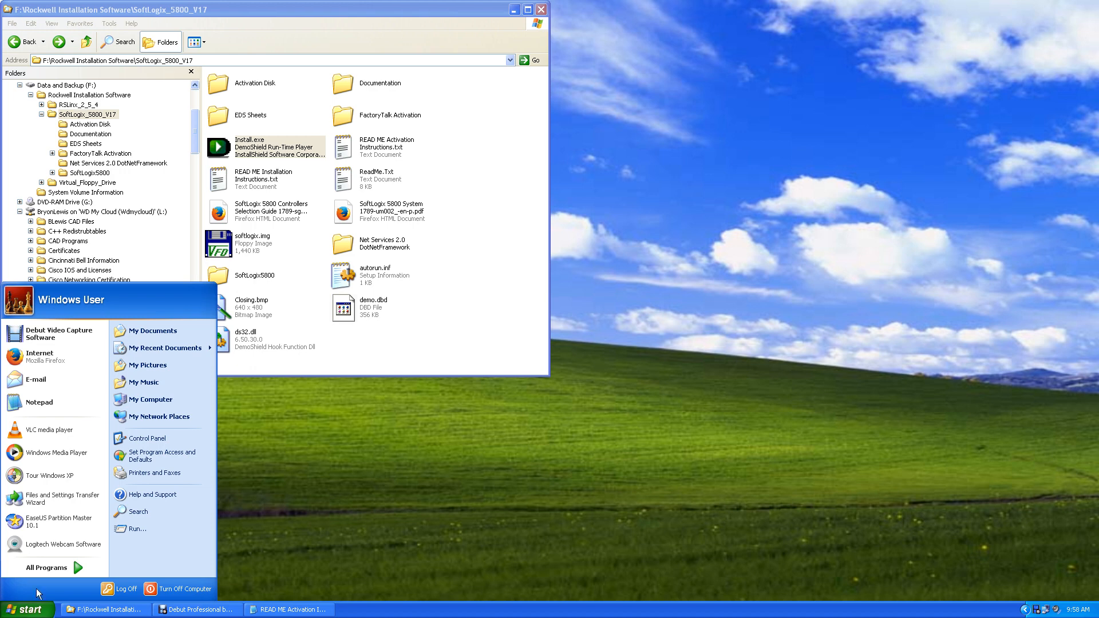
pyautogui.moveTo(36, 567)
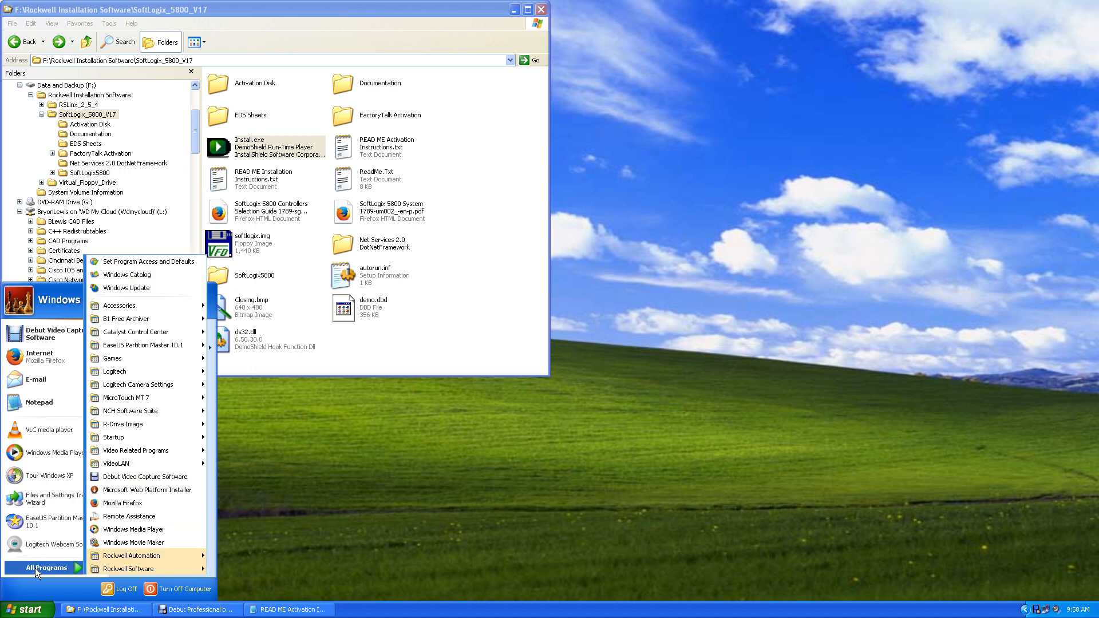
pyautogui.moveTo(132, 568)
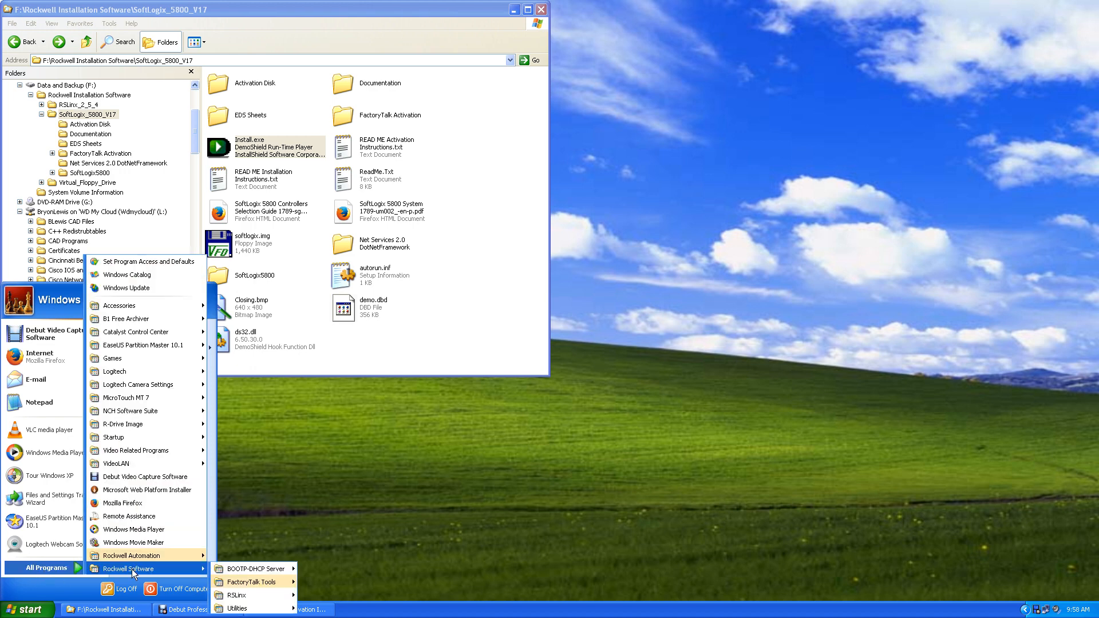
pyautogui.moveTo(241, 596)
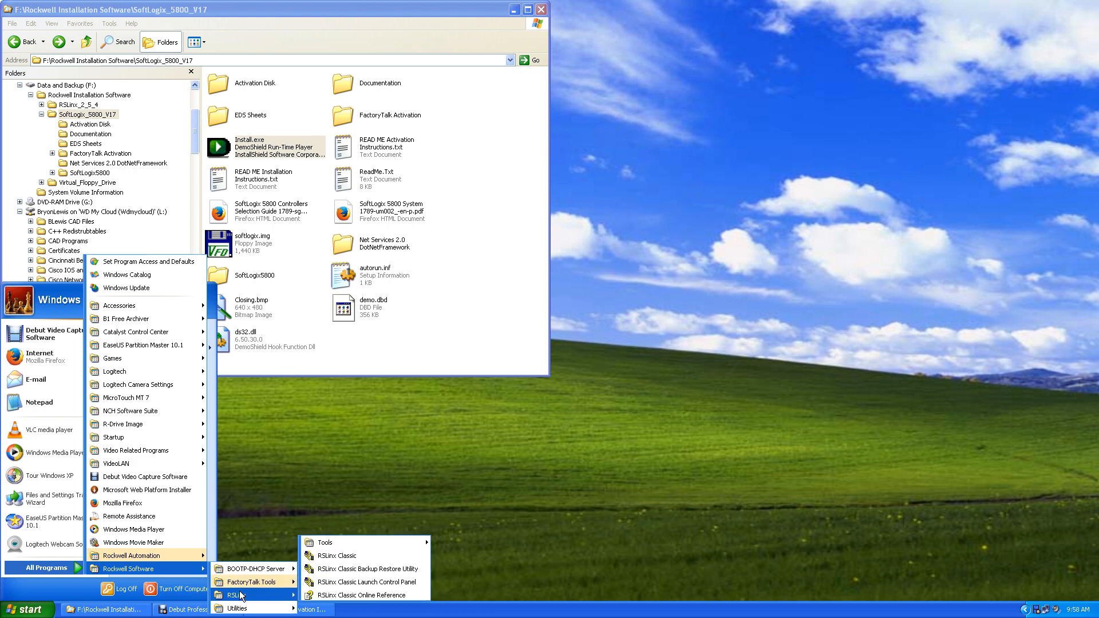
pyautogui.click(374, 582)
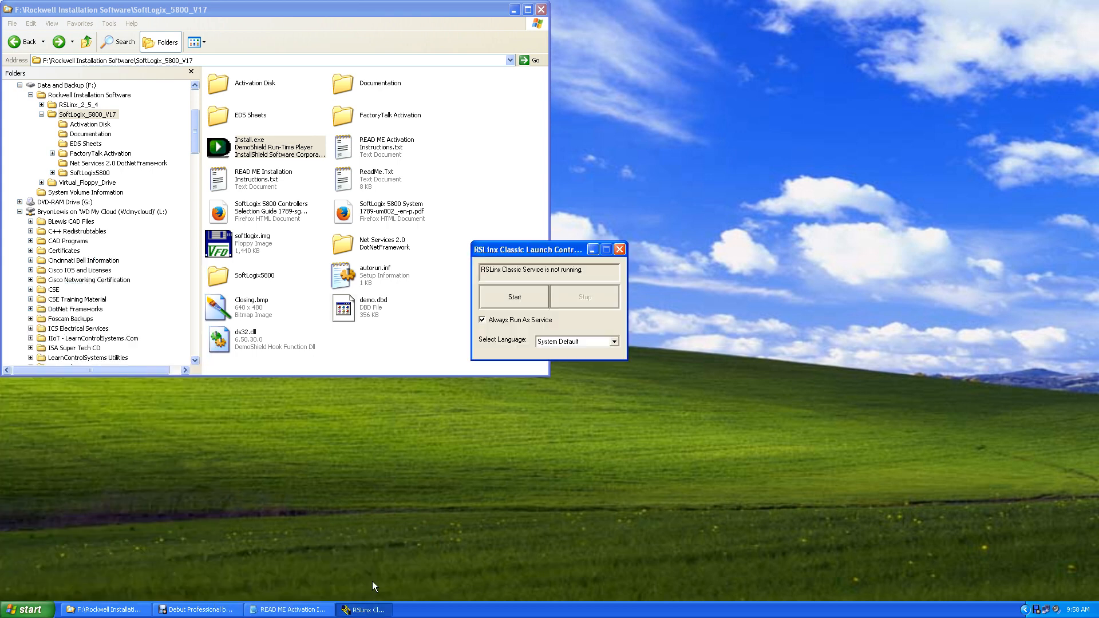
# Disable Always Run As Service, start RSLinx Classic as an application, close its window and stop it
pyautogui.click(482, 321)
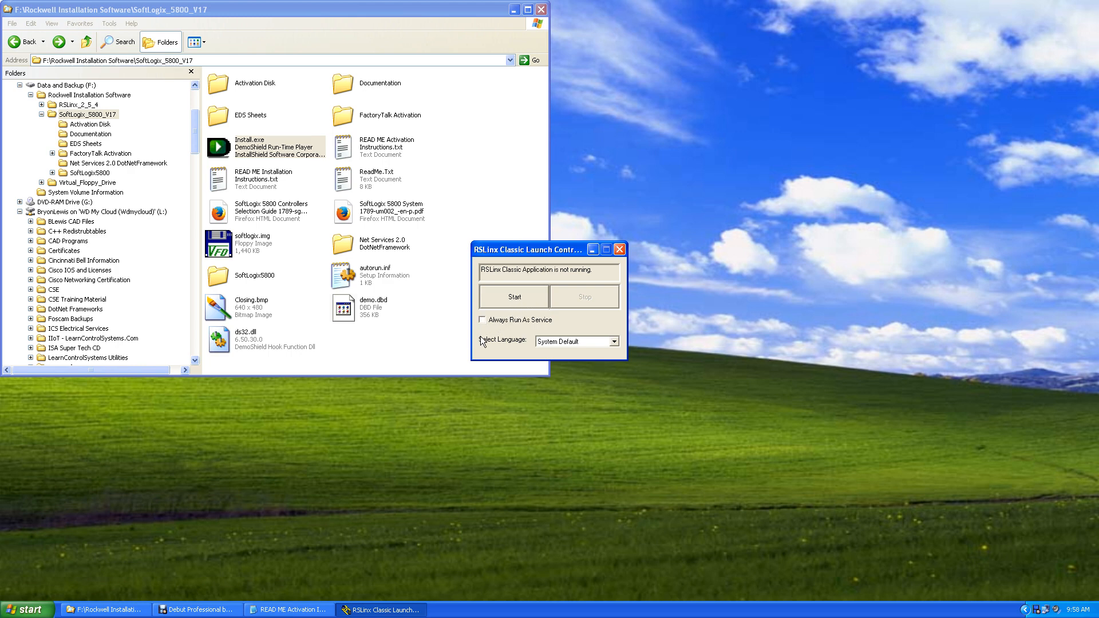
pyautogui.click(516, 299)
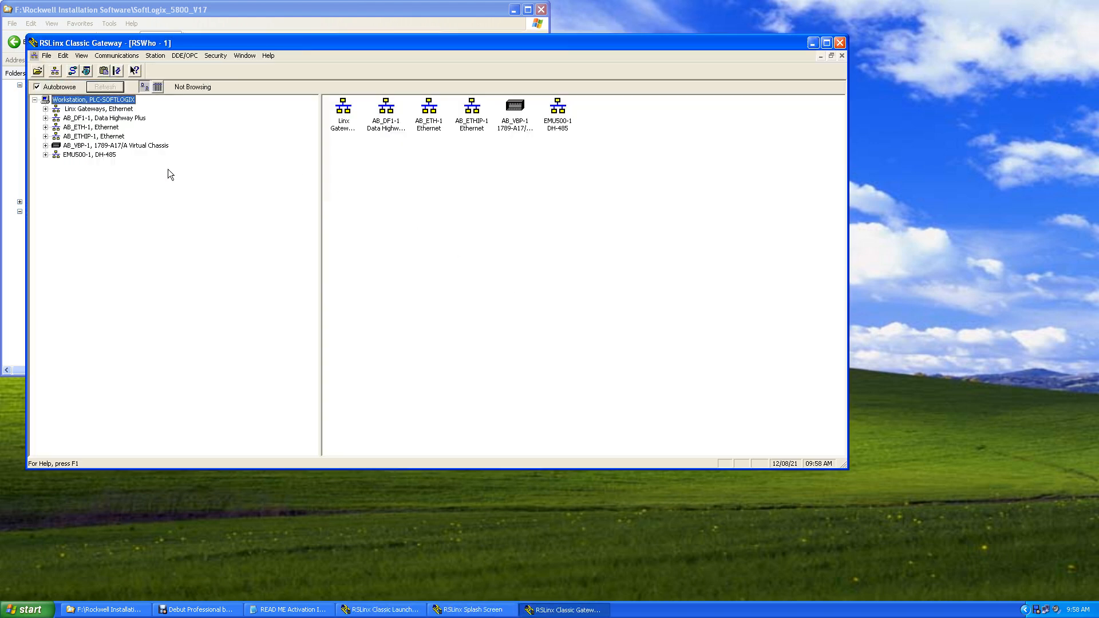
pyautogui.click(839, 43)
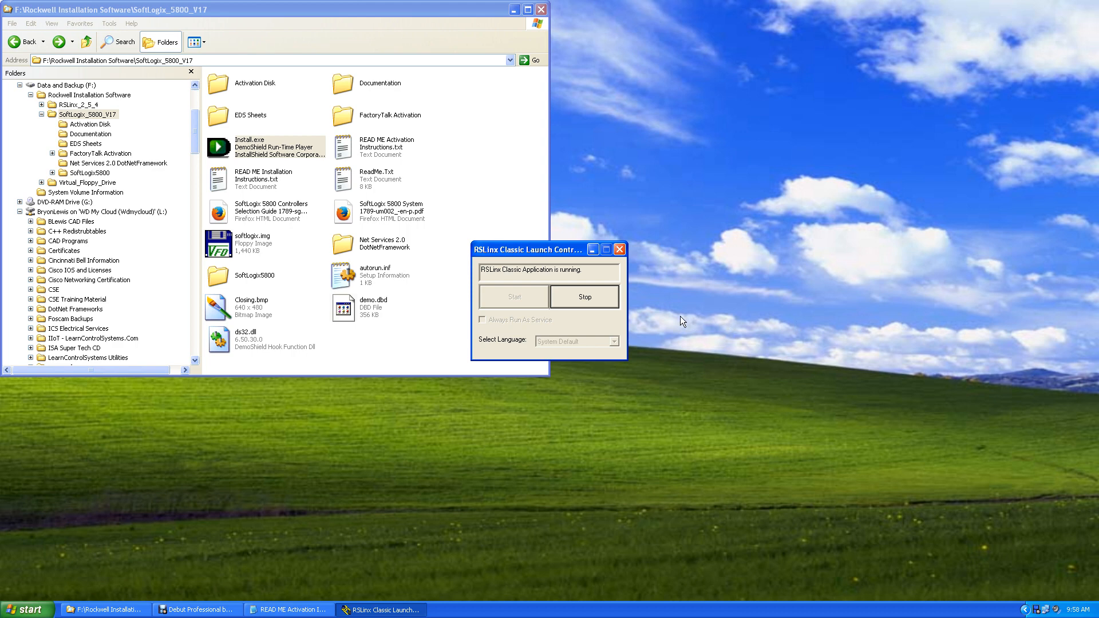
pyautogui.click(570, 296)
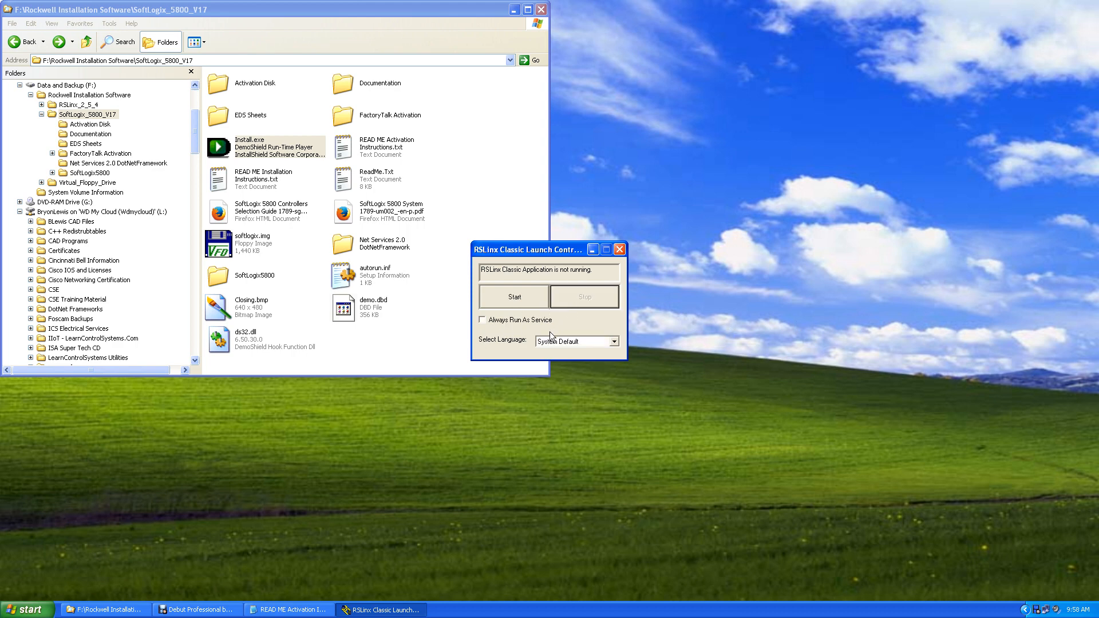
# Enable Always Run As Service, start the RSLinx Classic service and close the launch control panel
pyautogui.click(482, 321)
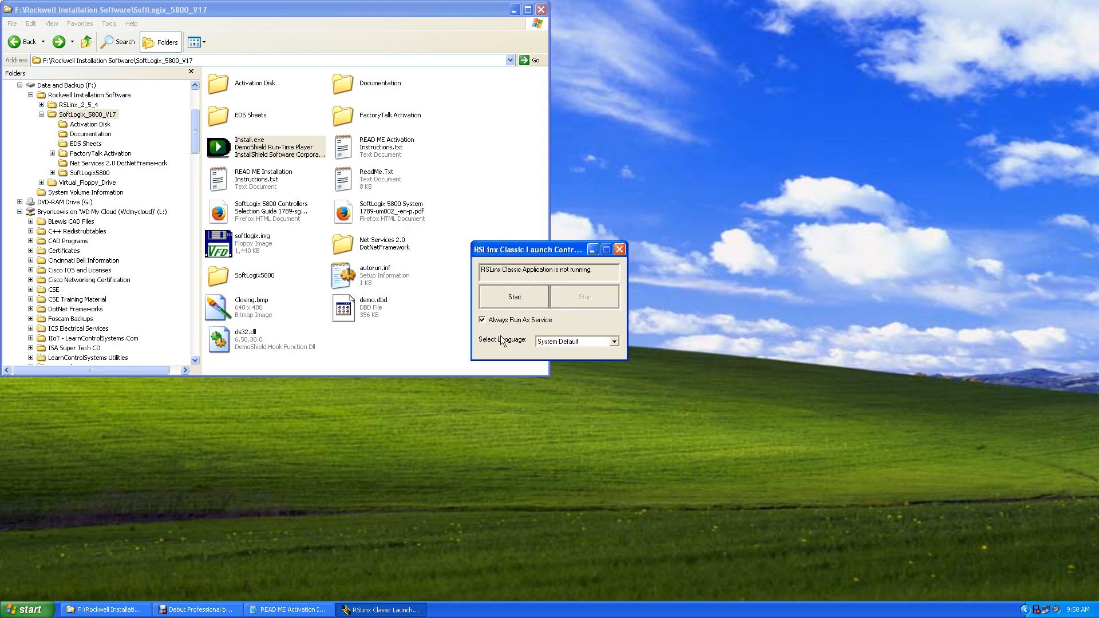
pyautogui.click(511, 301)
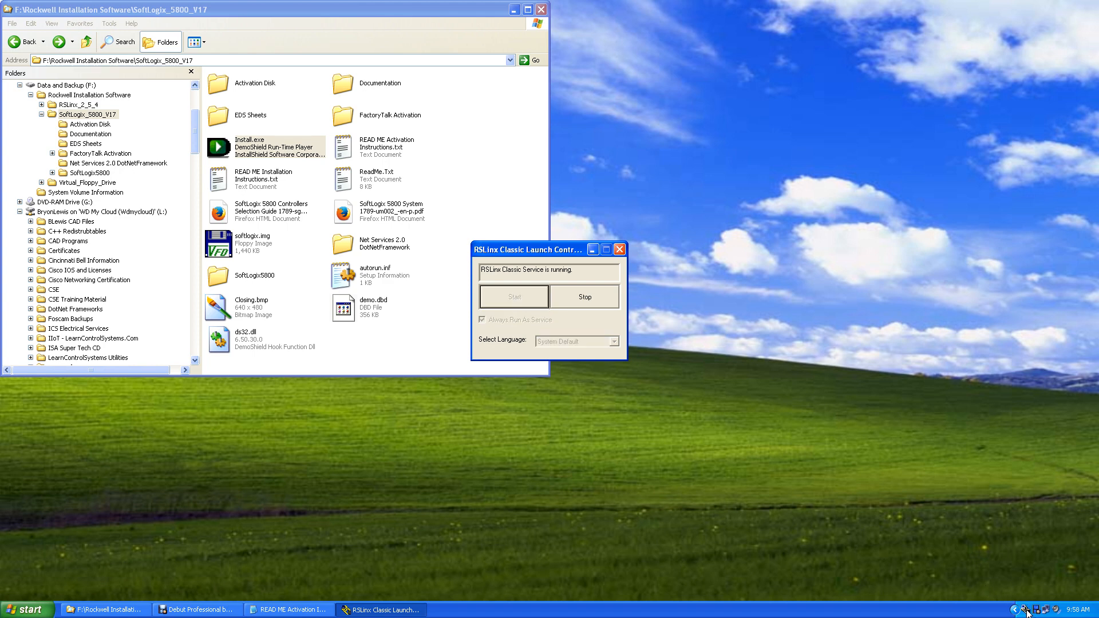
pyautogui.click(619, 249)
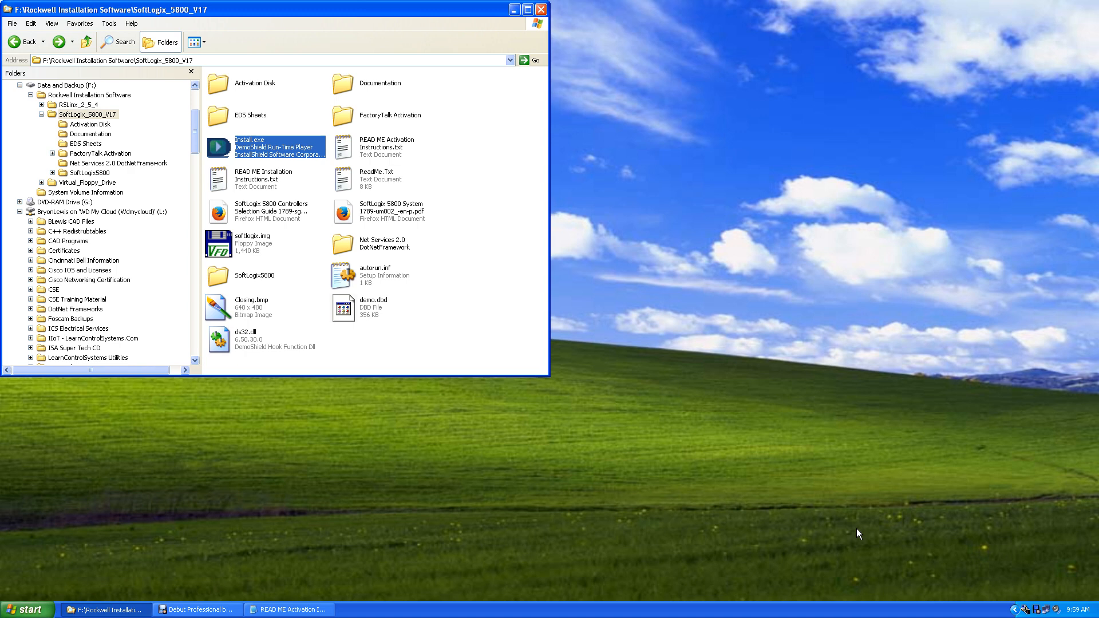
# Open the RSLinx Classic Gateway window of the running service and close it
pyautogui.doubleClick(1025, 610)
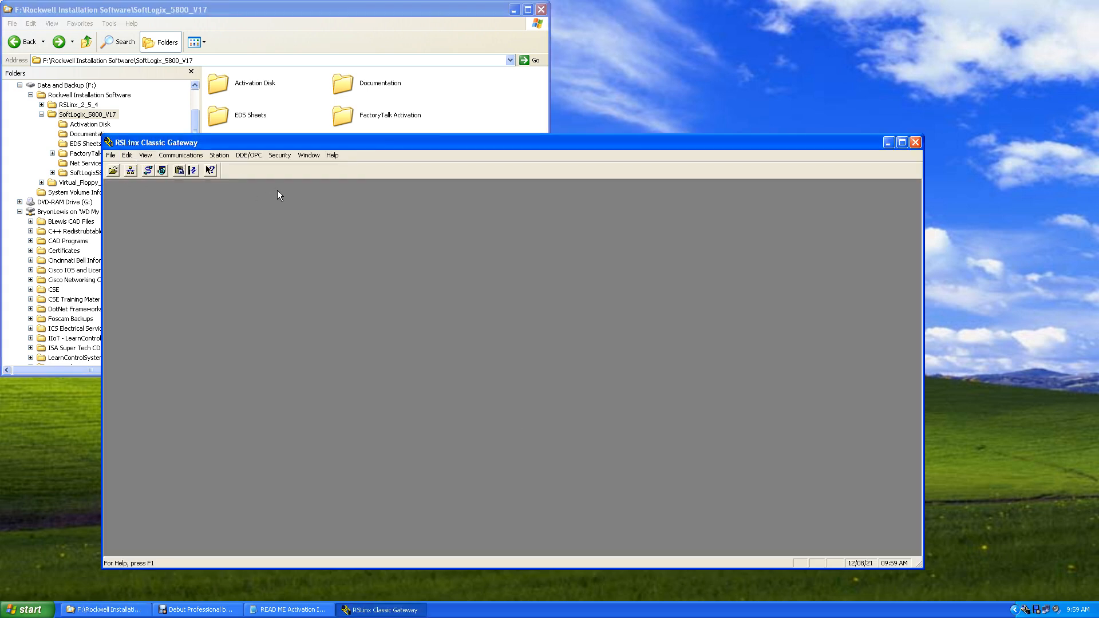
pyautogui.click(916, 143)
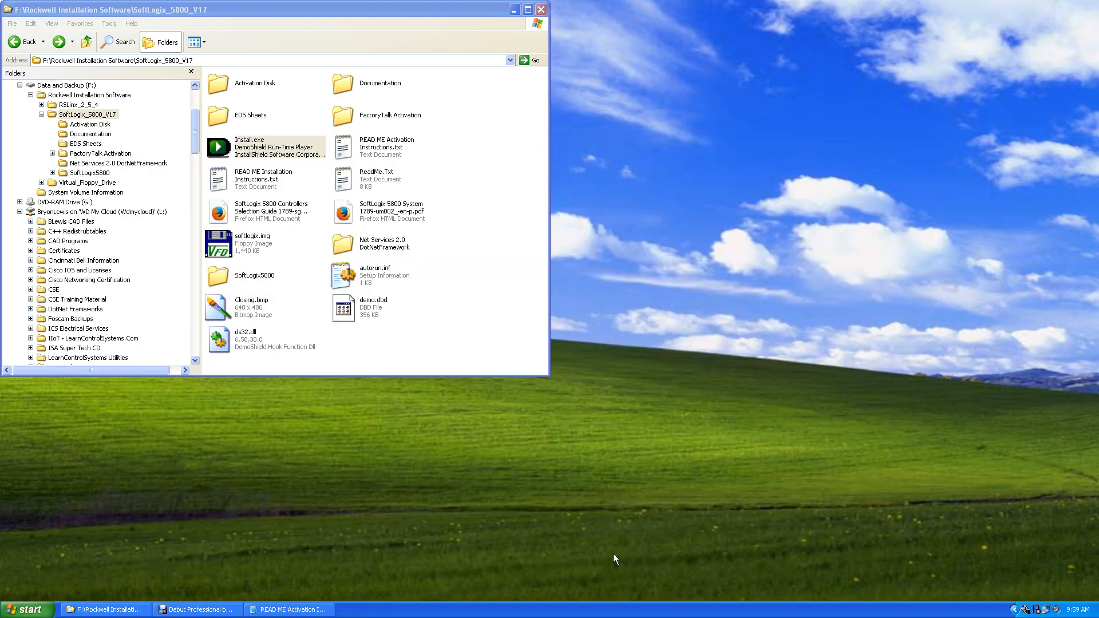
# Move the SoftLogix_5800_V17 folder window toward the middle of the desktop and launch SoftLogix Chassis Monitor from the Rockwell Automation programs
pyautogui.moveTo(183, 10); pyautogui.dragTo(472, 86)
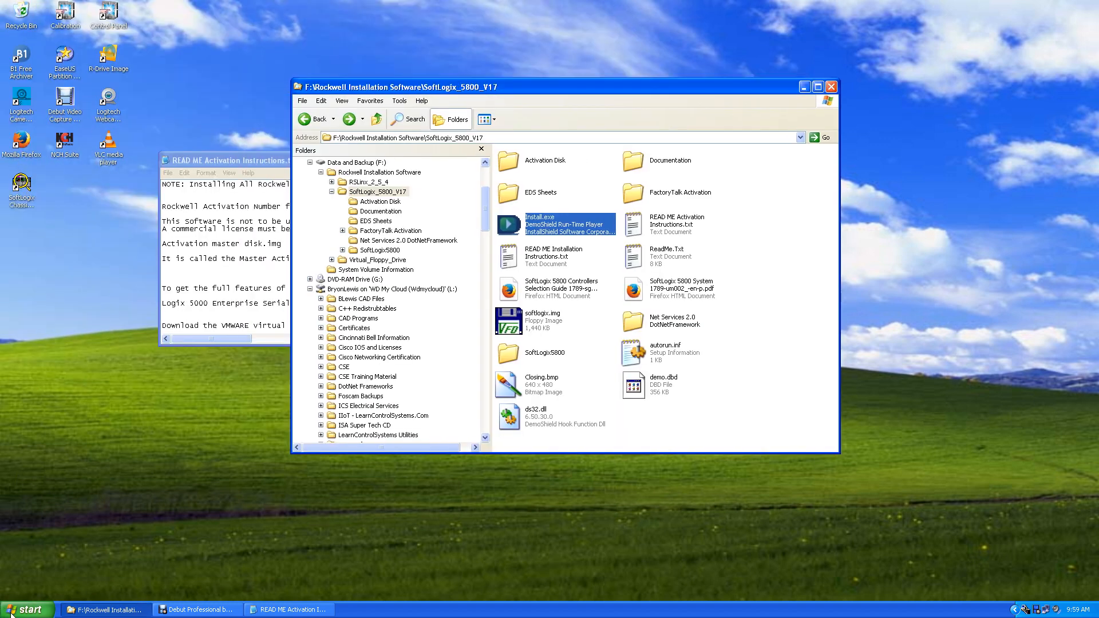
pyautogui.click(28, 607)
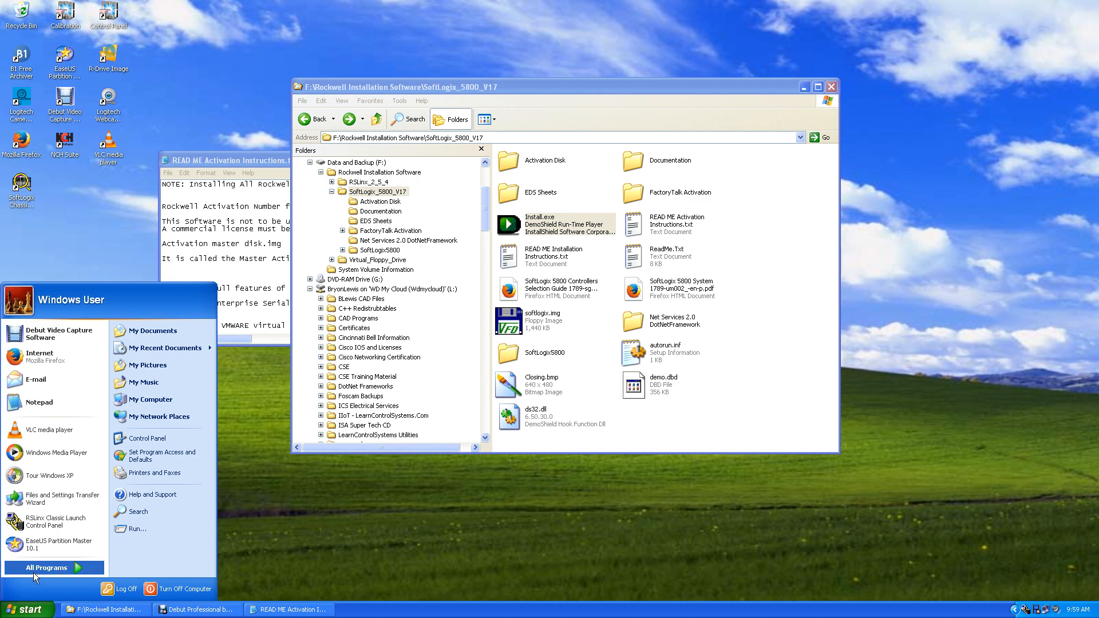
pyautogui.moveTo(33, 572)
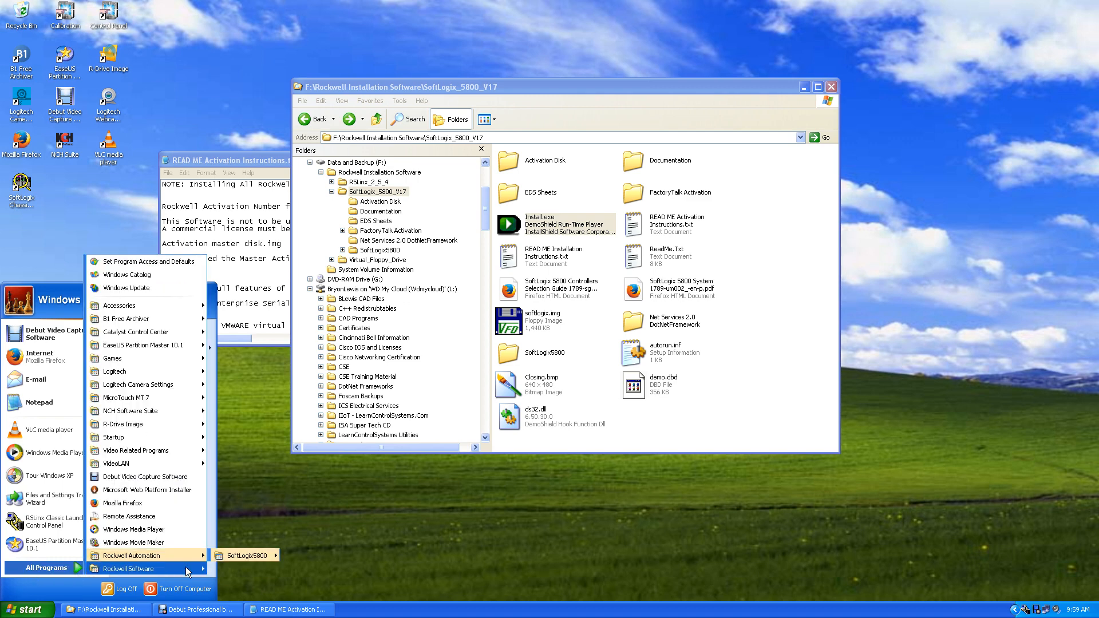
pyautogui.moveTo(195, 569)
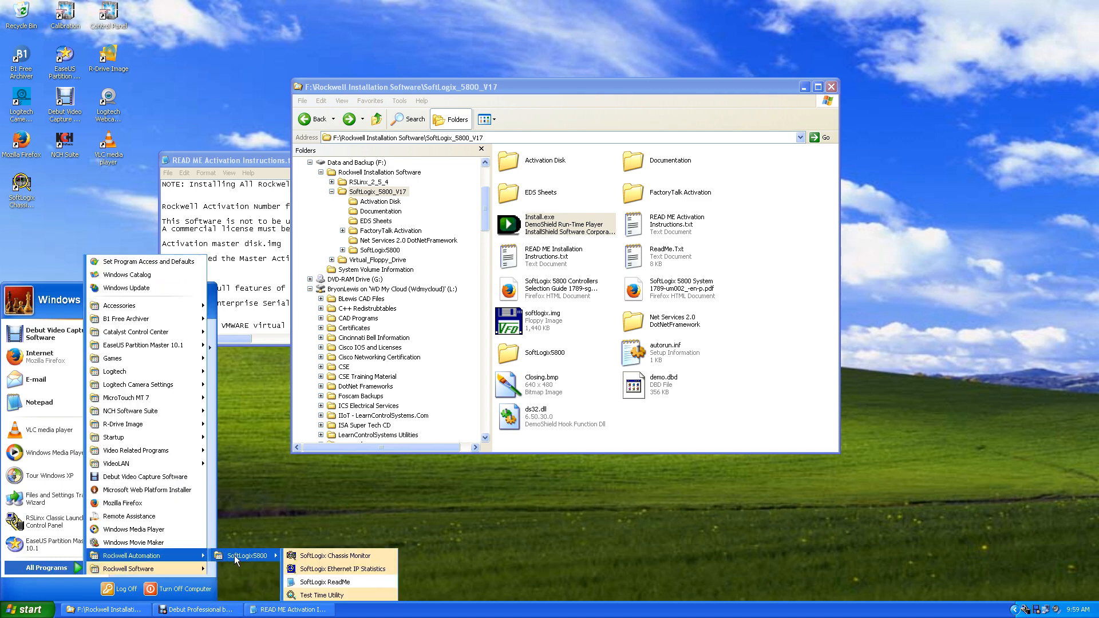
pyautogui.click(339, 556)
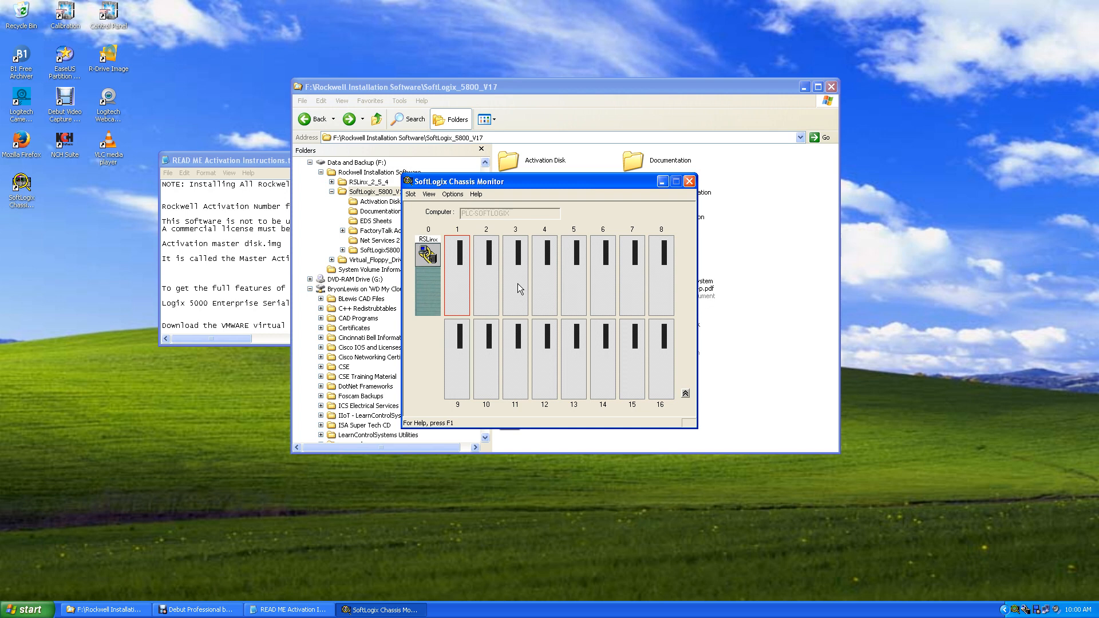
# Enable Clear Configuration on Remove for the chassis monitor
pyautogui.rightClick(464, 297)
pyautogui.click(456, 296)
pyautogui.click(457, 195)
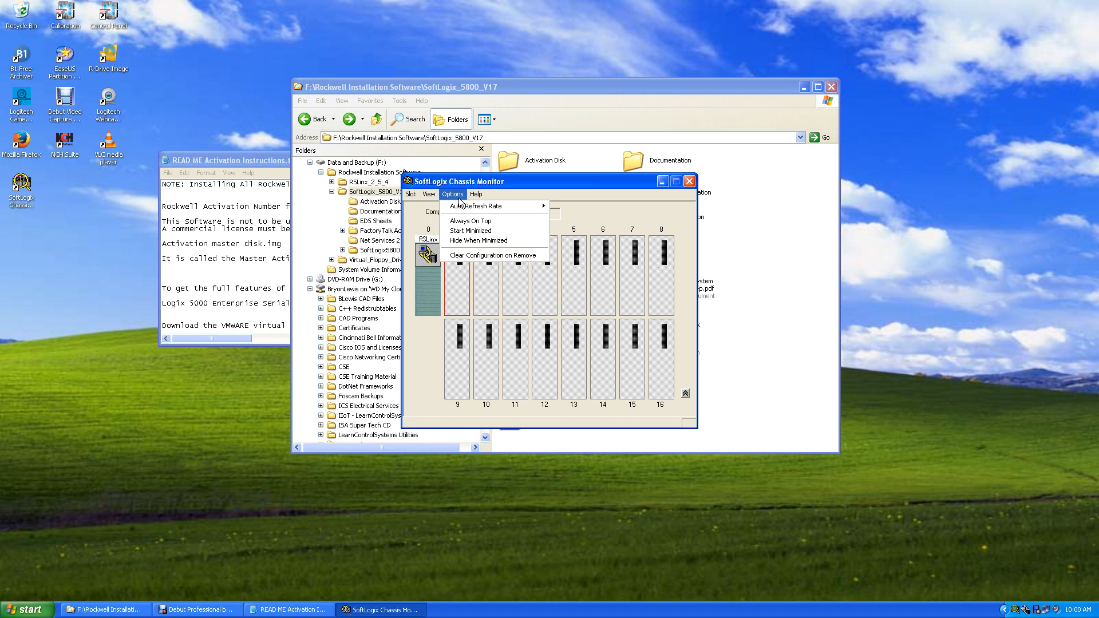
pyautogui.click(472, 256)
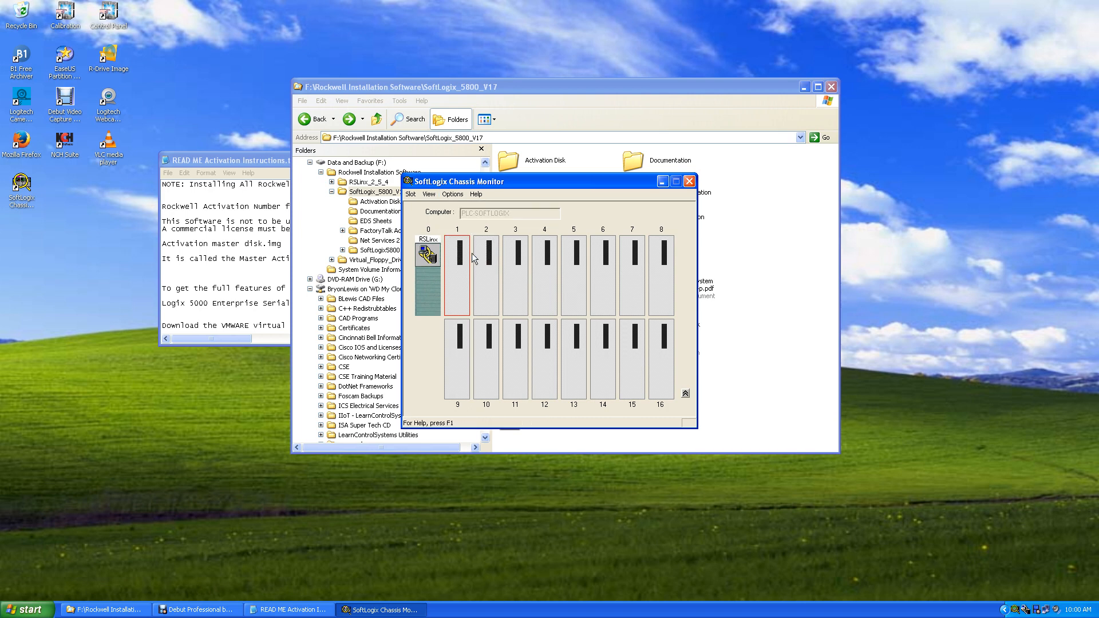
pyautogui.click(452, 195)
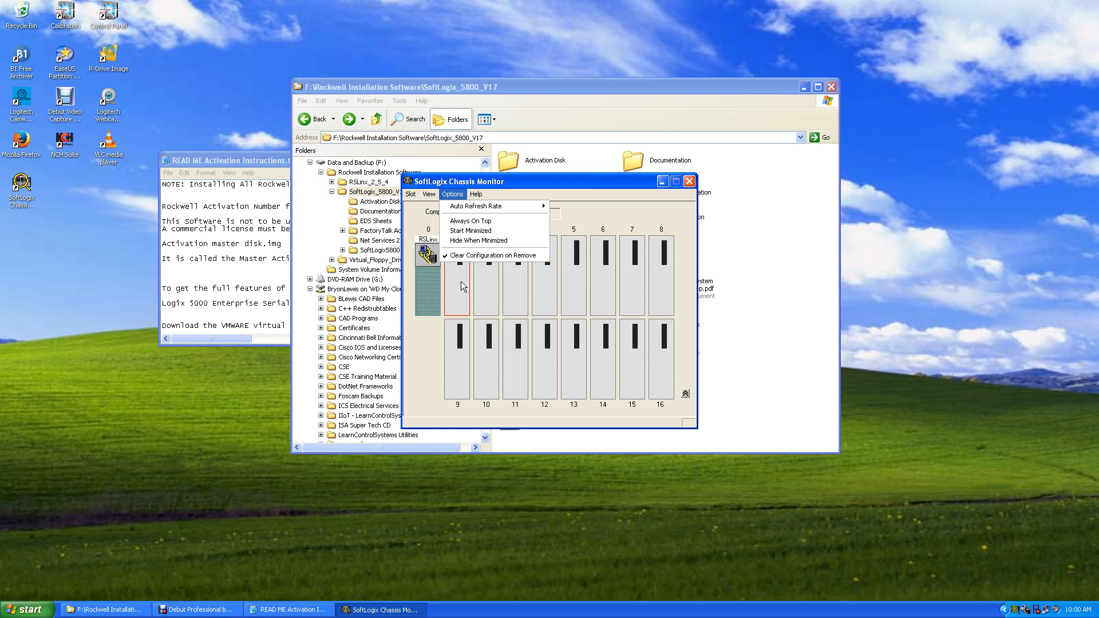
pyautogui.click(461, 280)
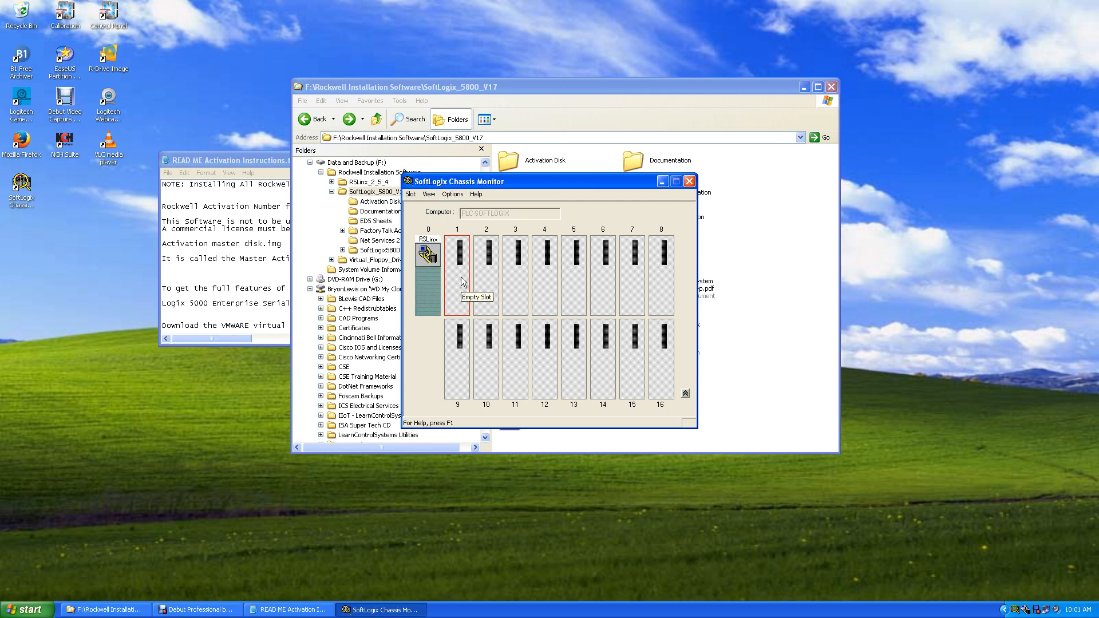
# Create a 1789-L60 SoftLogix5860 Controller in slot 1 with Remote Program as its startup mode
pyautogui.rightClick(462, 281)
pyautogui.click(490, 288)
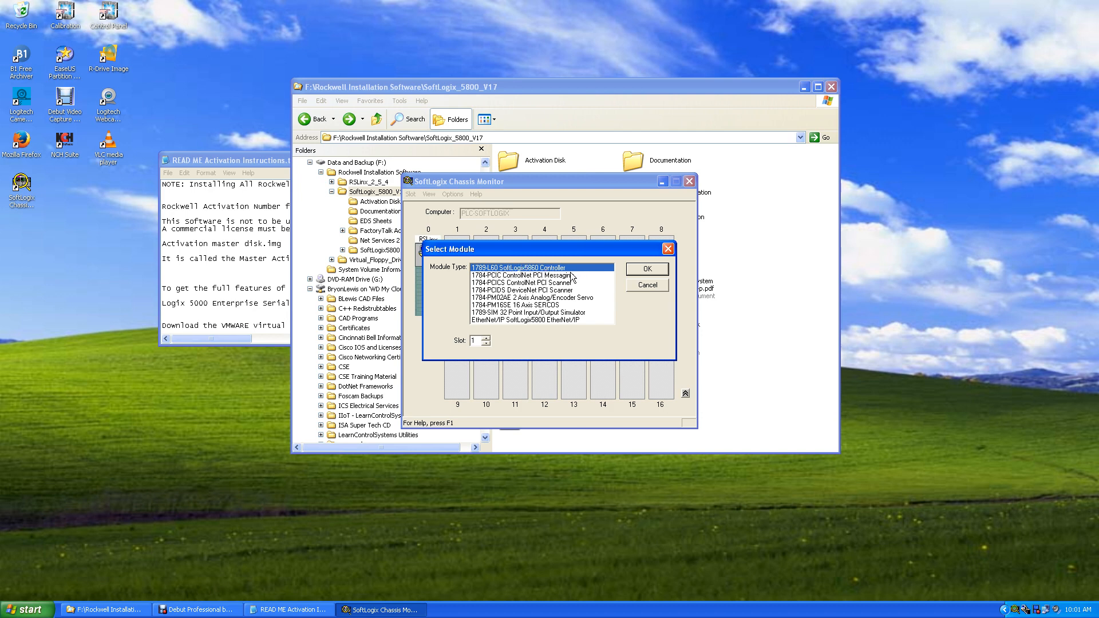
pyautogui.click(645, 272)
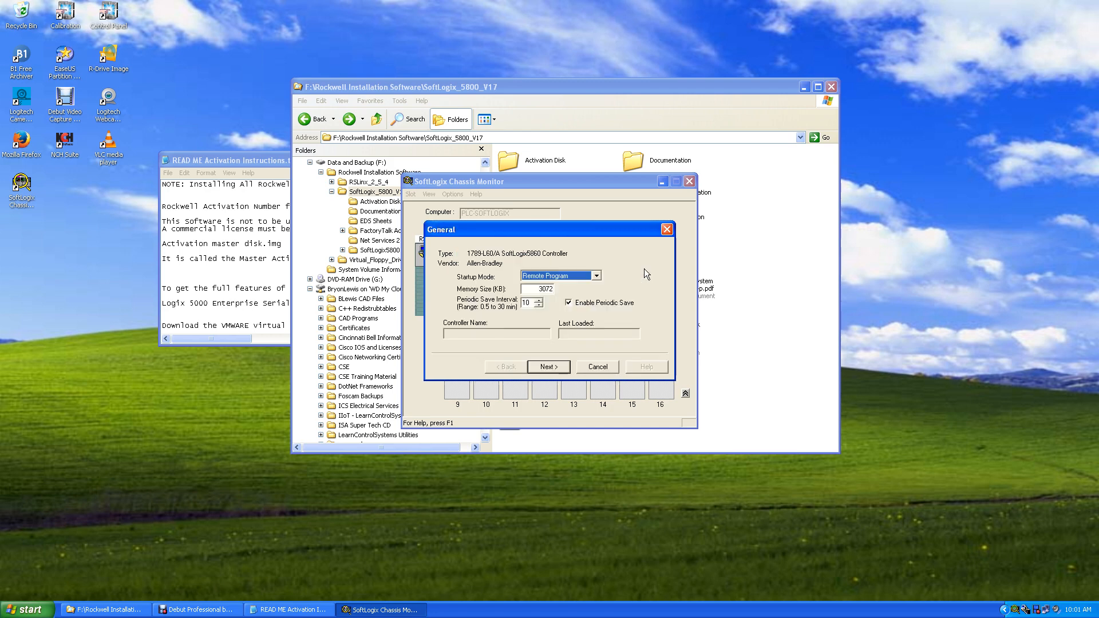
pyautogui.click(595, 276)
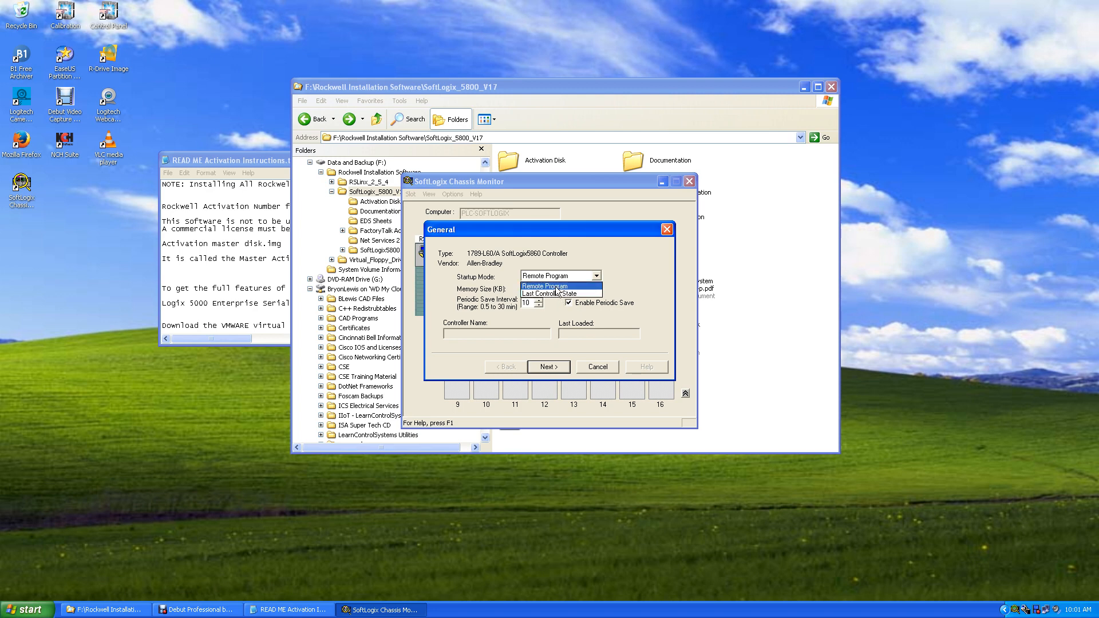
pyautogui.click(556, 287)
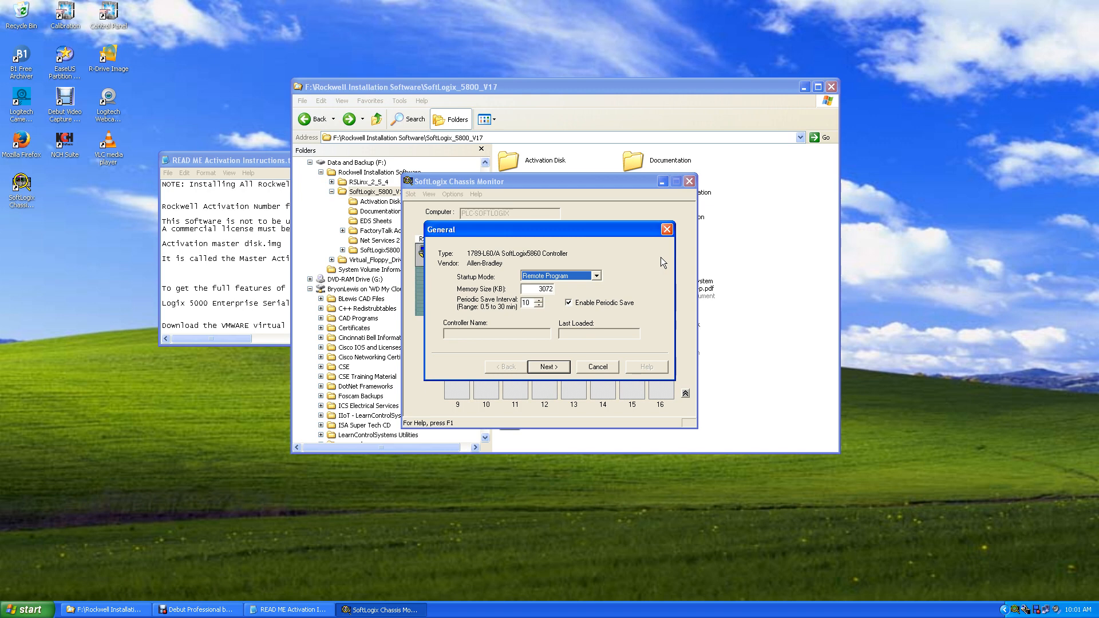
pyautogui.click(547, 366)
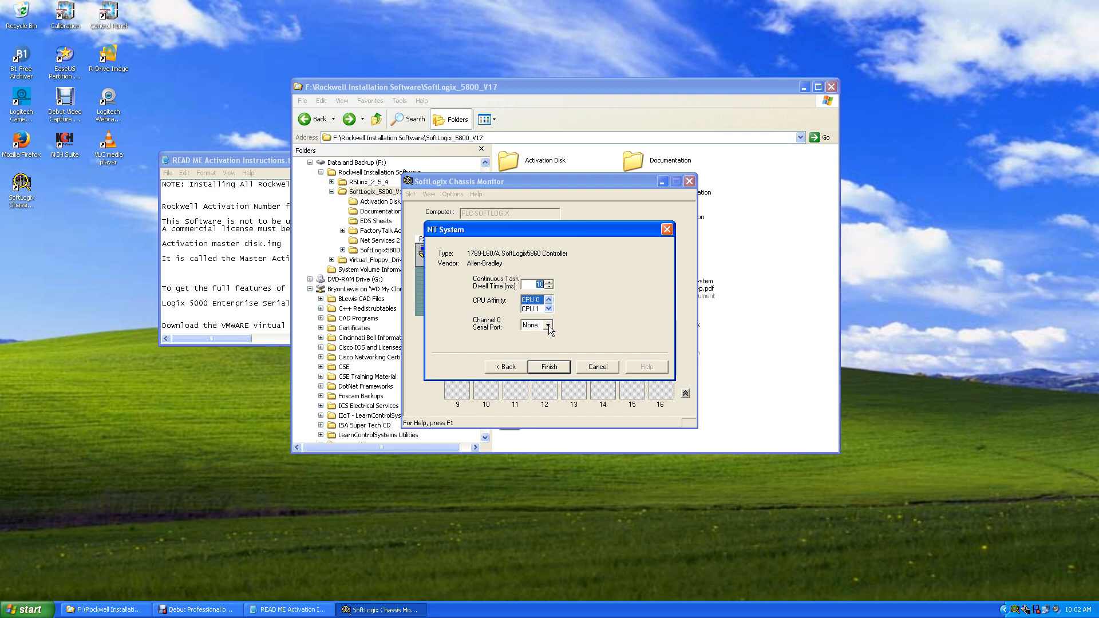
# Assign COM1 to the controller's Channel 0 serial port and finish the module setup
pyautogui.click(548, 325)
pyautogui.click(547, 326)
pyautogui.click(548, 366)
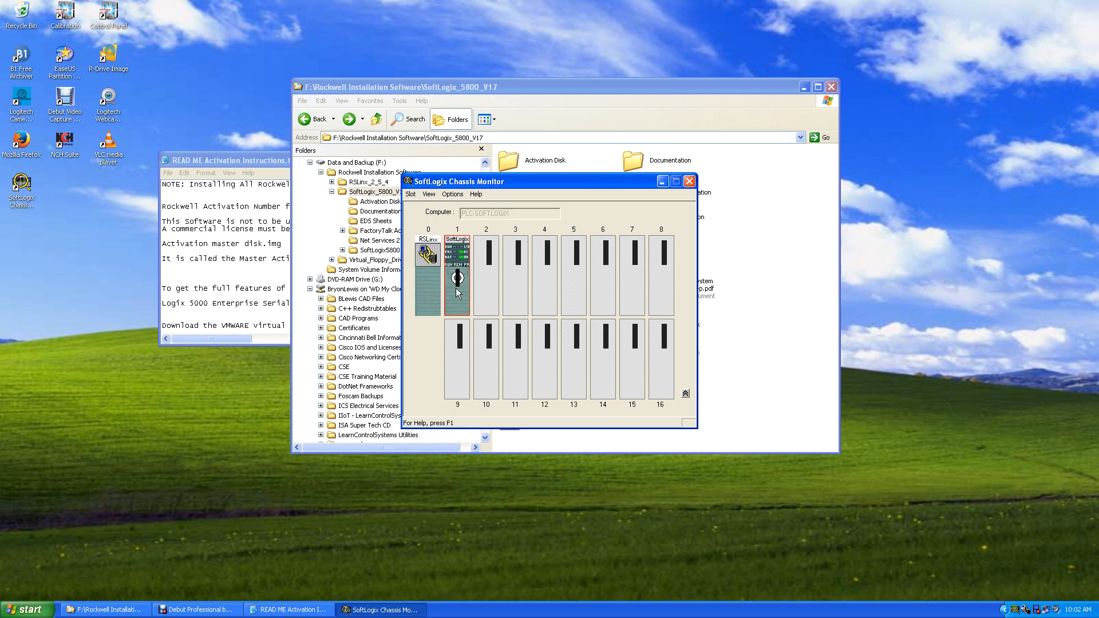
# Switch the slot 1 SoftLogix5860 controller to Run mode and accept the change
pyautogui.moveTo(454, 311)
pyautogui.rightClick(461, 274)
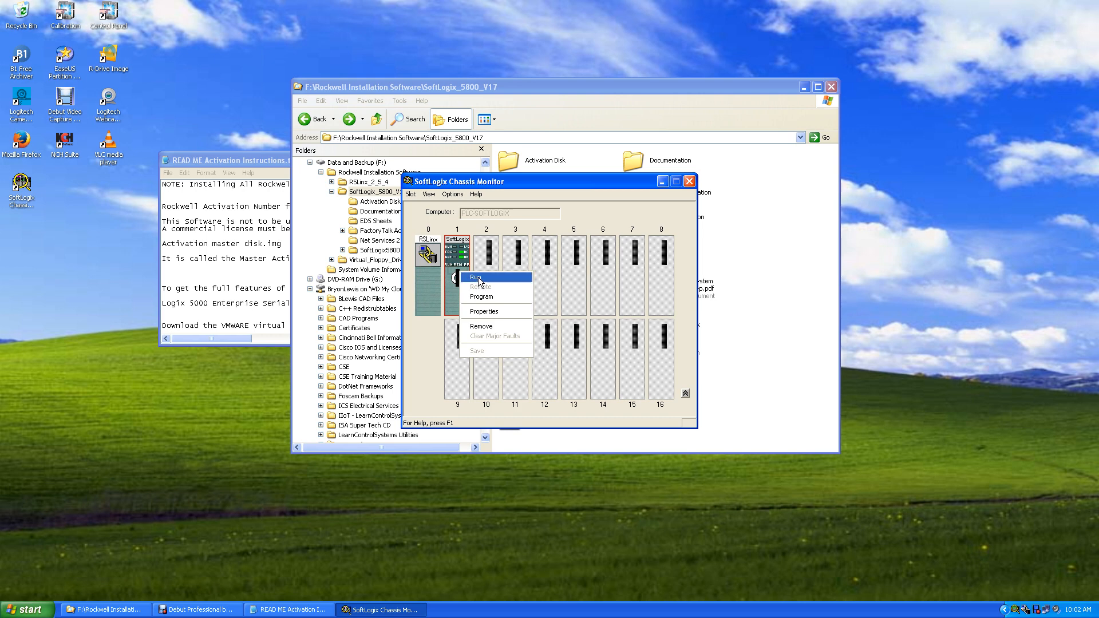
pyautogui.click(479, 278)
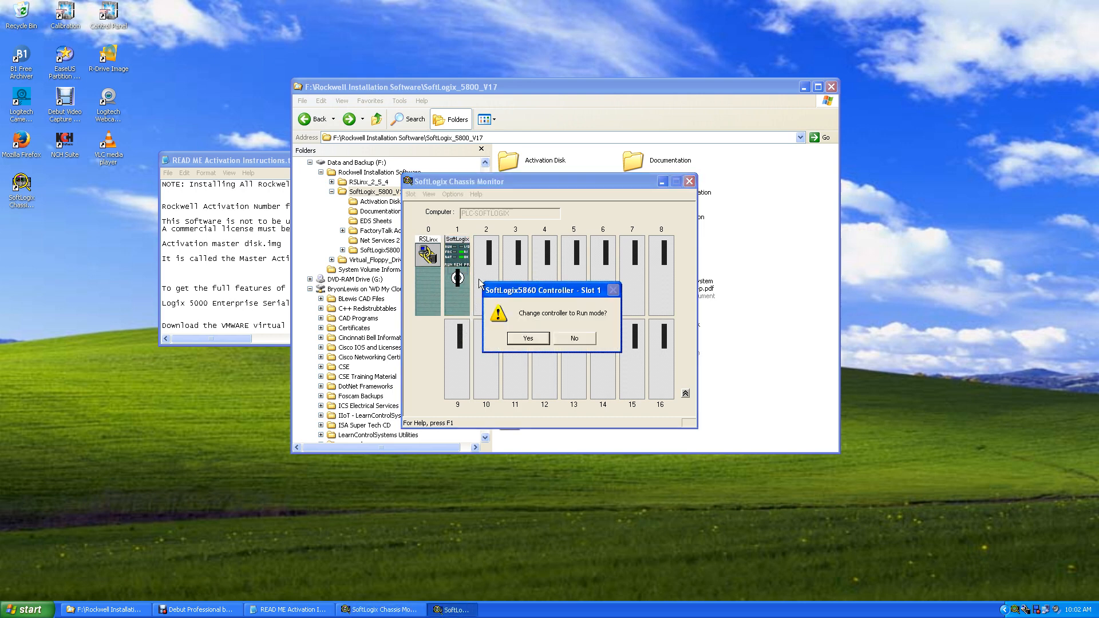
pyautogui.click(522, 342)
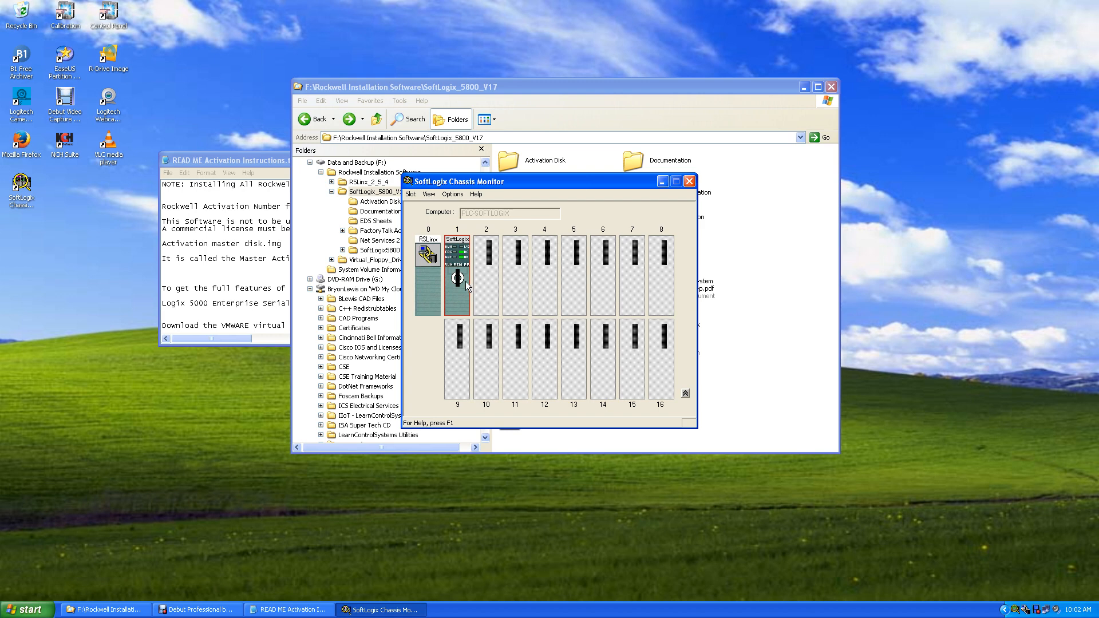
# Switch the slot 1 controller to Program mode and return it to Remote
pyautogui.moveTo(458, 256)
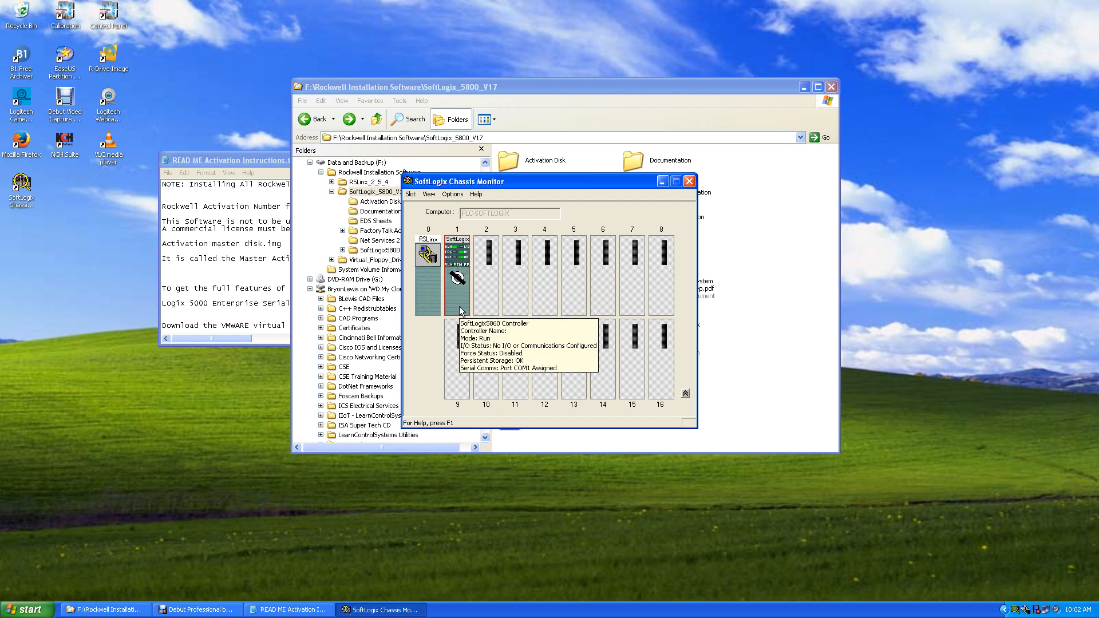
pyautogui.rightClick(457, 278)
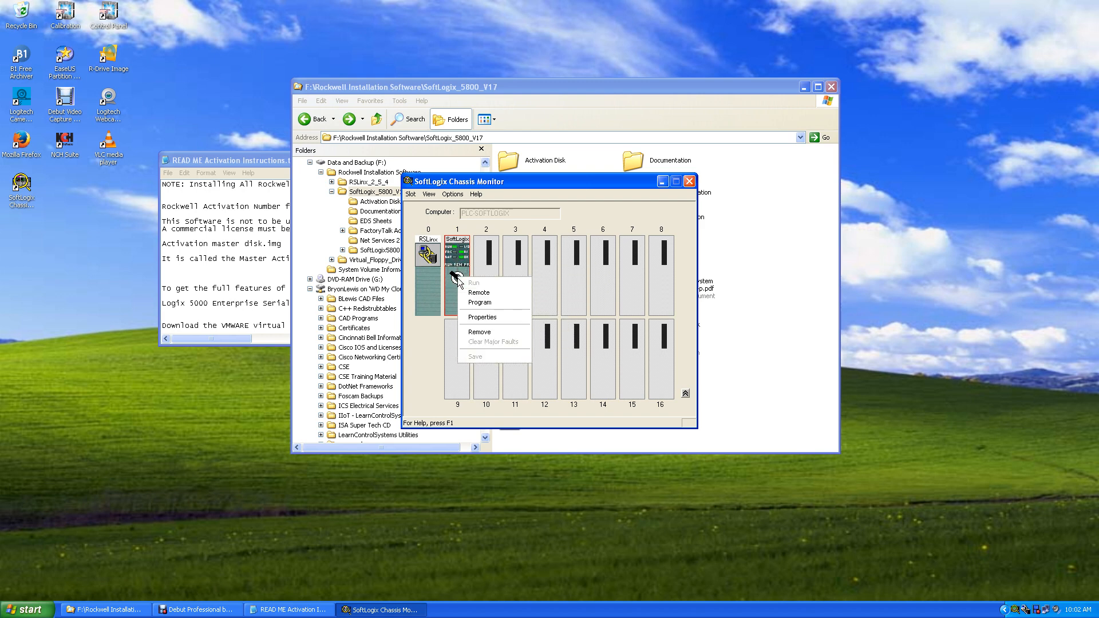
pyautogui.click(477, 303)
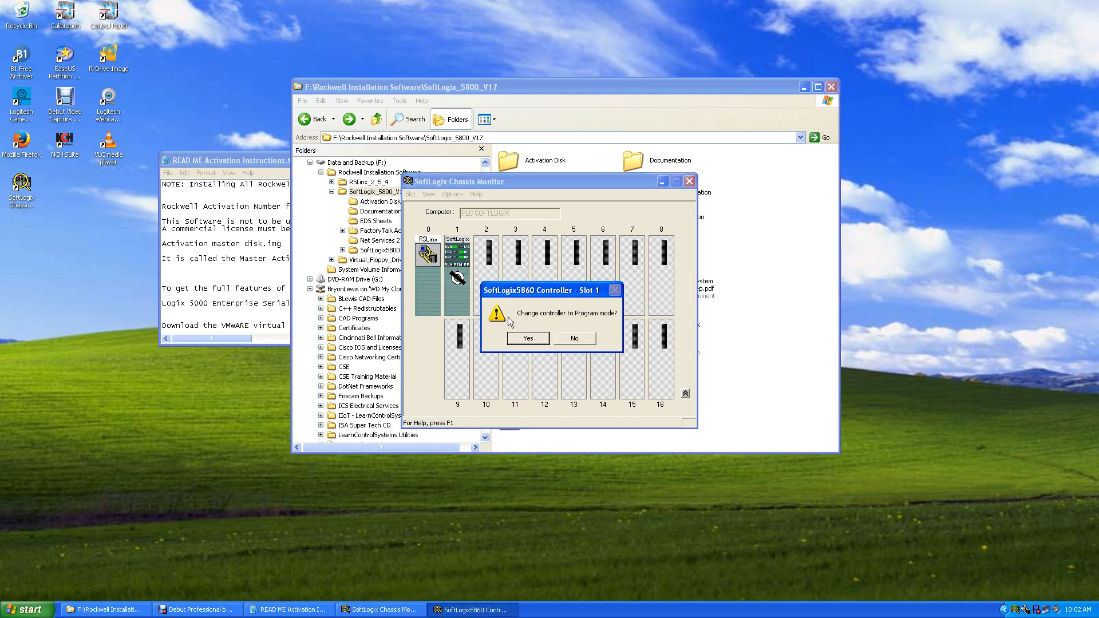
pyautogui.click(521, 340)
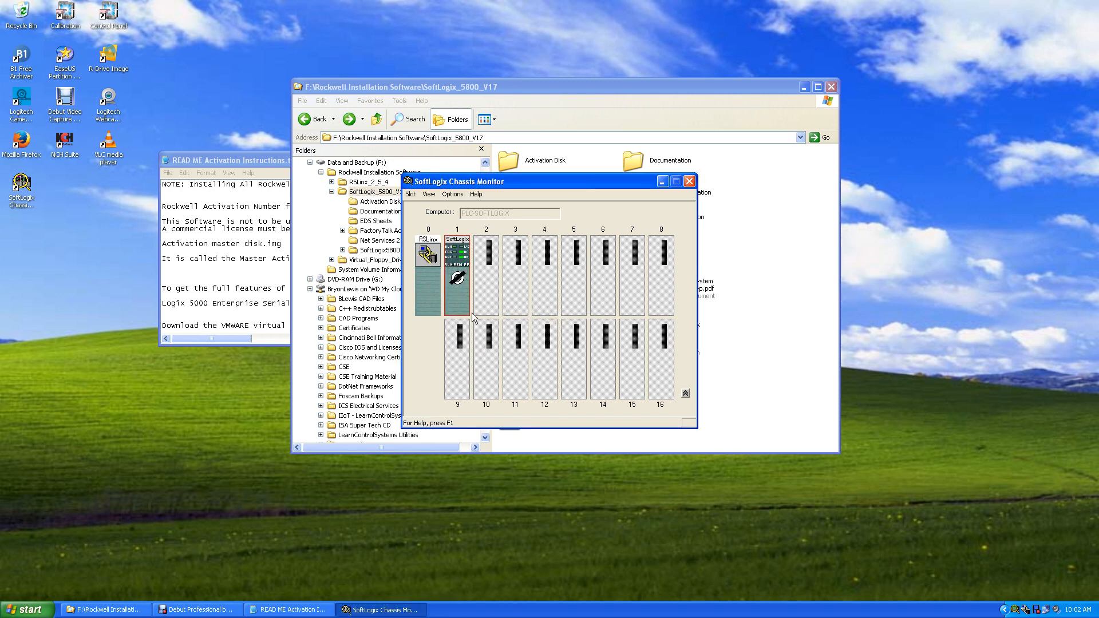
pyautogui.rightClick(458, 280)
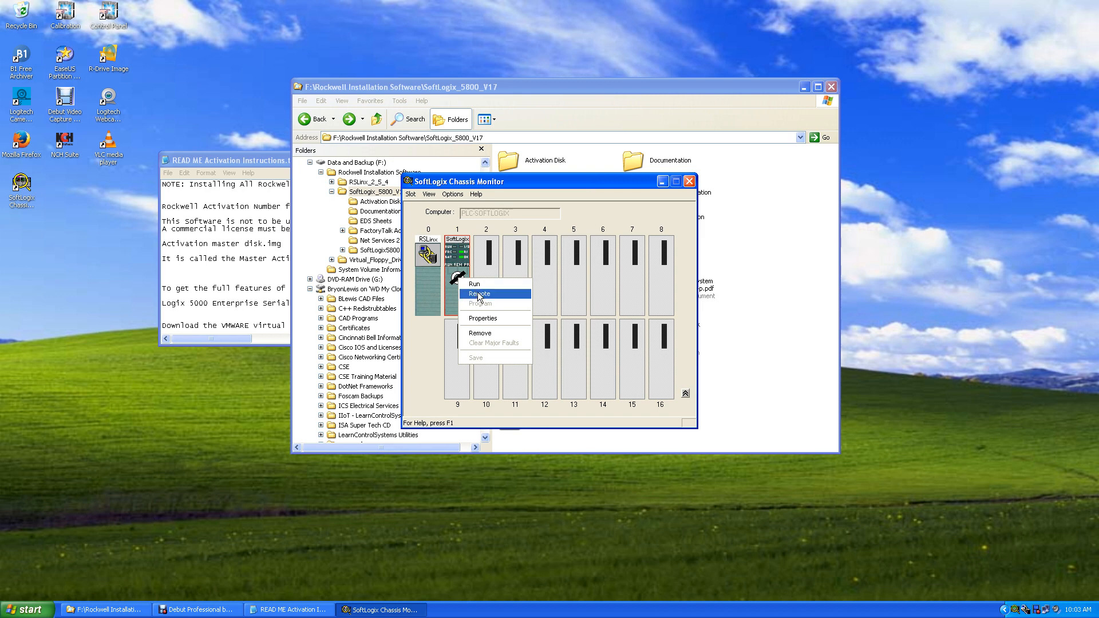
pyautogui.click(478, 293)
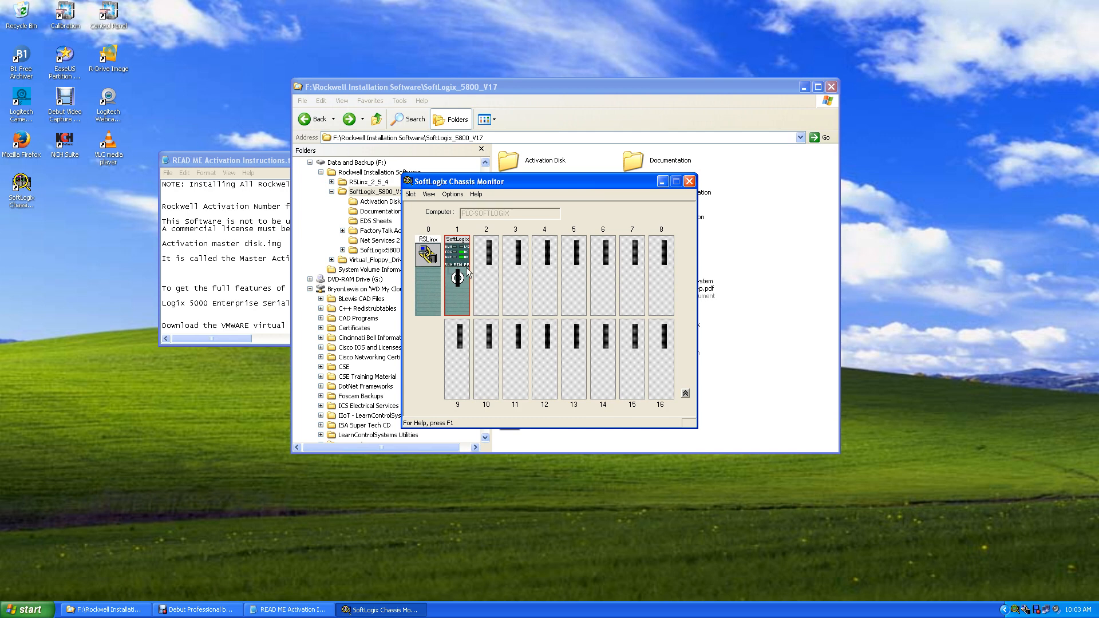
pyautogui.moveTo(464, 270)
pyautogui.rightClick(488, 286)
pyautogui.click(504, 294)
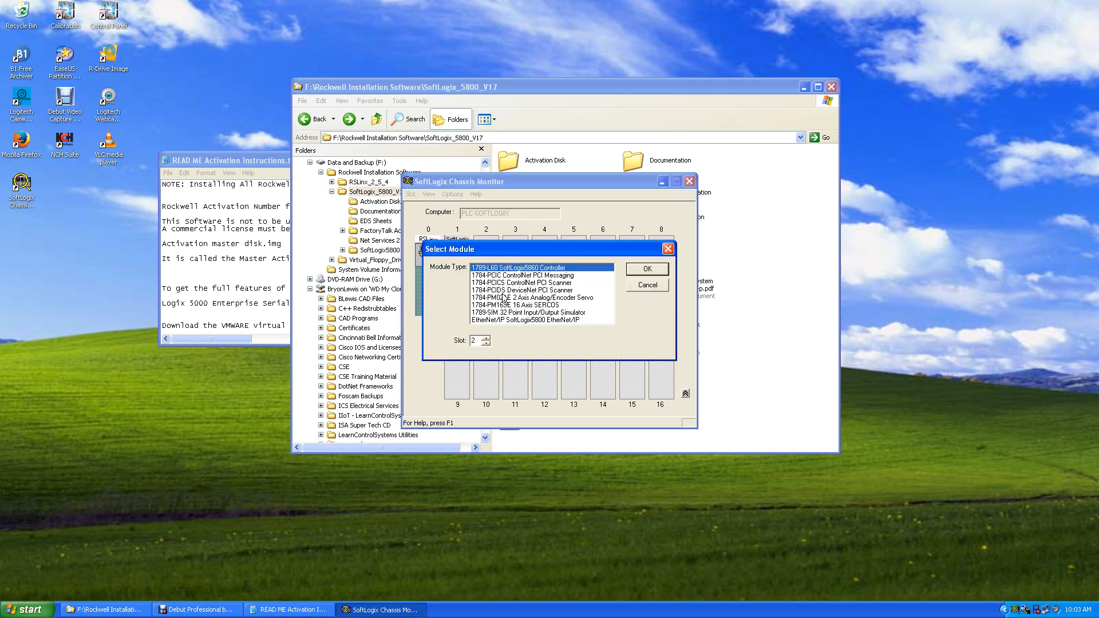
pyautogui.click(547, 321)
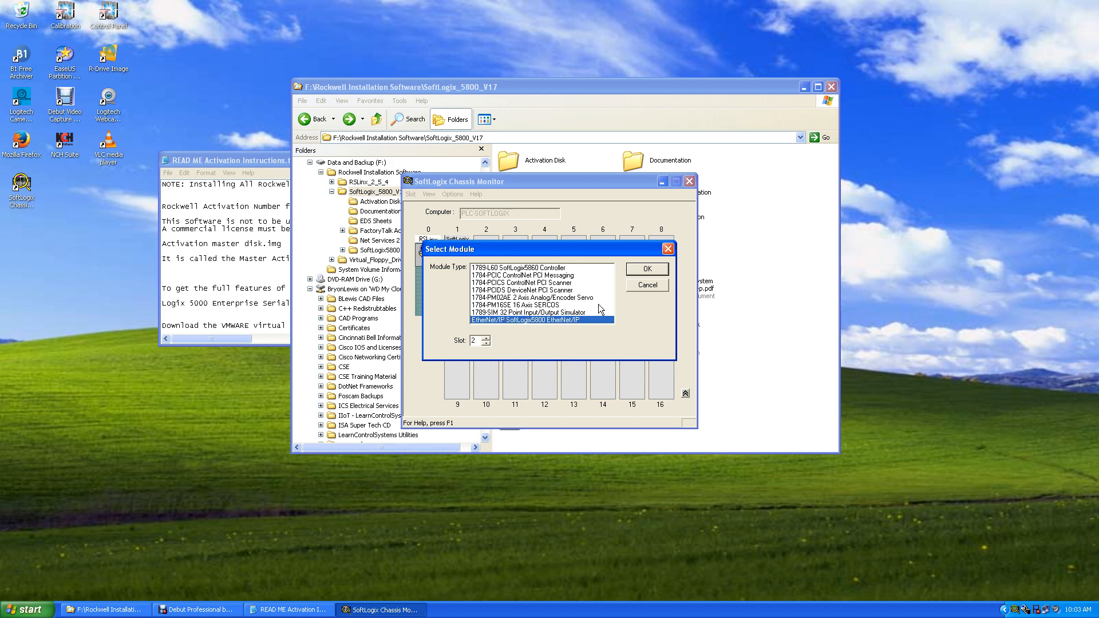
pyautogui.click(647, 269)
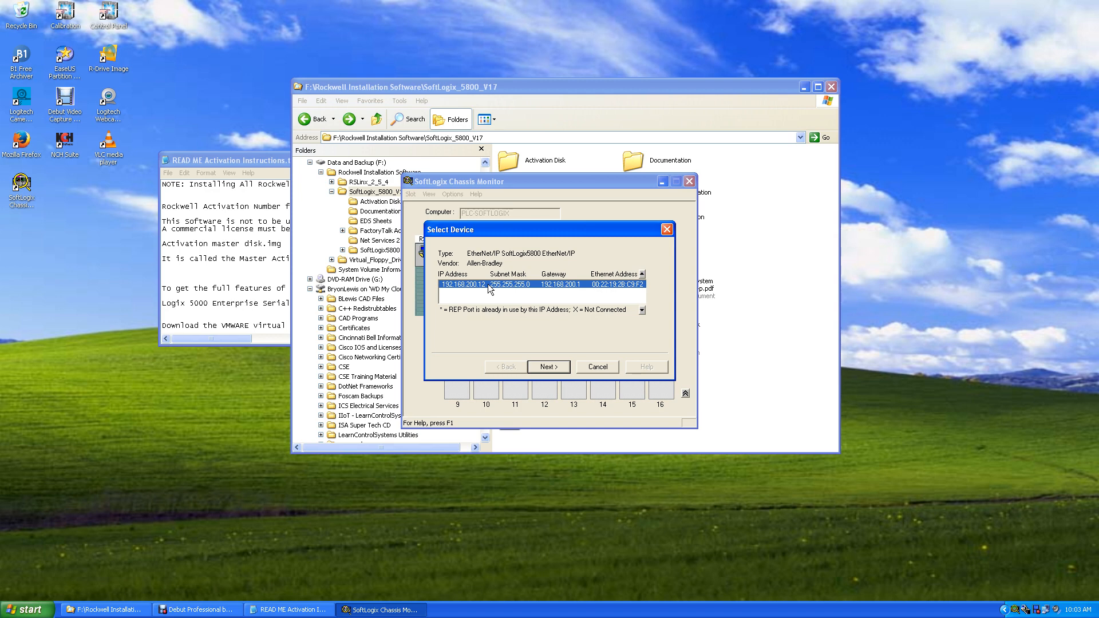
pyautogui.moveTo(512, 232); pyautogui.dragTo(757, 203)
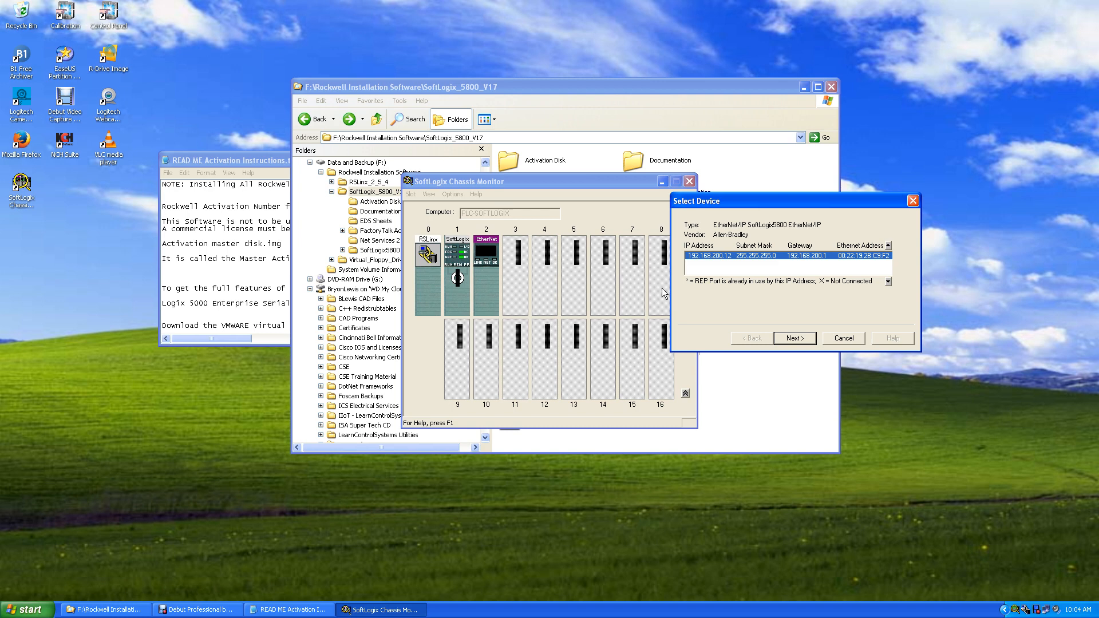
pyautogui.click(847, 337)
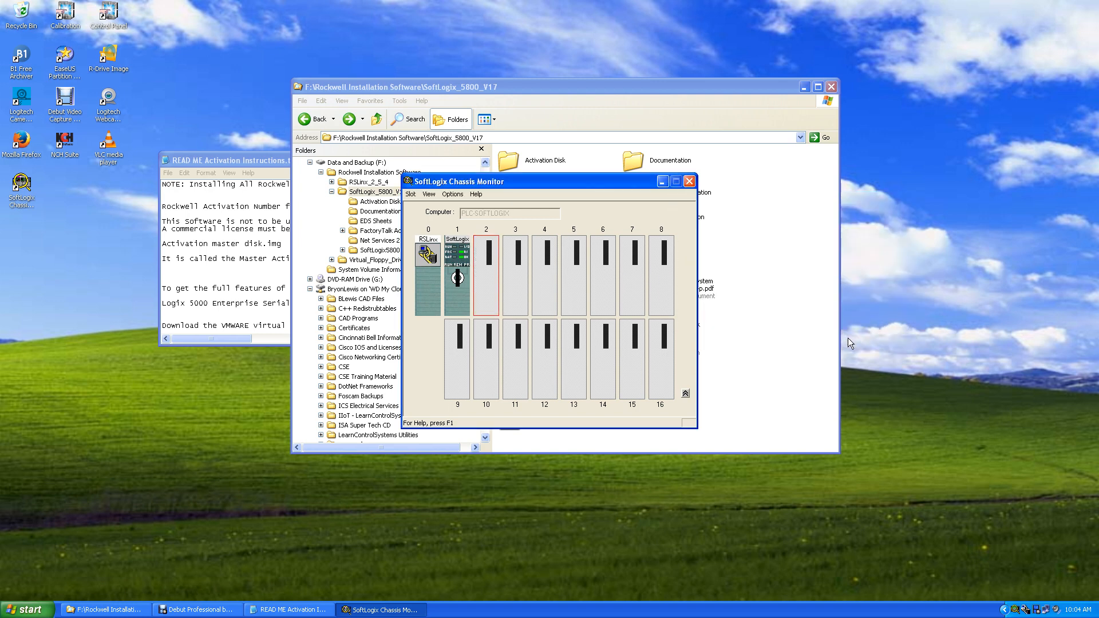
# Open the Windows Network Connections window to view the local area connection and close it
pyautogui.rightClick(1046, 612)
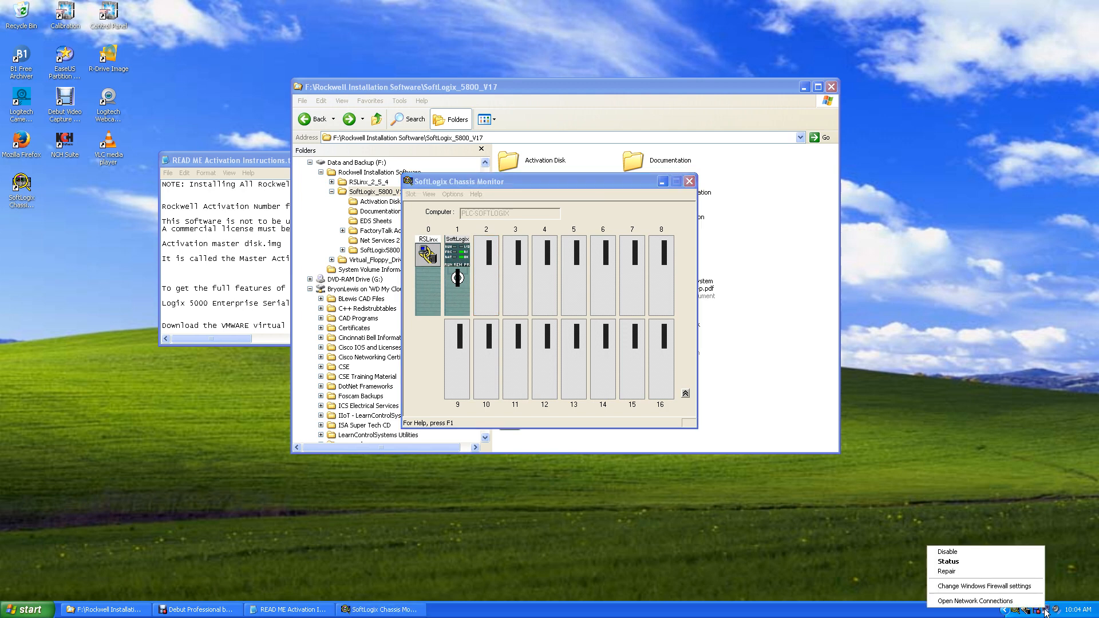
pyautogui.click(1013, 601)
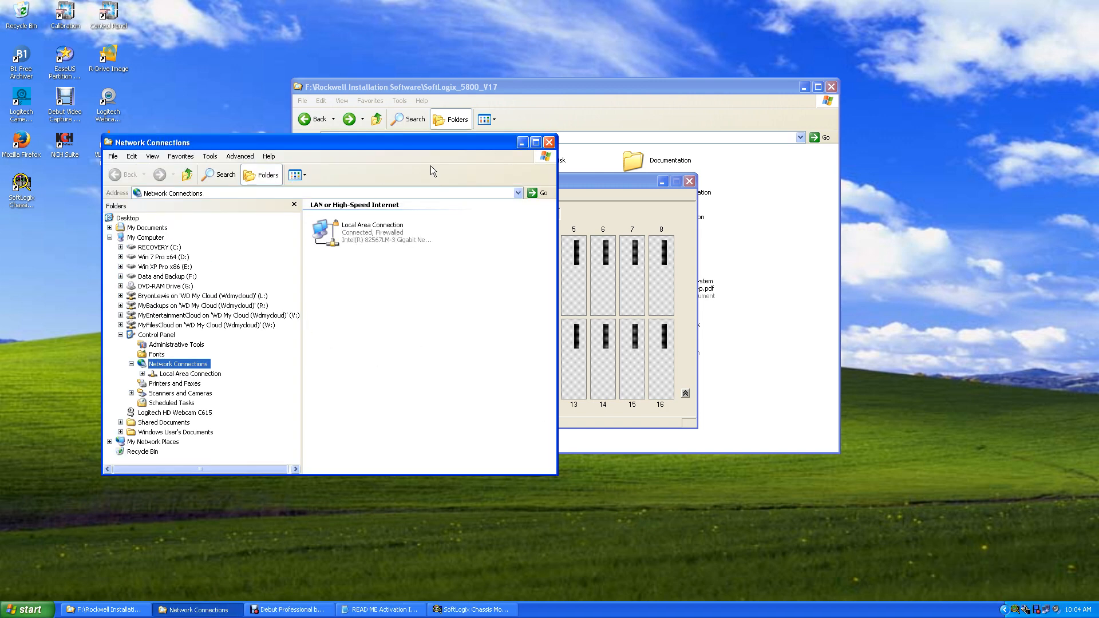
pyautogui.click(549, 142)
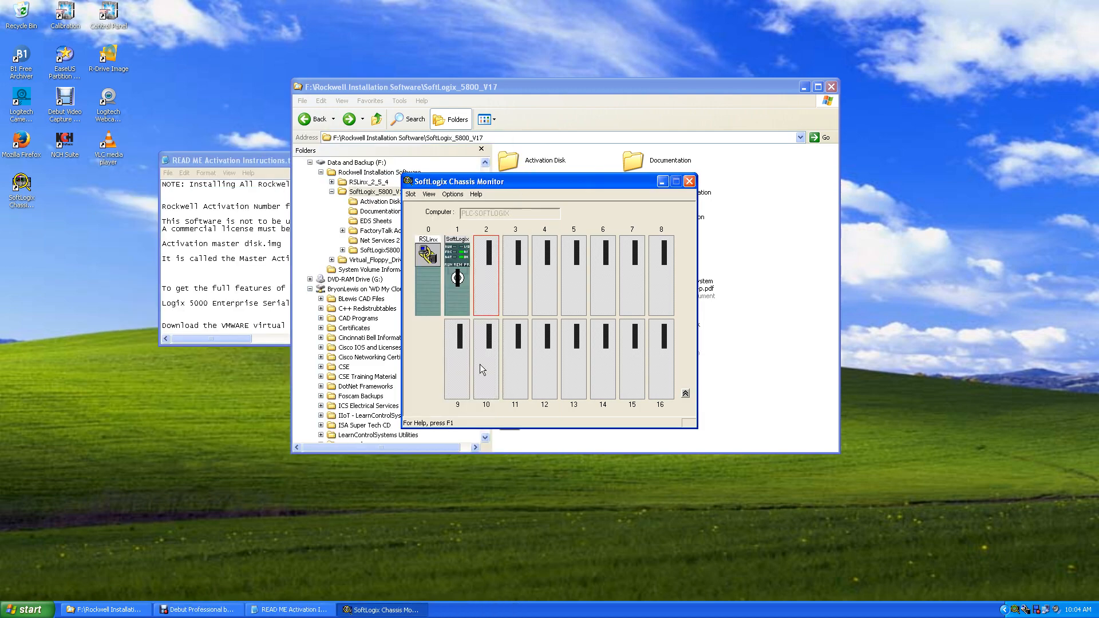
# Open the Windows Control Panel and enlarge its window to show all of its items
pyautogui.click(46, 608)
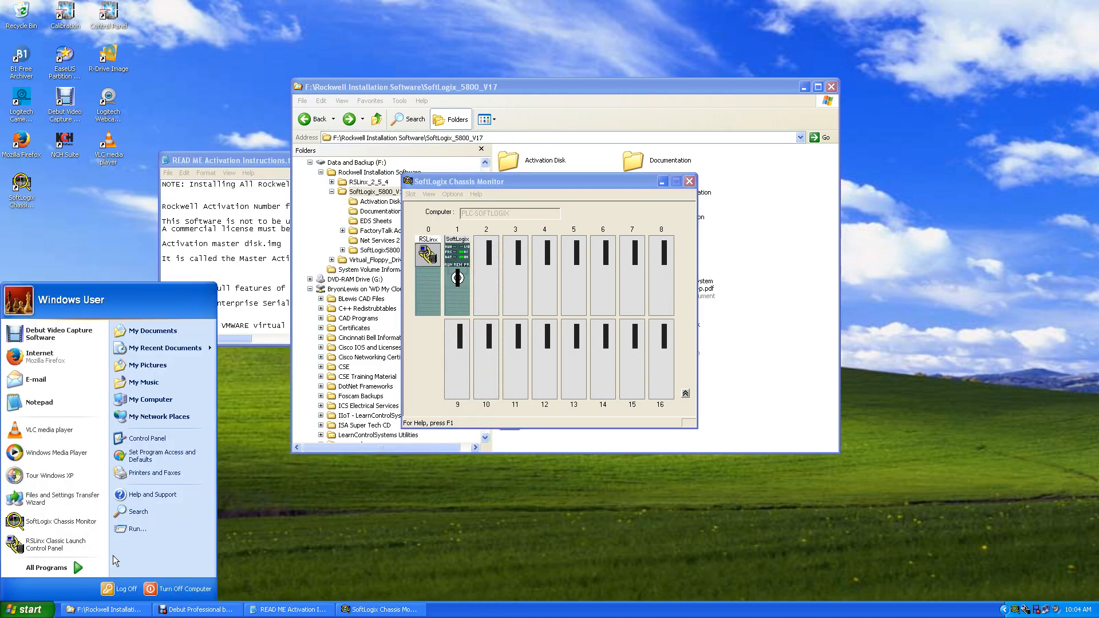
pyautogui.click(148, 439)
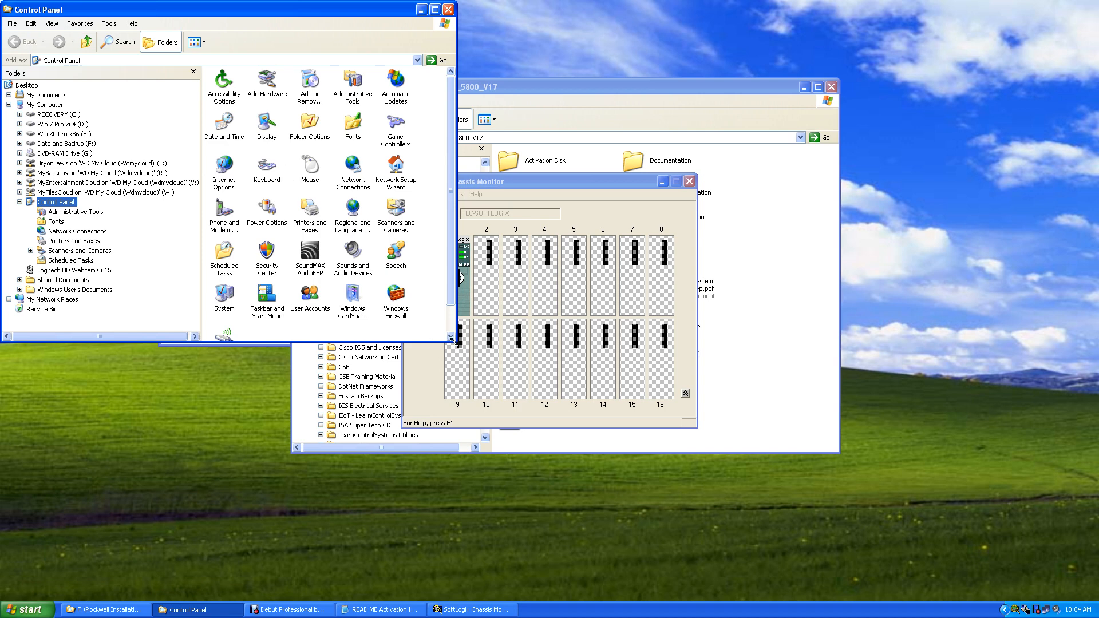
pyautogui.moveTo(456, 340); pyautogui.dragTo(575, 406)
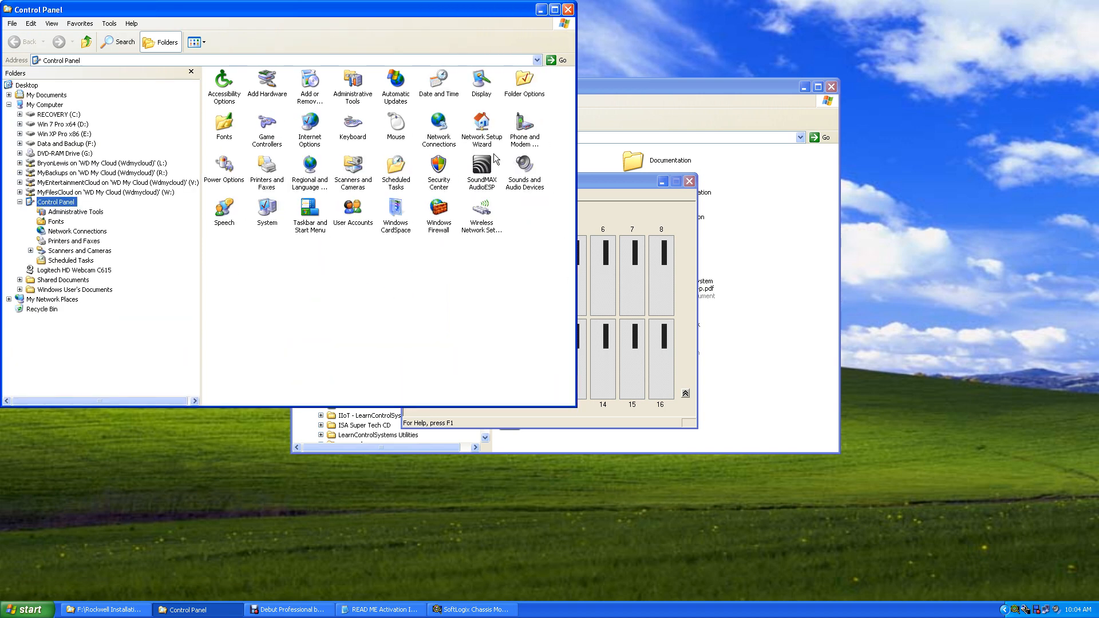
# Open the Local Area Connection's properties from Network Connections and turn off its notification area icon
pyautogui.doubleClick(436, 135)
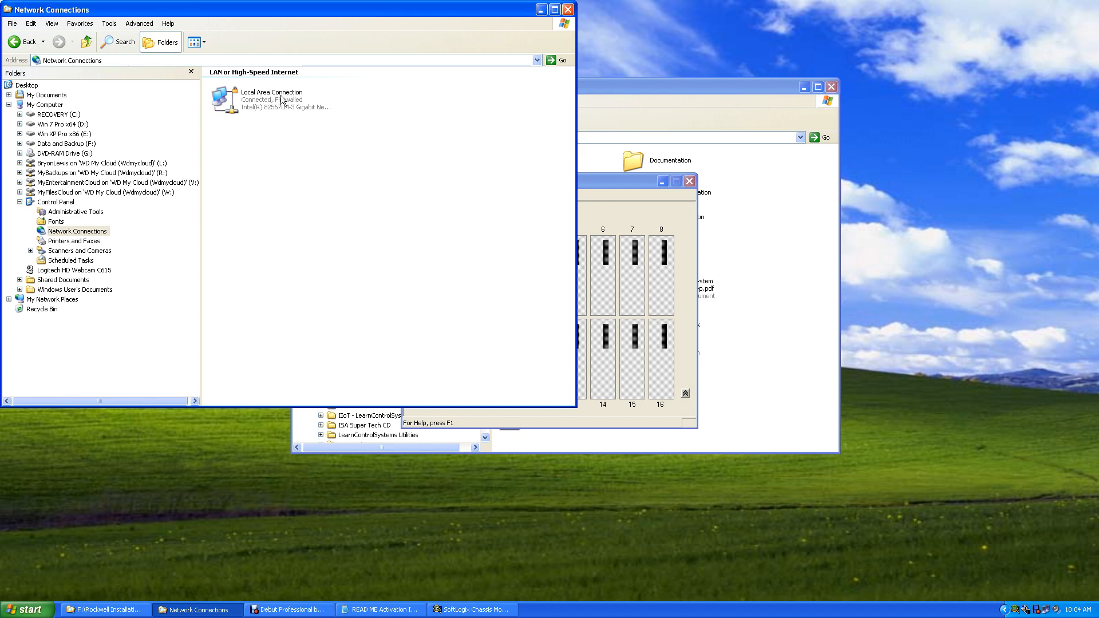
pyautogui.click(263, 100)
pyautogui.click(264, 101)
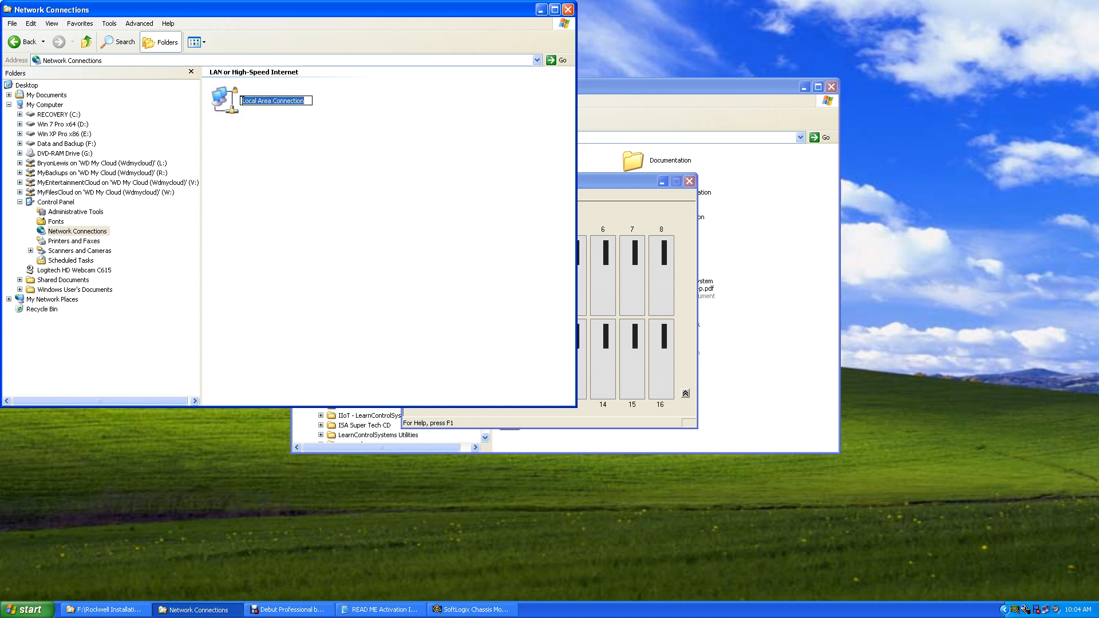
pyautogui.doubleClick(232, 99)
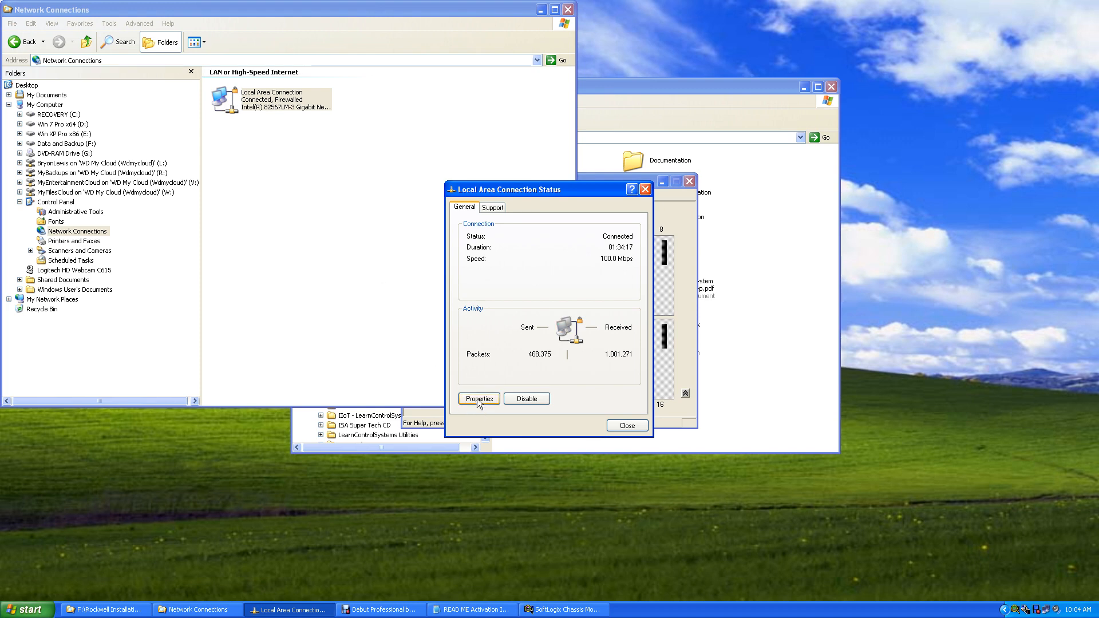
pyautogui.click(479, 400)
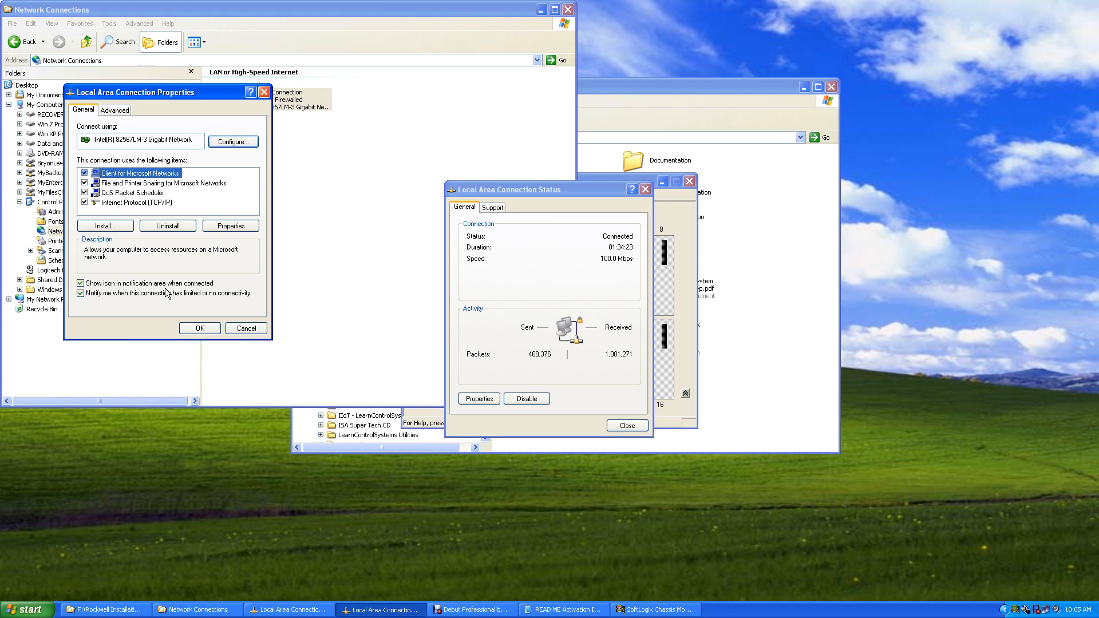
pyautogui.click(81, 284)
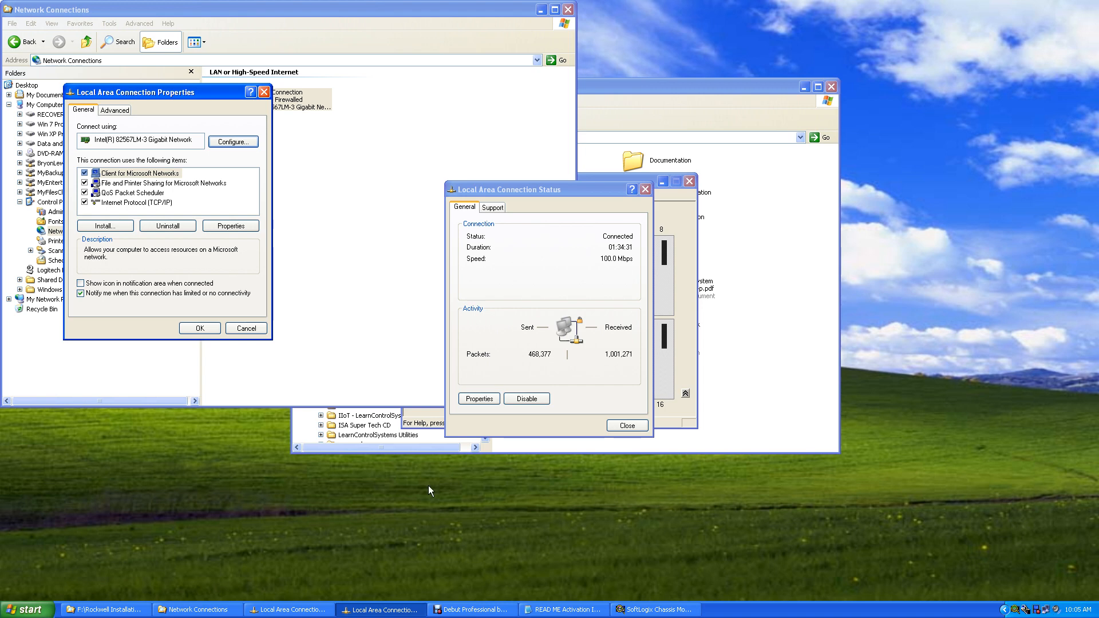
pyautogui.click(200, 329)
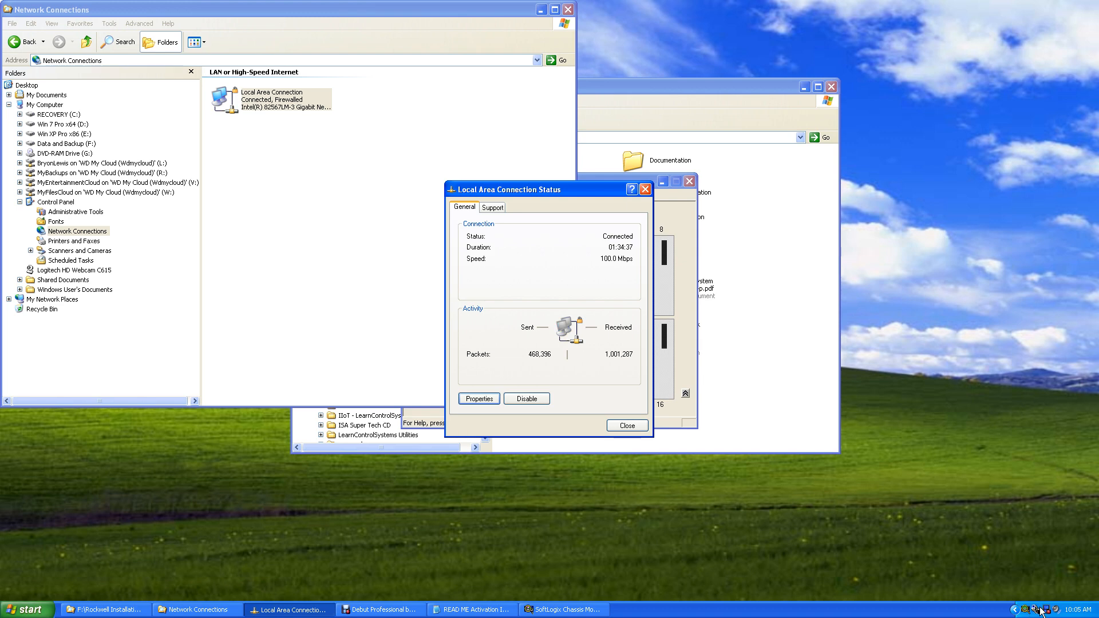
# Turn on the Local Area Connection's notification area icon and close its properties and status windows
pyautogui.click(481, 401)
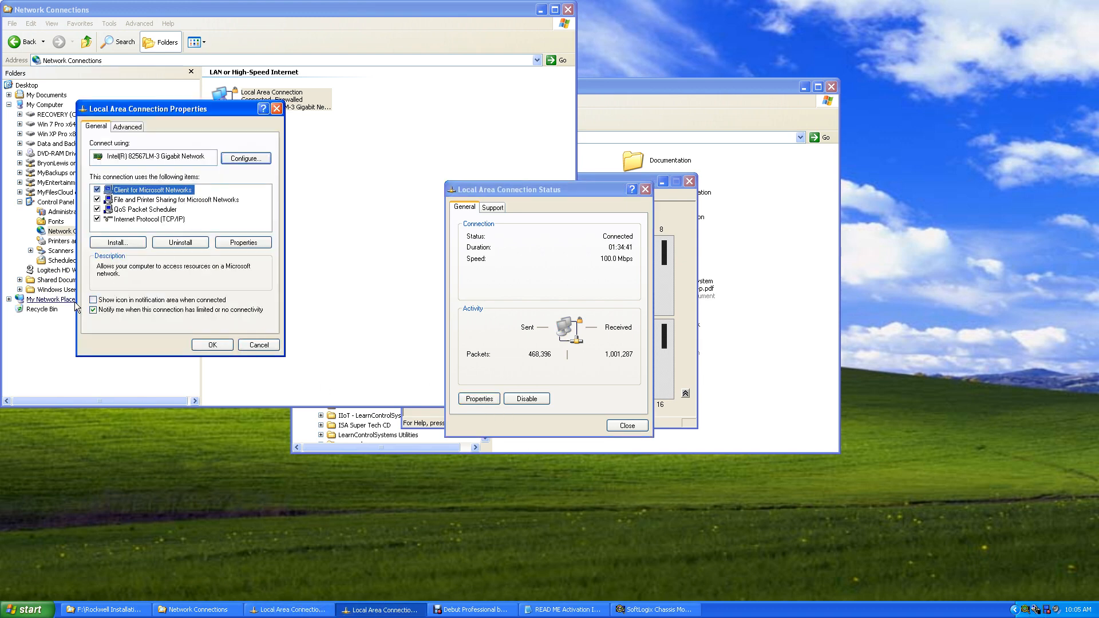
pyautogui.click(92, 299)
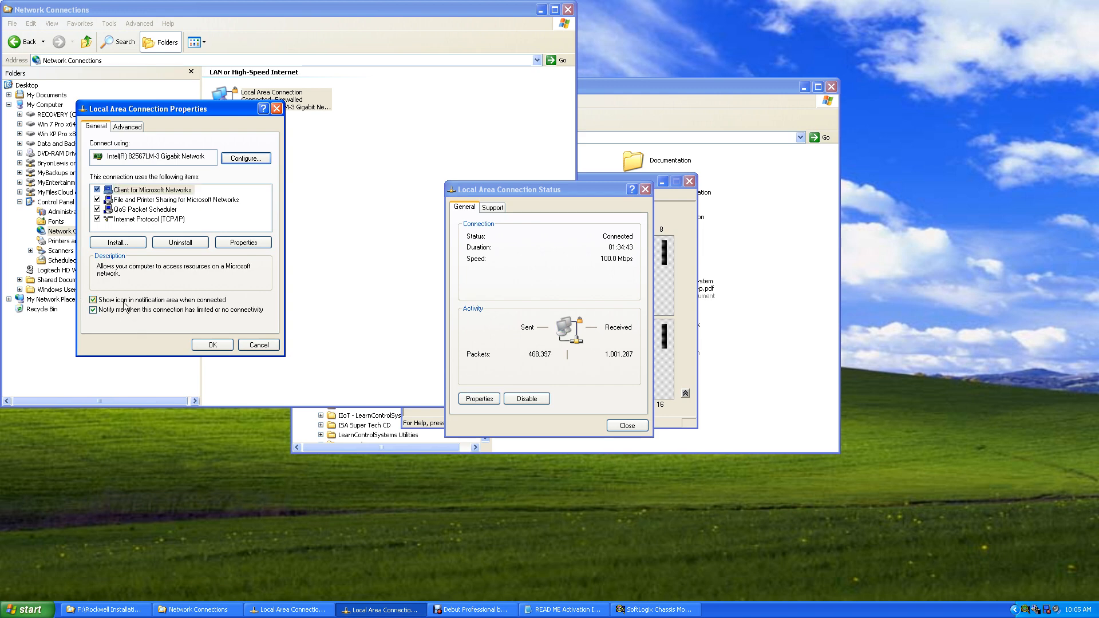
pyautogui.click(215, 343)
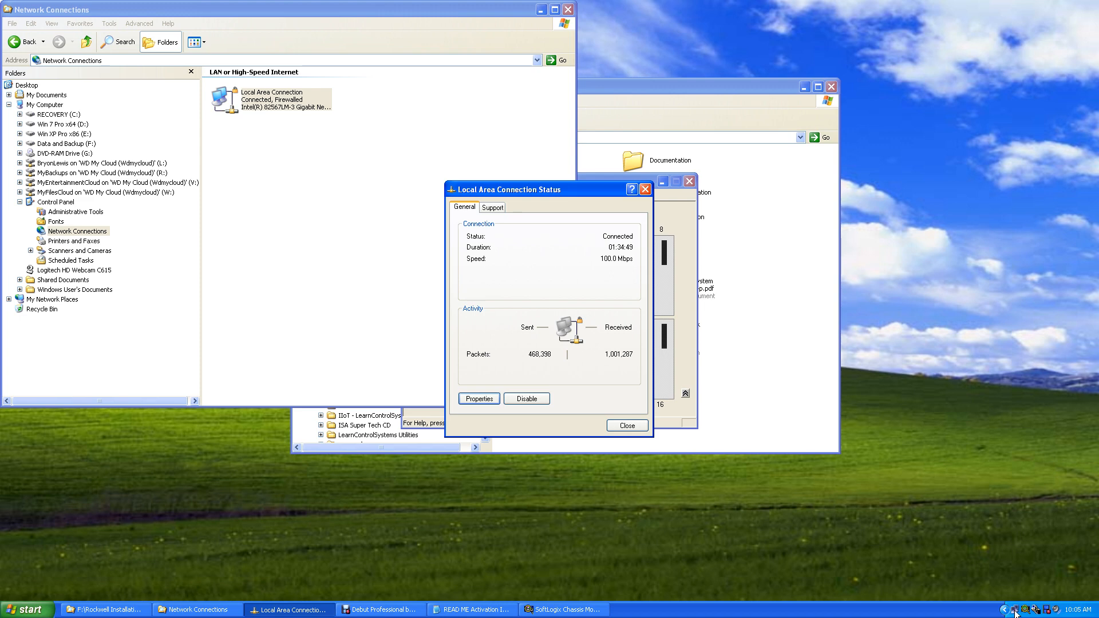
pyautogui.click(480, 399)
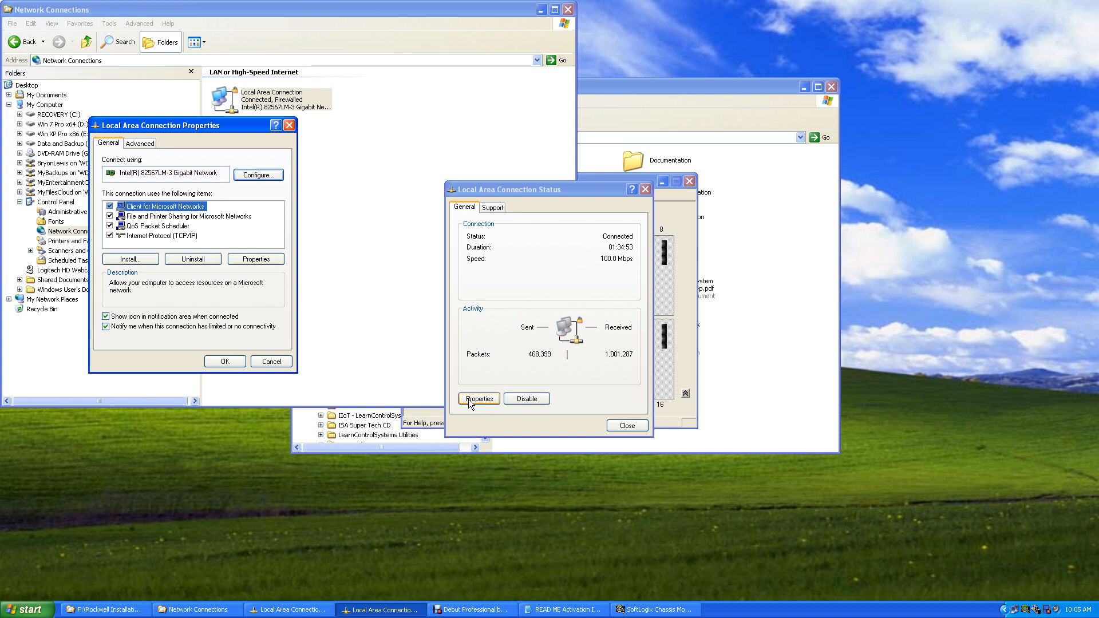
pyautogui.click(277, 363)
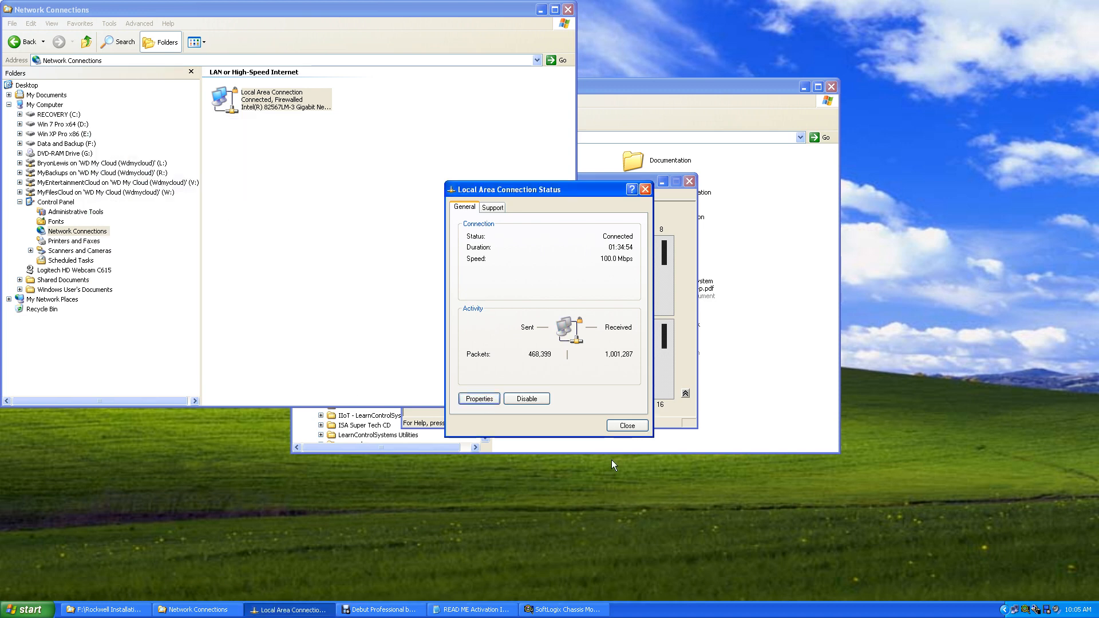
pyautogui.click(628, 426)
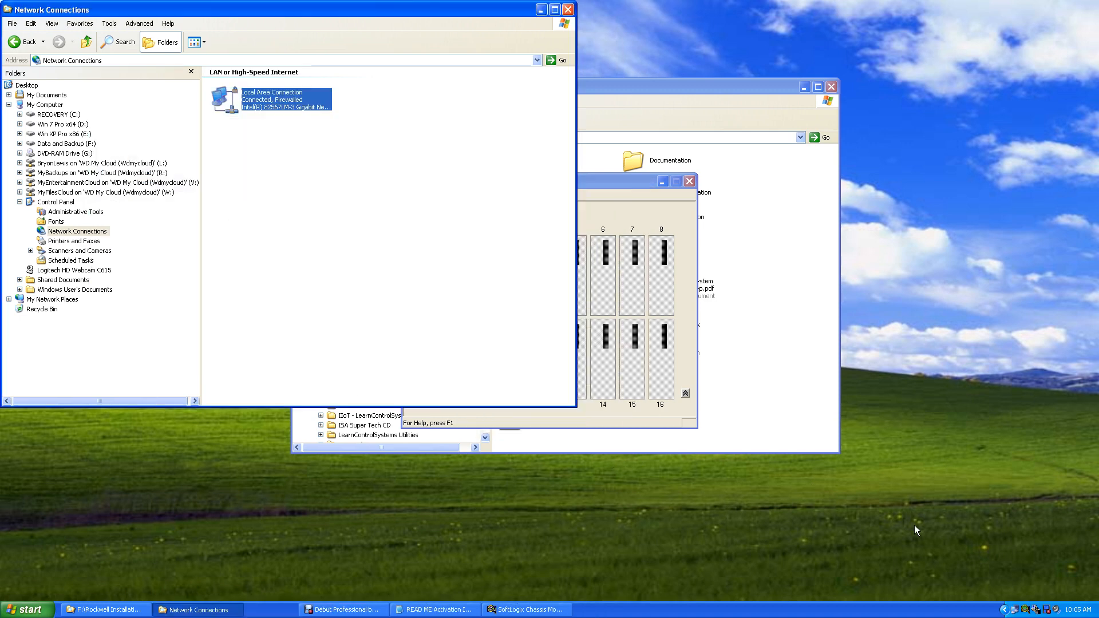
# Open Network Connections from the tray's network icon and bring up the Local Area Connection's Internet Protocol (TCP/IP) properties
pyautogui.rightClick(1014, 610)
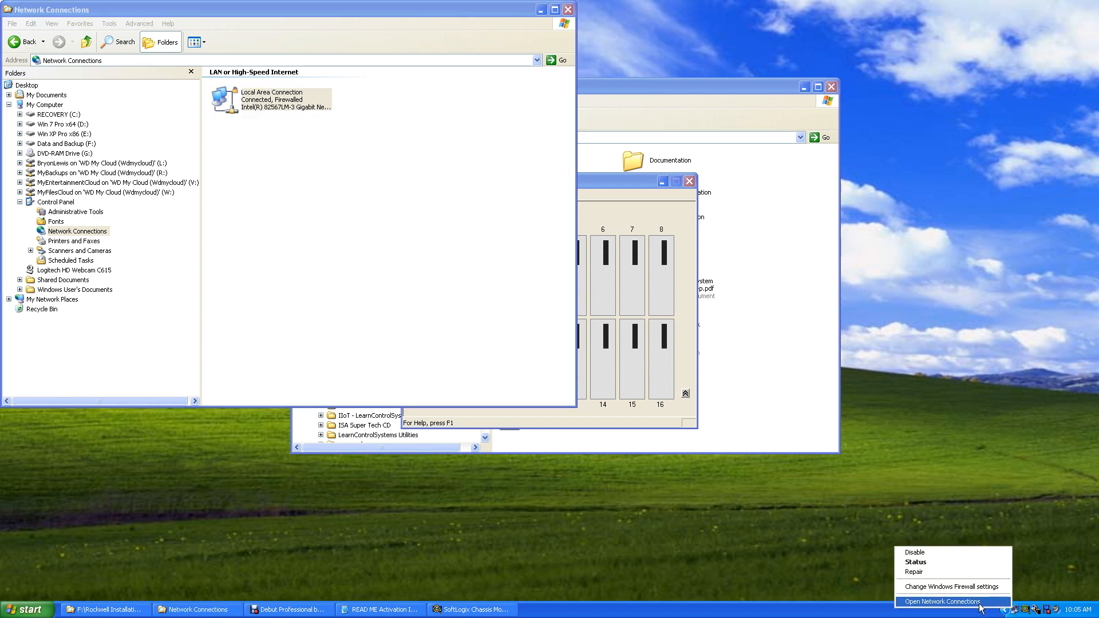
pyautogui.click(979, 603)
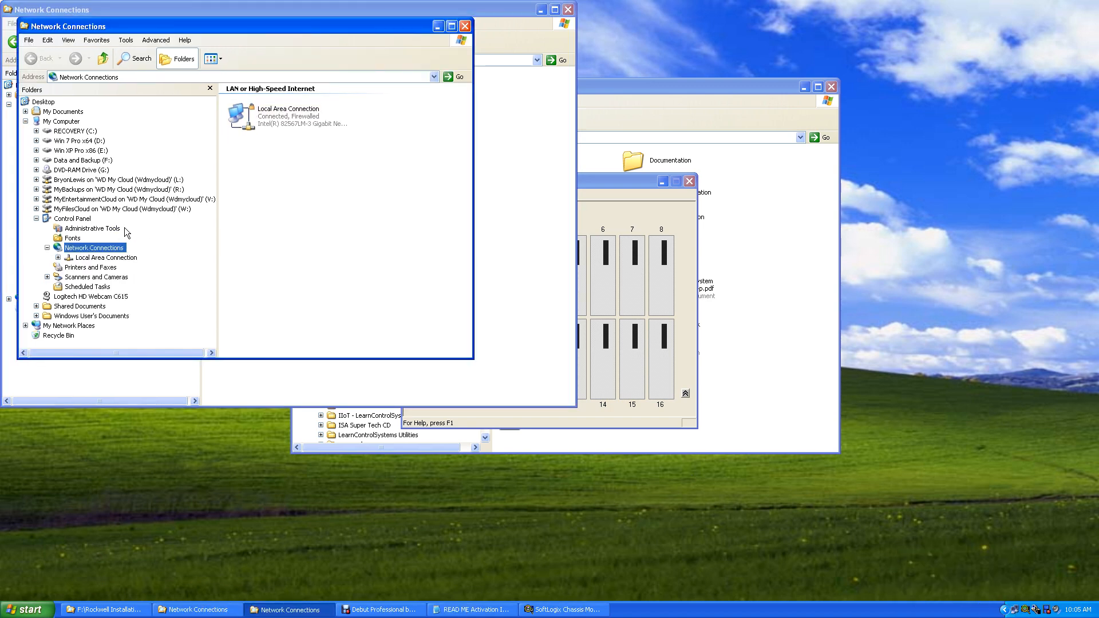
pyautogui.doubleClick(239, 116)
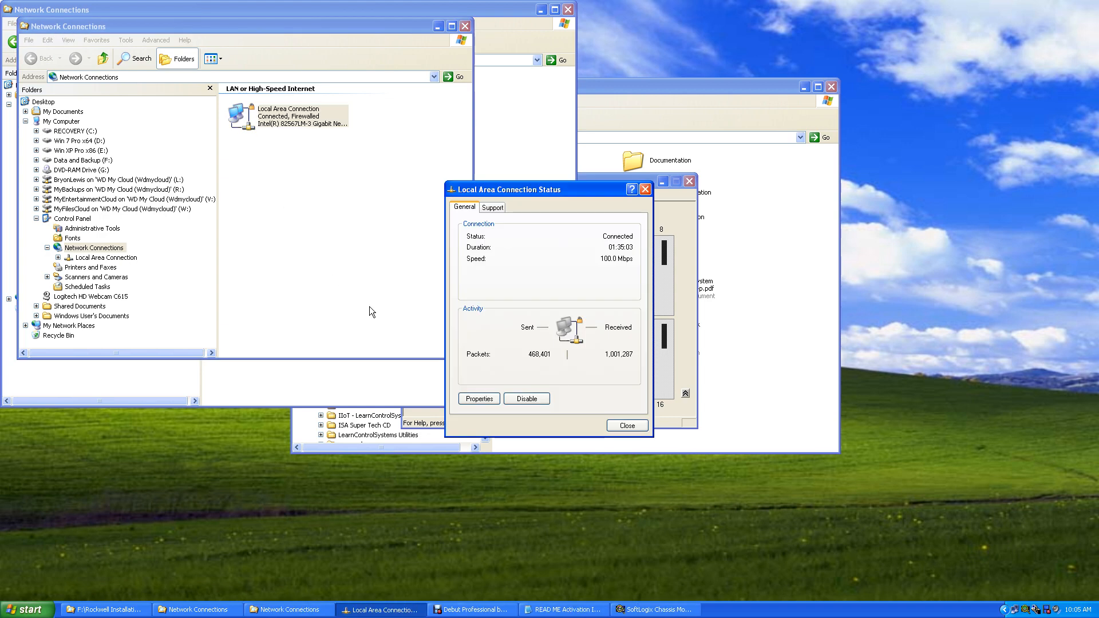
pyautogui.click(480, 399)
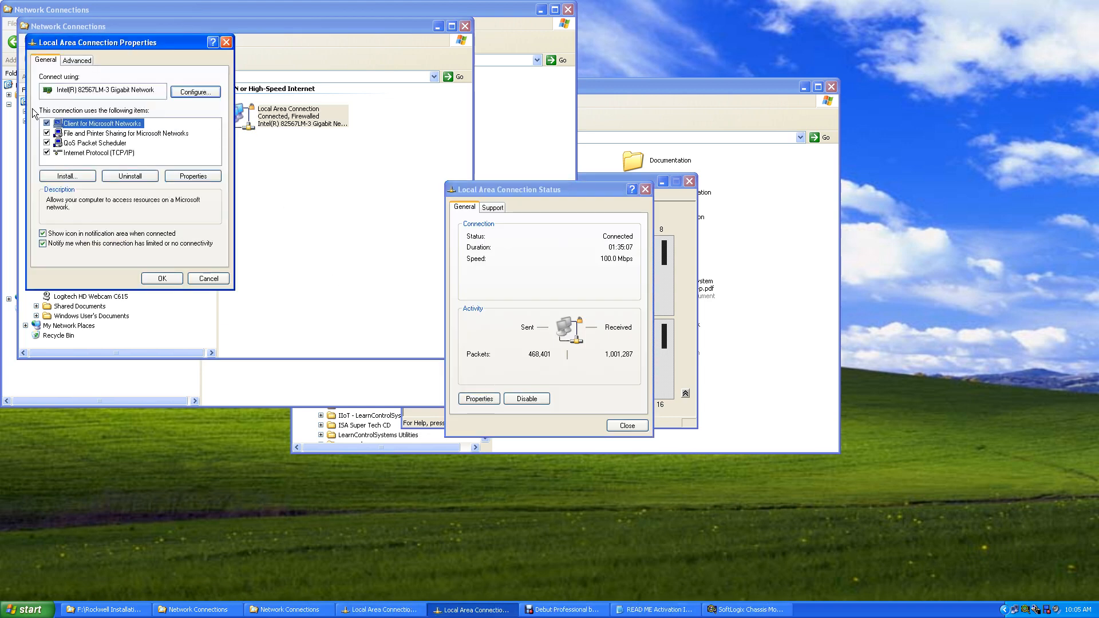
pyautogui.click(102, 154)
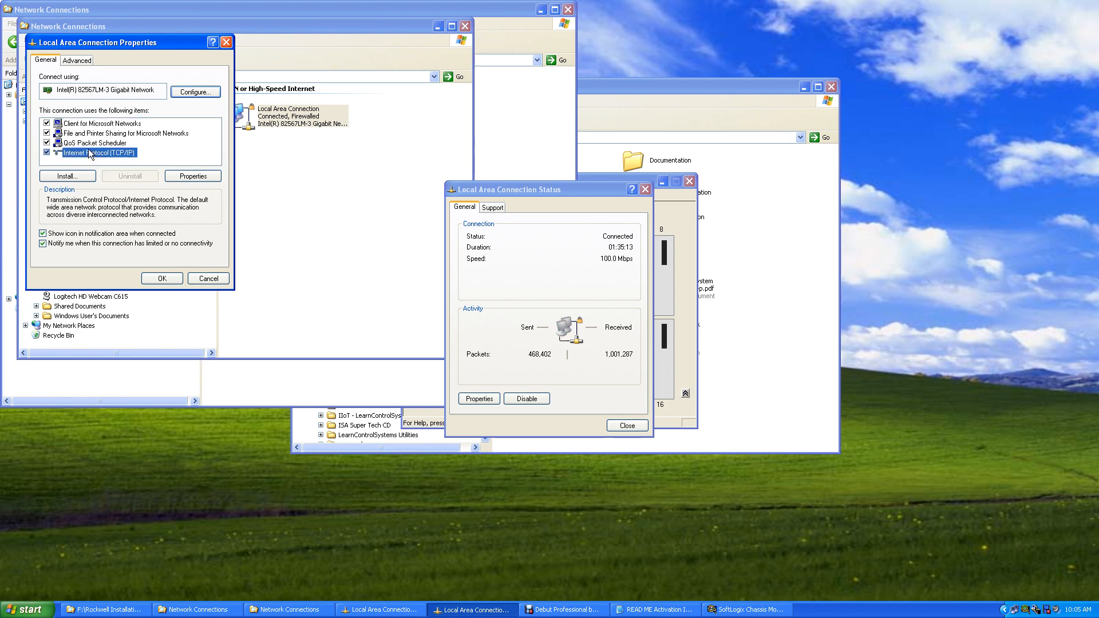
pyautogui.click(187, 178)
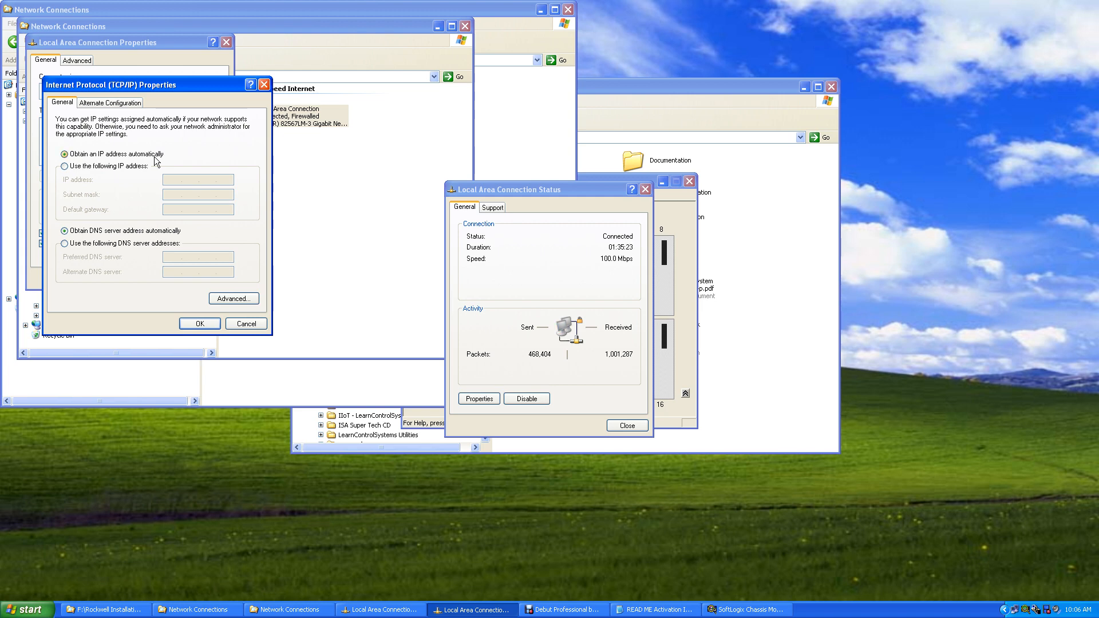
# Try manual IP addressing, return to automatic addressing, and view the advanced TCP/IP settings without changing them
pyautogui.click(65, 167)
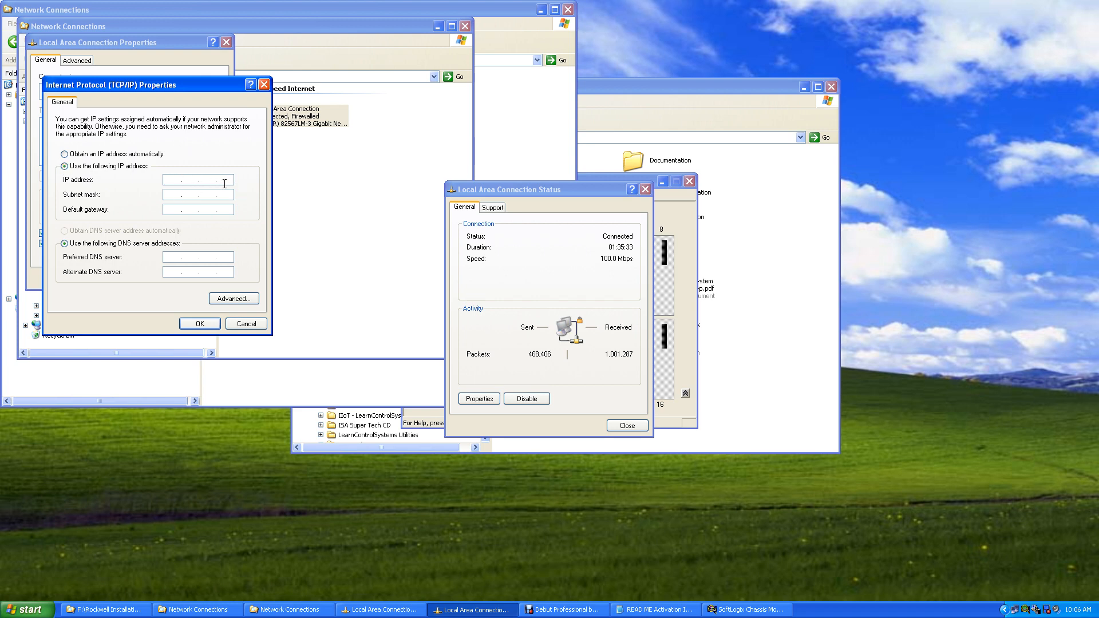
pyautogui.click(64, 154)
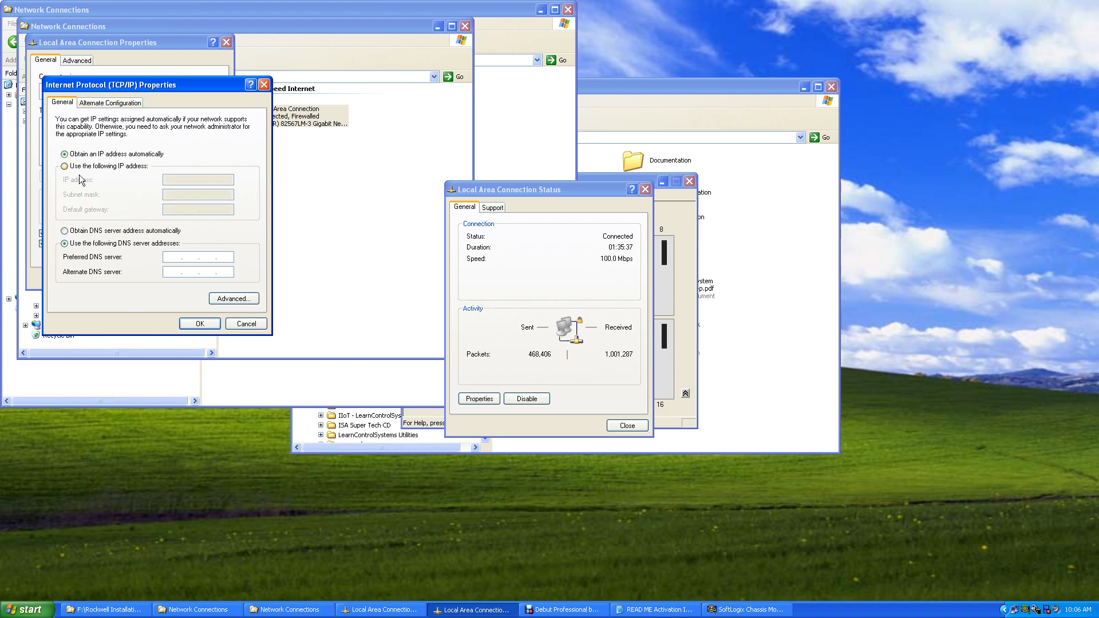
pyautogui.click(235, 299)
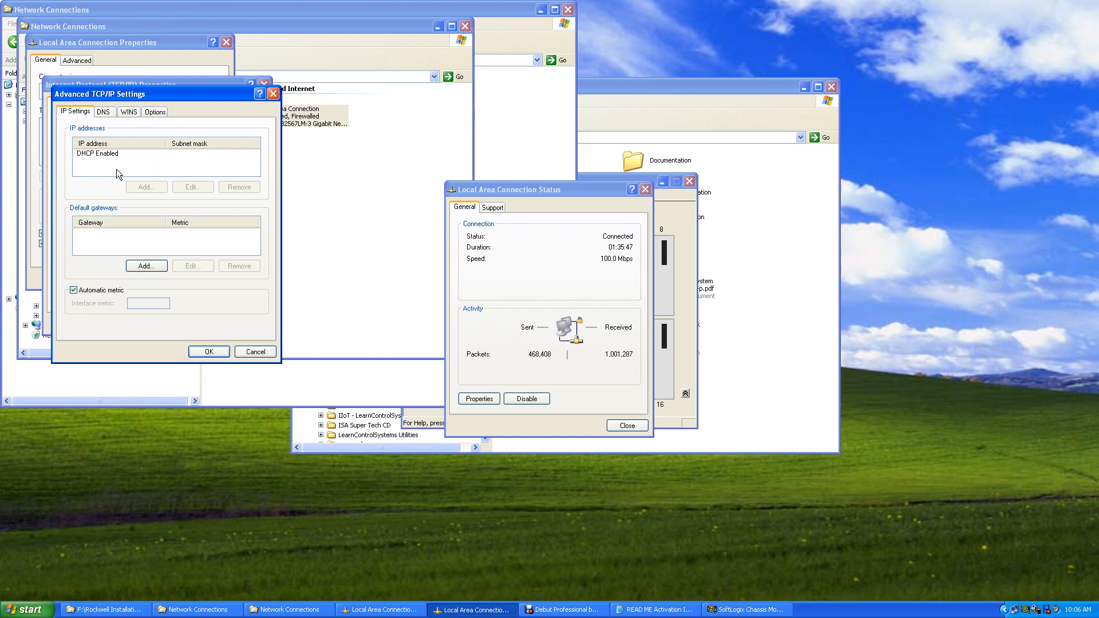
pyautogui.click(247, 351)
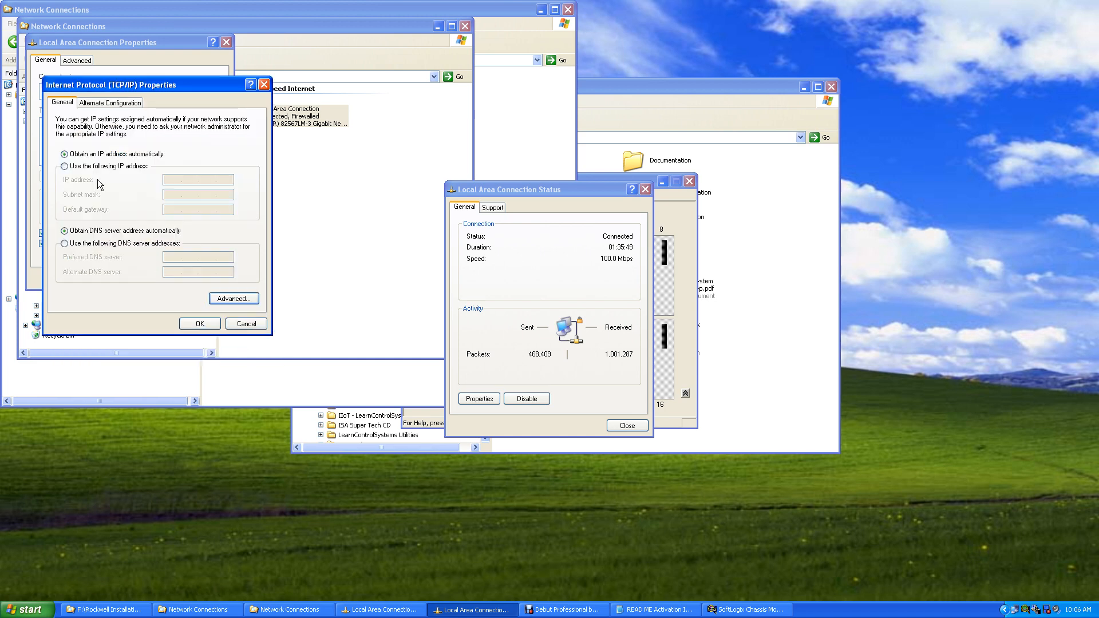
# Choose to use a manually specified IP address, and run ipconfig in a Command Prompt to read the current network configuration
pyautogui.click(74, 170)
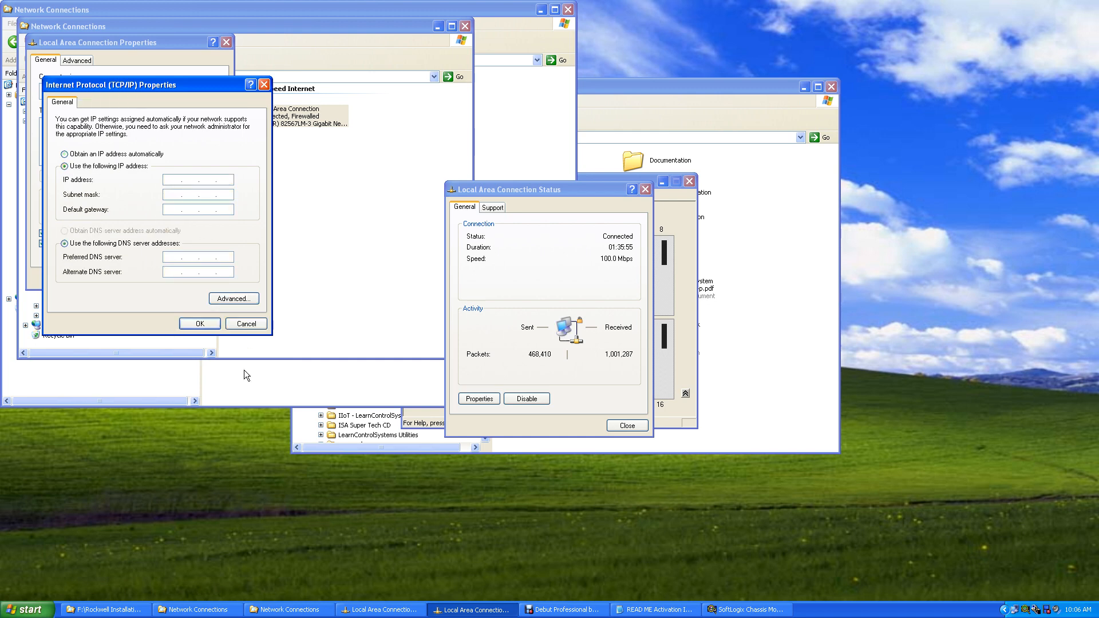
pyautogui.click(28, 611)
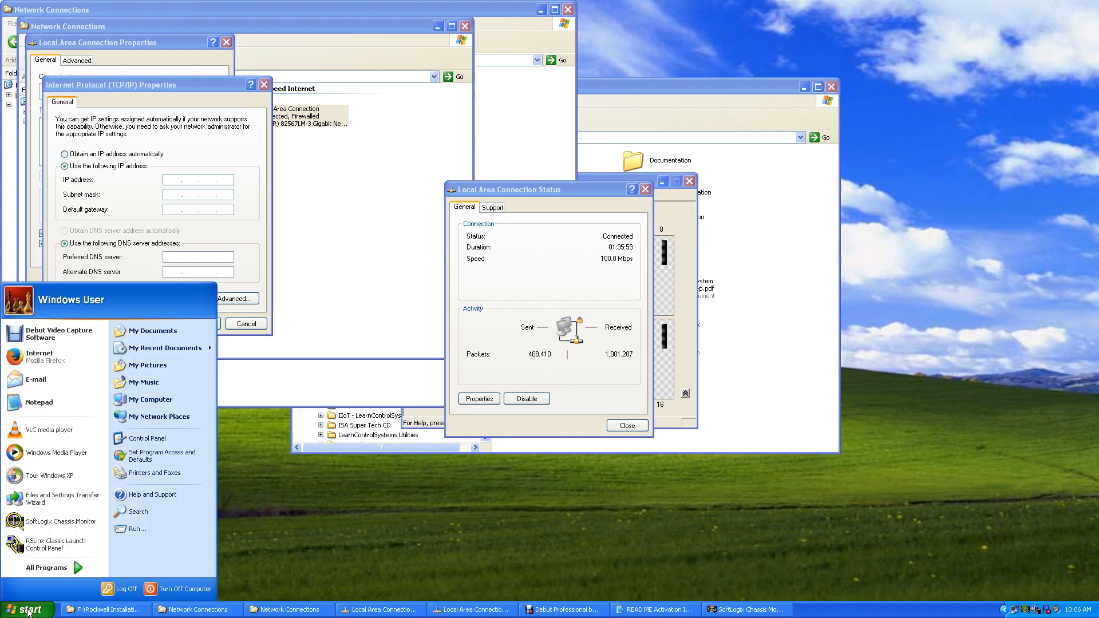
pyautogui.click(155, 527)
pyautogui.write('cmd')
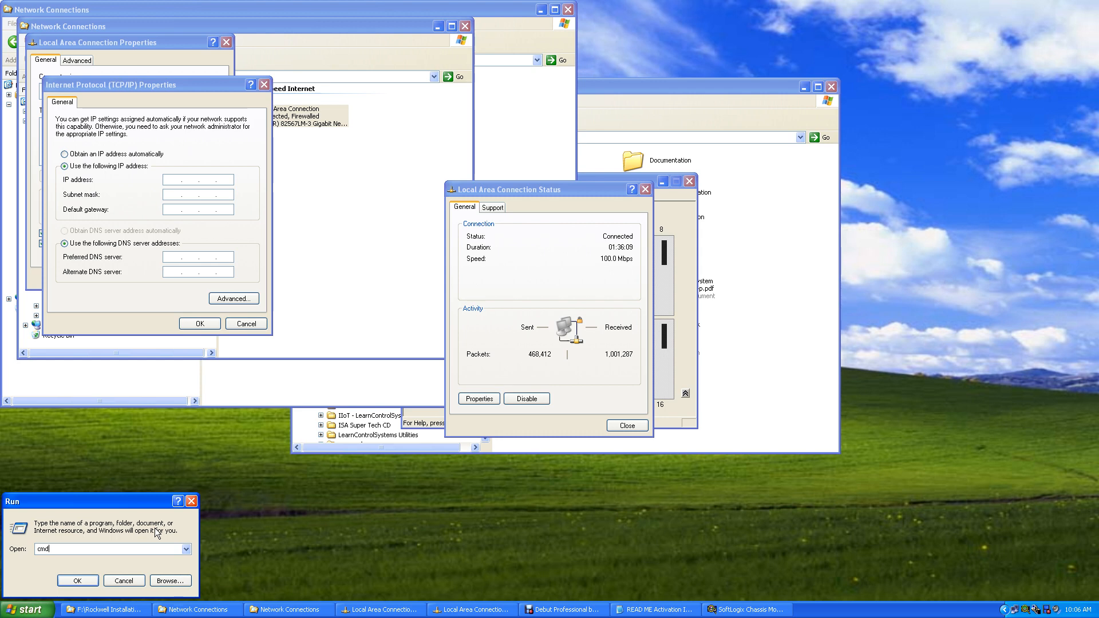
pyautogui.press('Return')
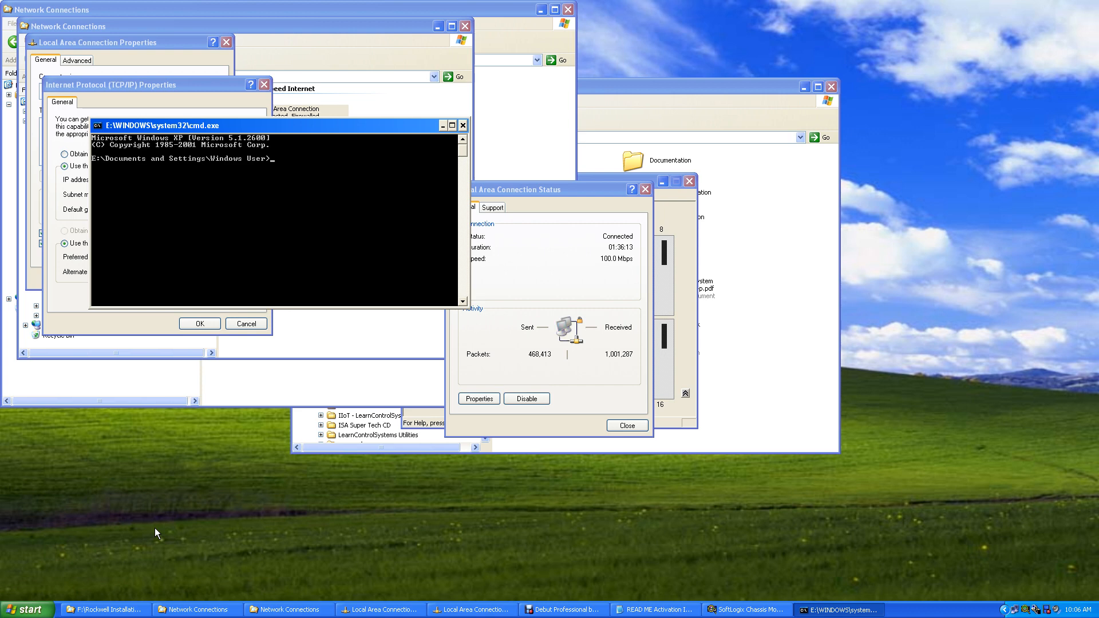
pyautogui.write('ipconfig')
pyautogui.press('Return')
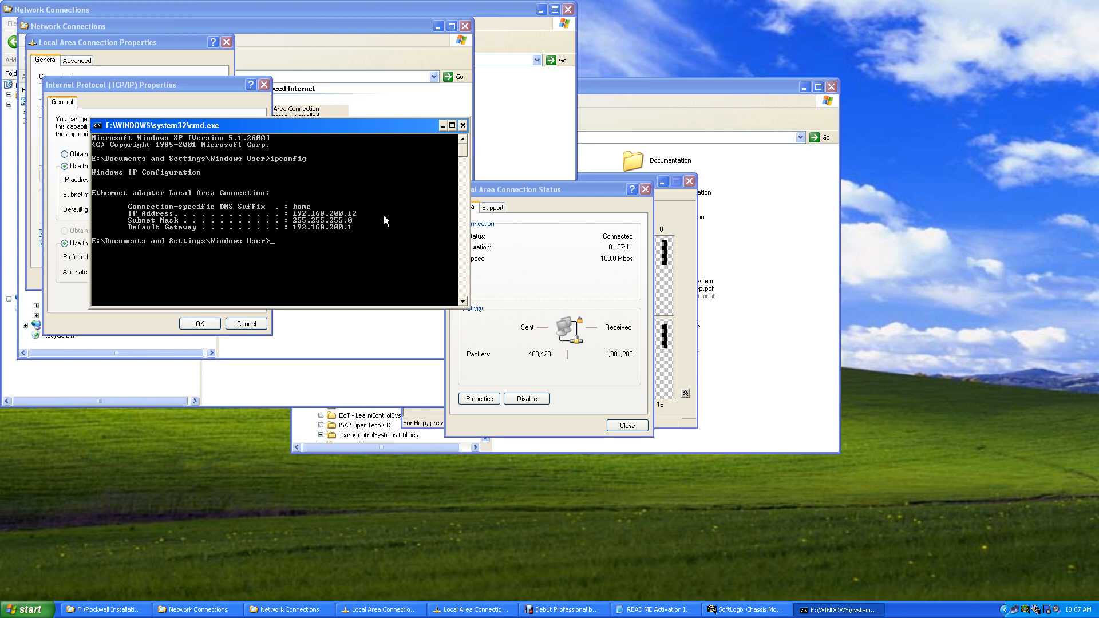
pyautogui.click(462, 125)
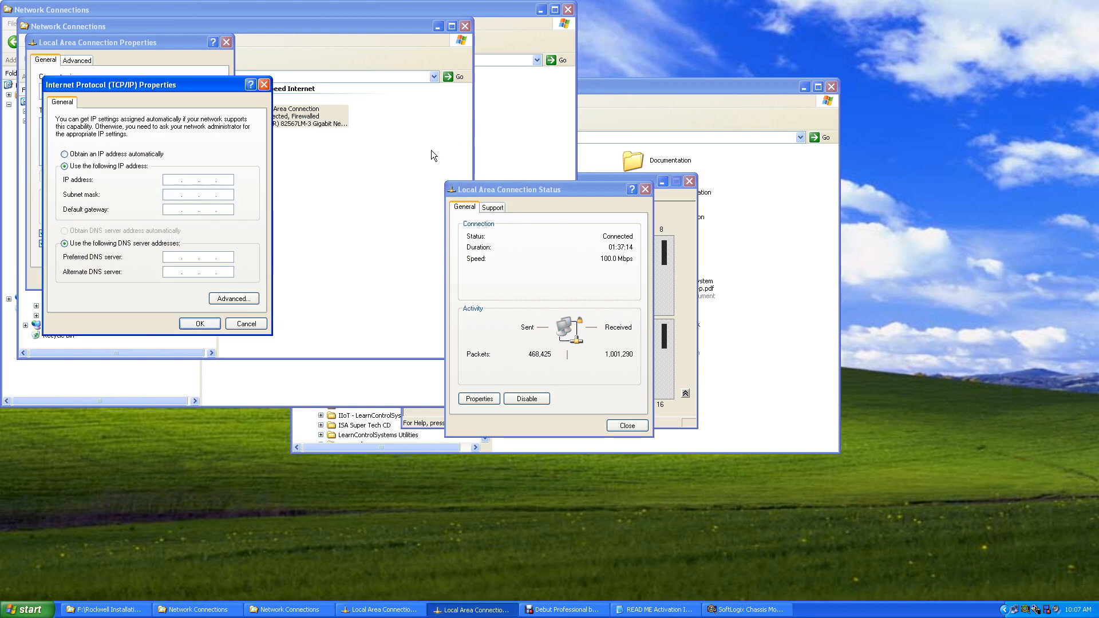
# Enter 192.168.200 as the first three parts of the IP address, and check the network configuration again with ipconfig
pyautogui.click(194, 181)
pyautogui.write('192 . 168 . 200')
pyautogui.click(23, 610)
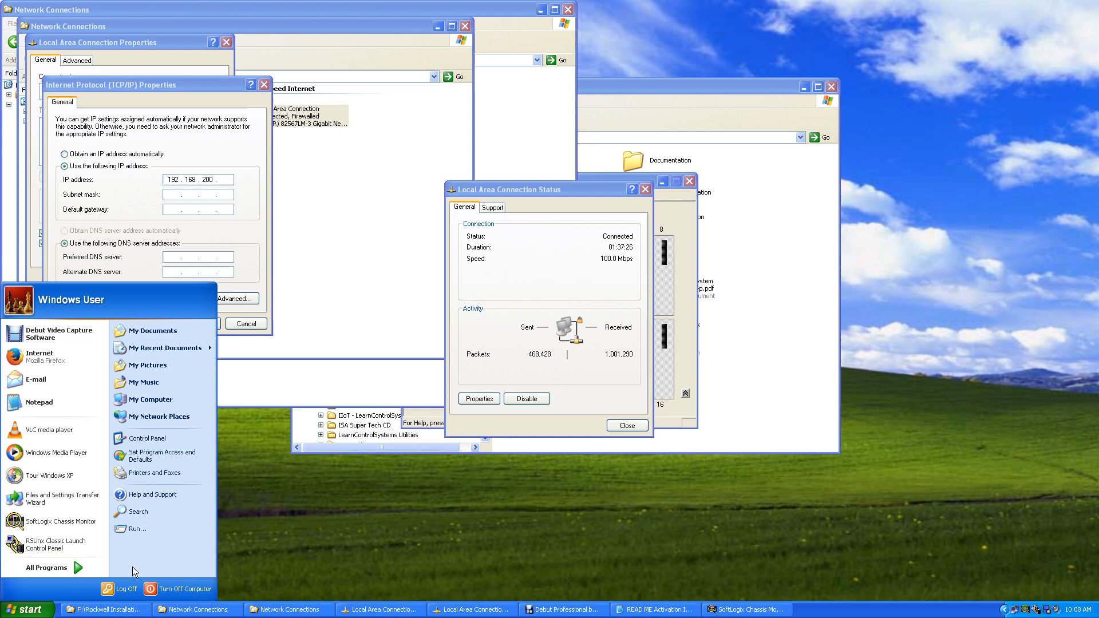
pyautogui.click(137, 529)
pyautogui.click(77, 580)
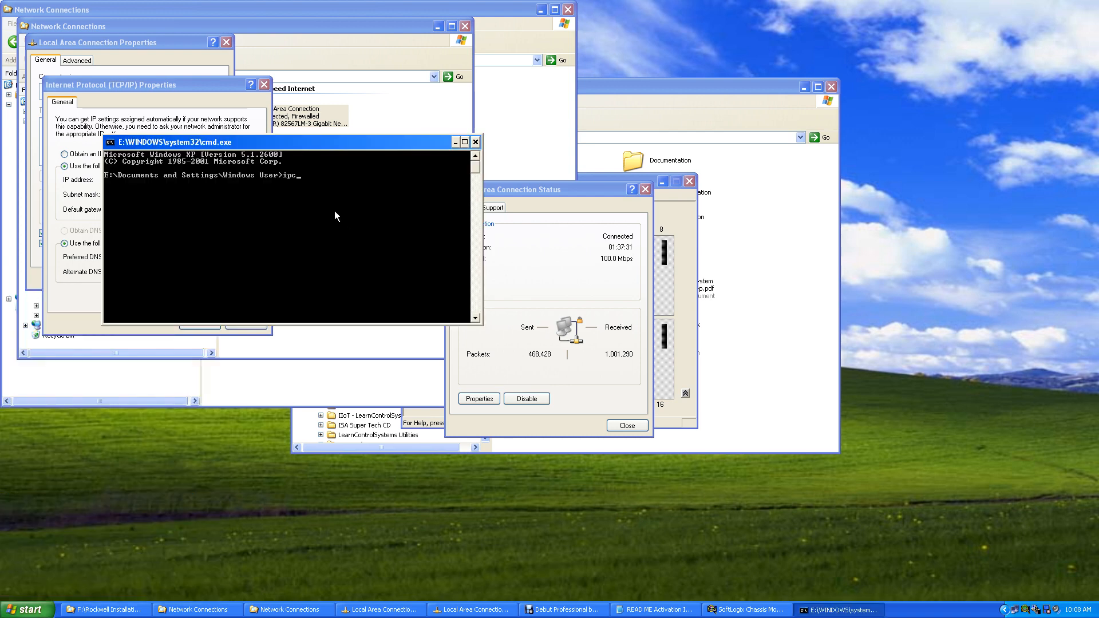
pyautogui.write('ipconfig')
pyautogui.press('Return')
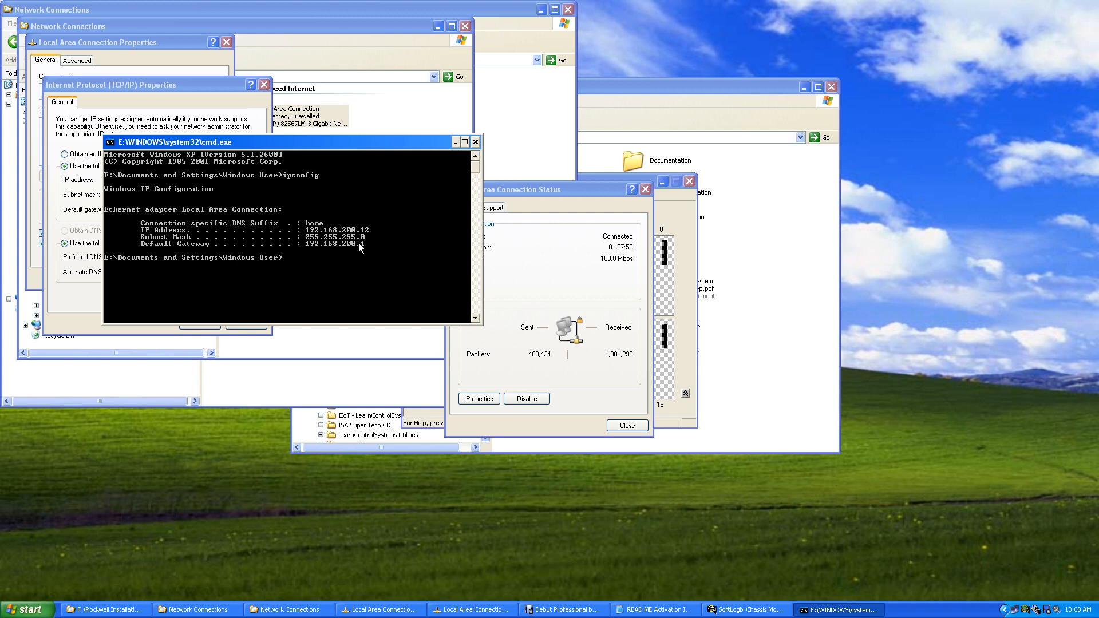
pyautogui.click(475, 142)
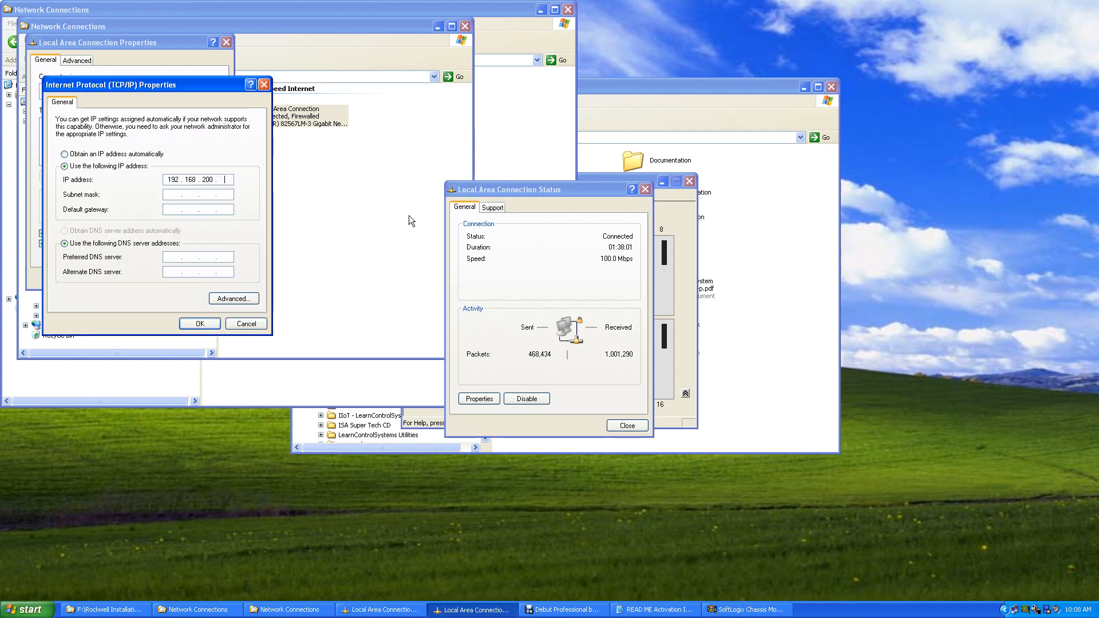
# Complete the IP address as 192.168.200.100 with subnet mask 255.255.255.0 and default gateway 192.168.200.1
pyautogui.write('00')
pyautogui.click(176, 196)
pyautogui.click(170, 210)
pyautogui.write('192 . 168 . 200')
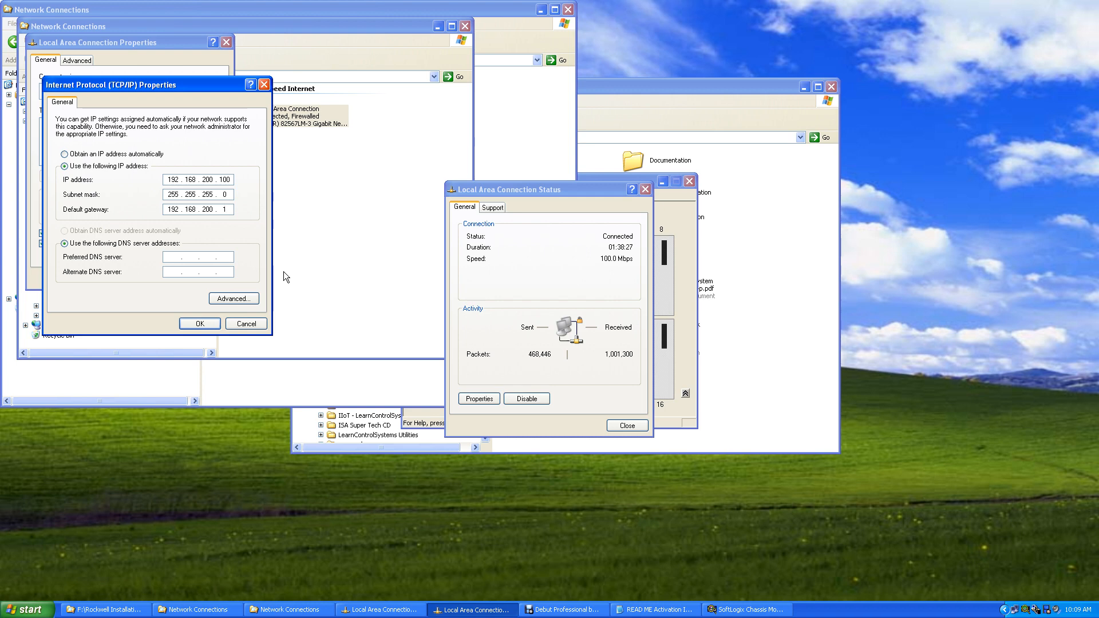
# Set the preferred DNS server to 8.8.8.8 and the alternate DNS server to 8.8.4.4
pyautogui.click(174, 256)
pyautogui.write('8 . 8 . 8 . 8')
pyautogui.press('Tab')
pyautogui.write('8.8.4.4')
# Open the advanced TCP/IP settings and add the IP address 192.168.200.101 with subnet mask 255.255.255.0
pyautogui.click(242, 298)
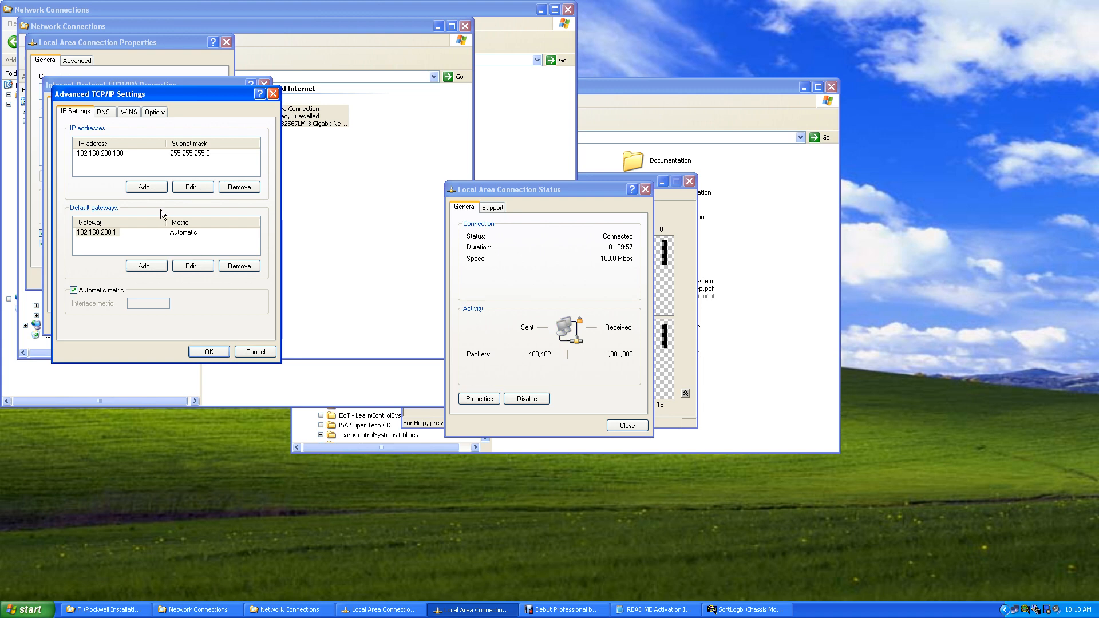
pyautogui.click(146, 191)
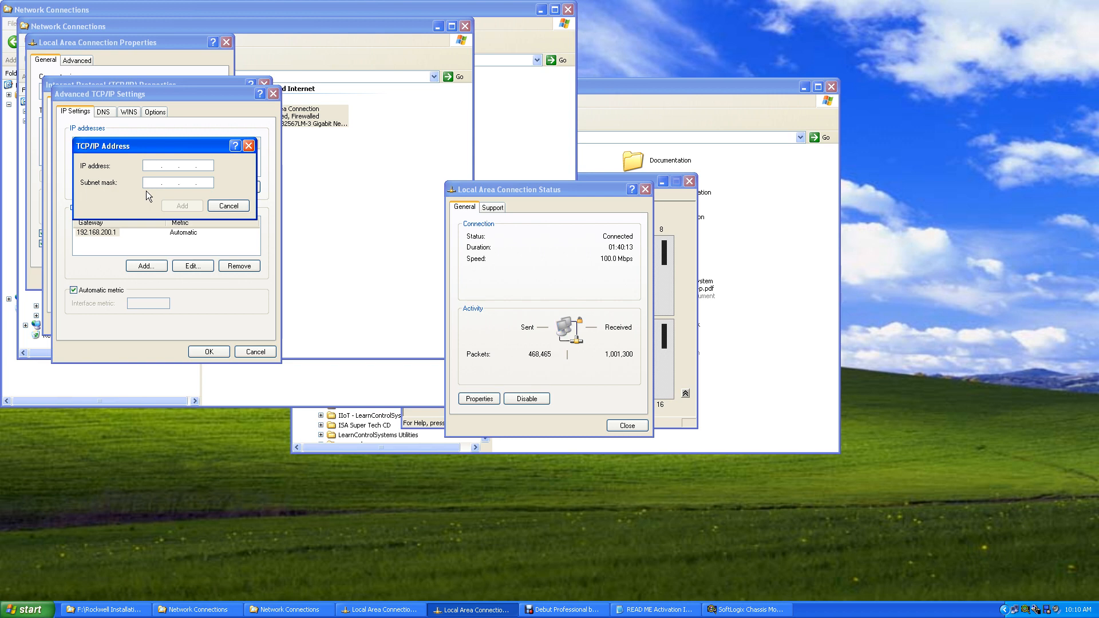
pyautogui.write('192 . 168 . 200 . 101')
pyautogui.click(151, 182)
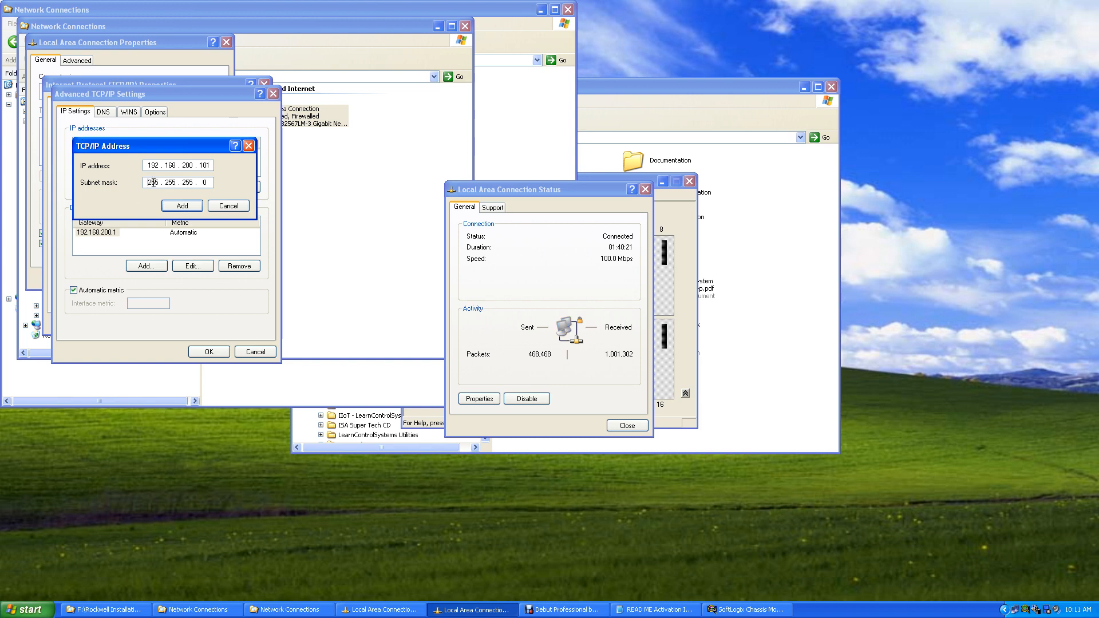
pyautogui.click(184, 208)
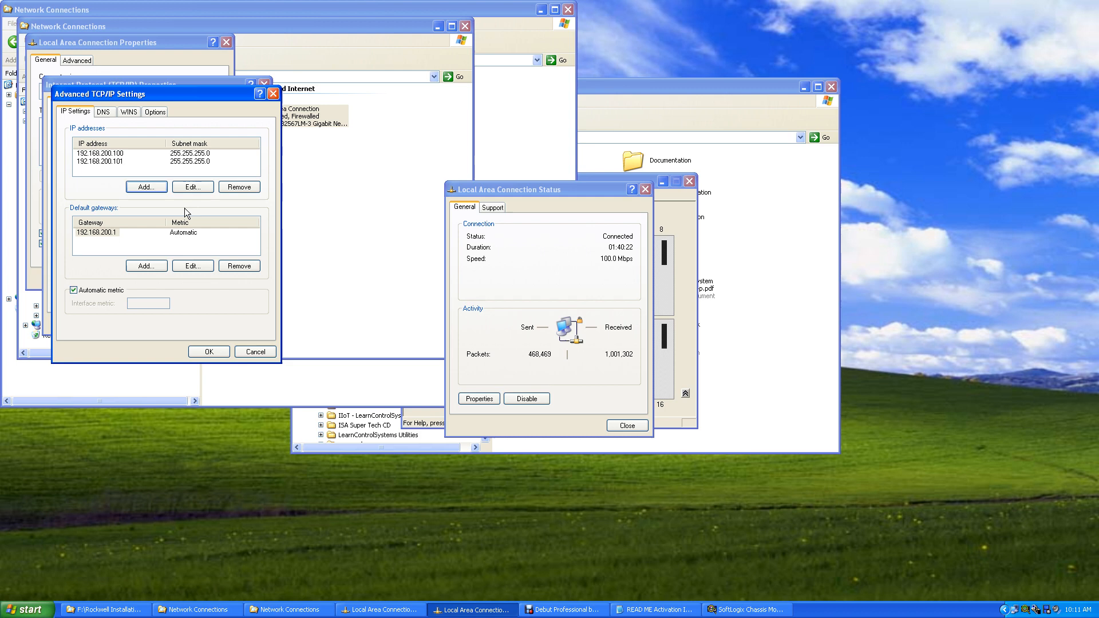
# Add another IP address, 192.168.200.102, with subnet mask 255.255.255.0
pyautogui.click(155, 187)
pyautogui.write('192 . 168 . 200 .')
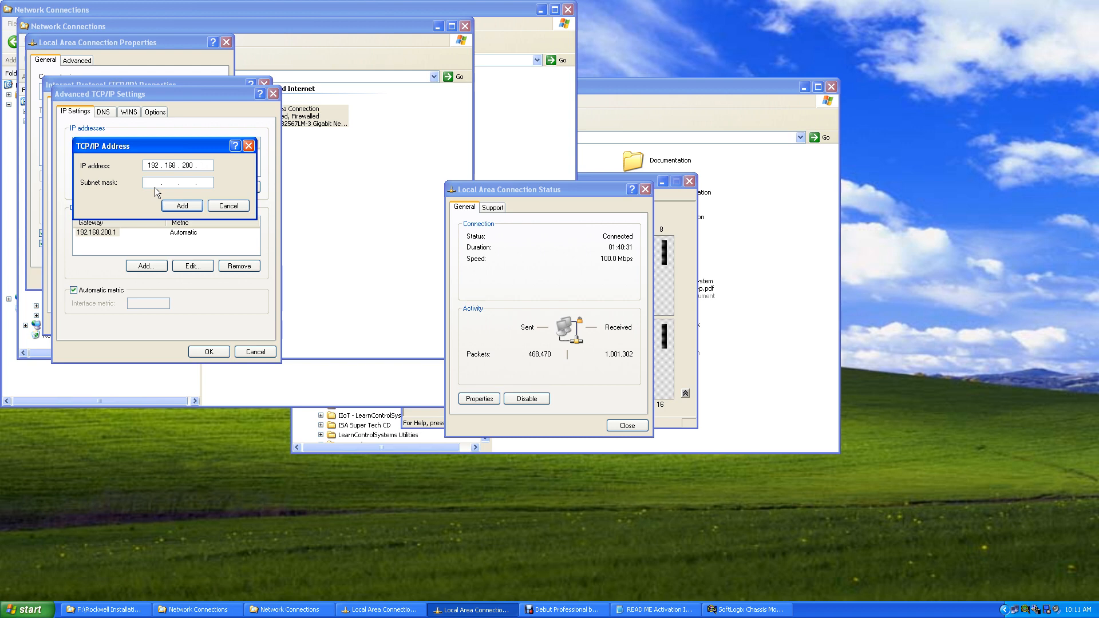
pyautogui.write(' 102')
pyautogui.click(170, 182)
pyautogui.click(175, 205)
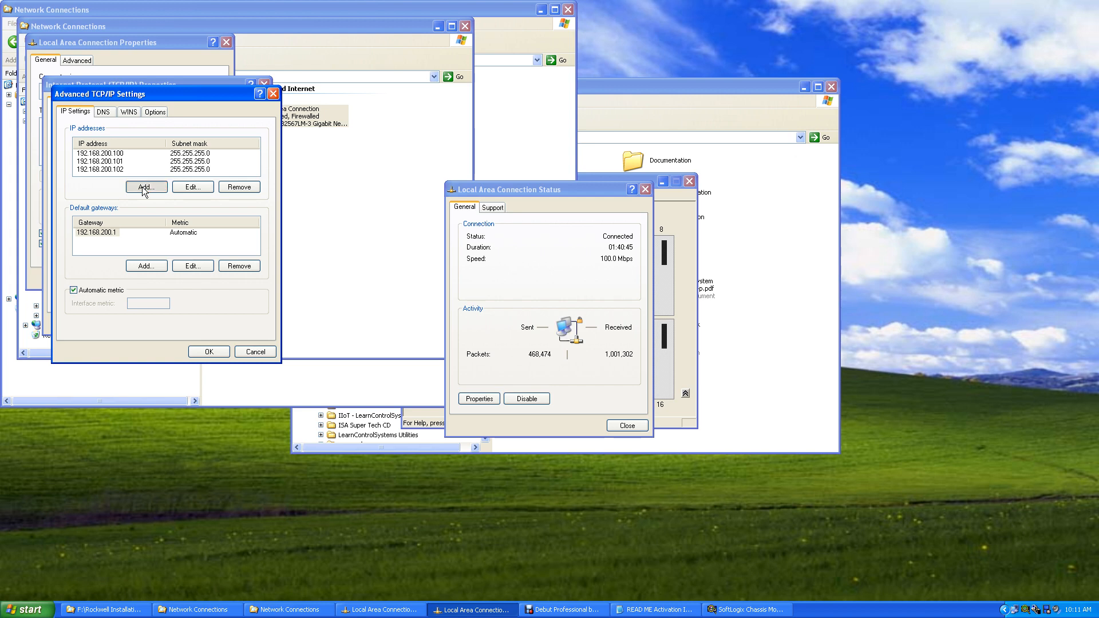
# Add another IP address, 192.168.200.103, with subnet mask 255.255.255.0
pyautogui.click(143, 187)
pyautogui.write('192 . ')
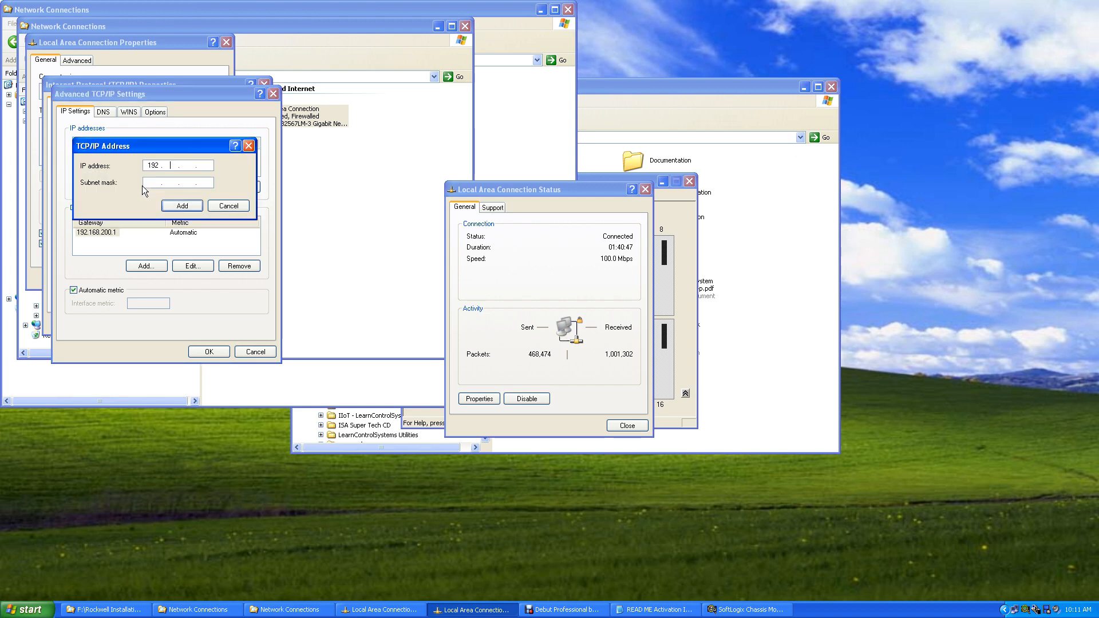
pyautogui.write('168 . 200 . 103')
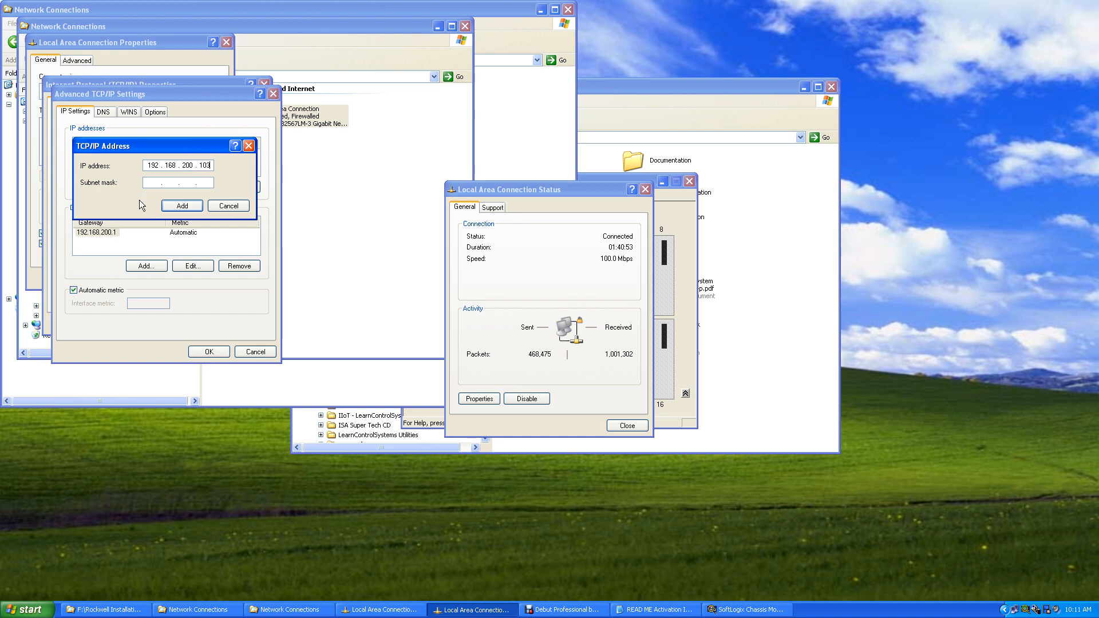
pyautogui.click(151, 184)
pyautogui.click(172, 205)
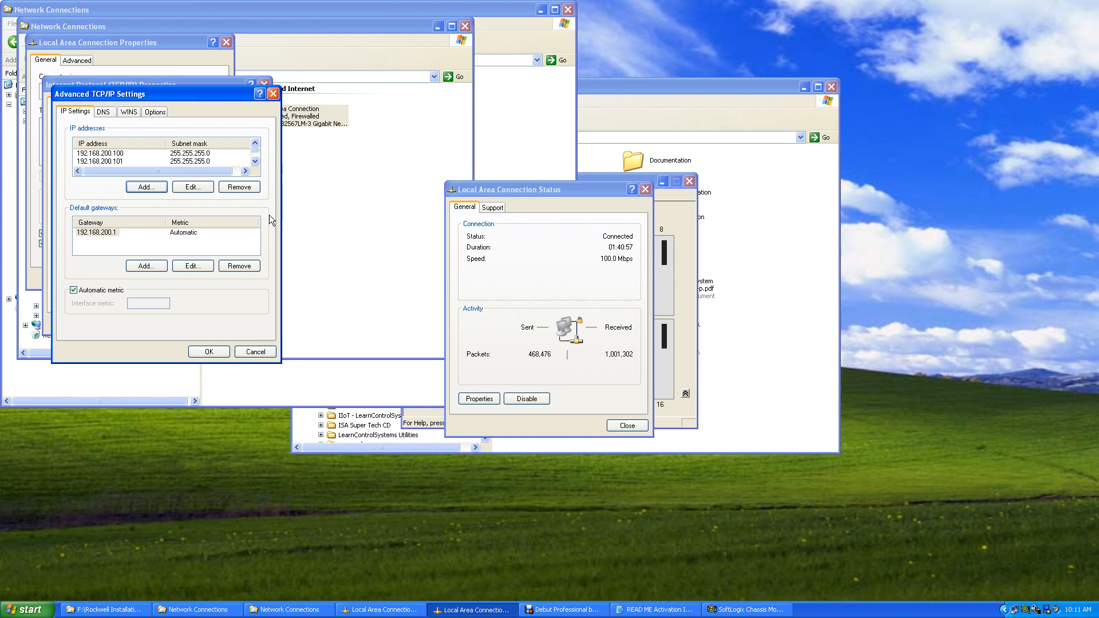
# Apply the TCP/IP settings, and close the Local Area Connection dialogs and the front Network Connections window
pyautogui.click(209, 352)
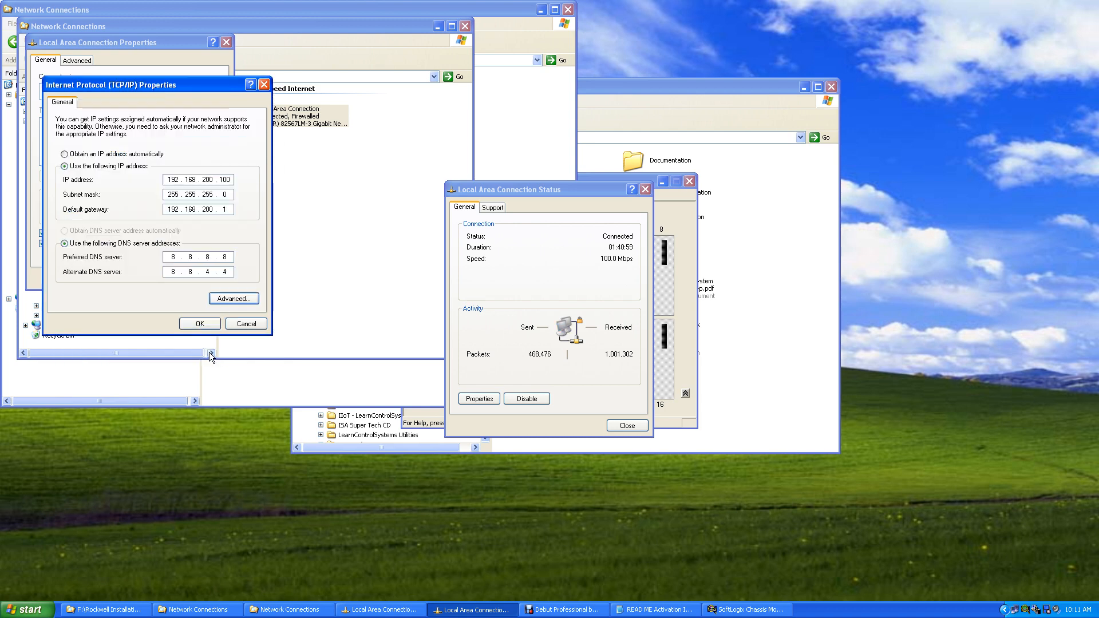
pyautogui.click(197, 324)
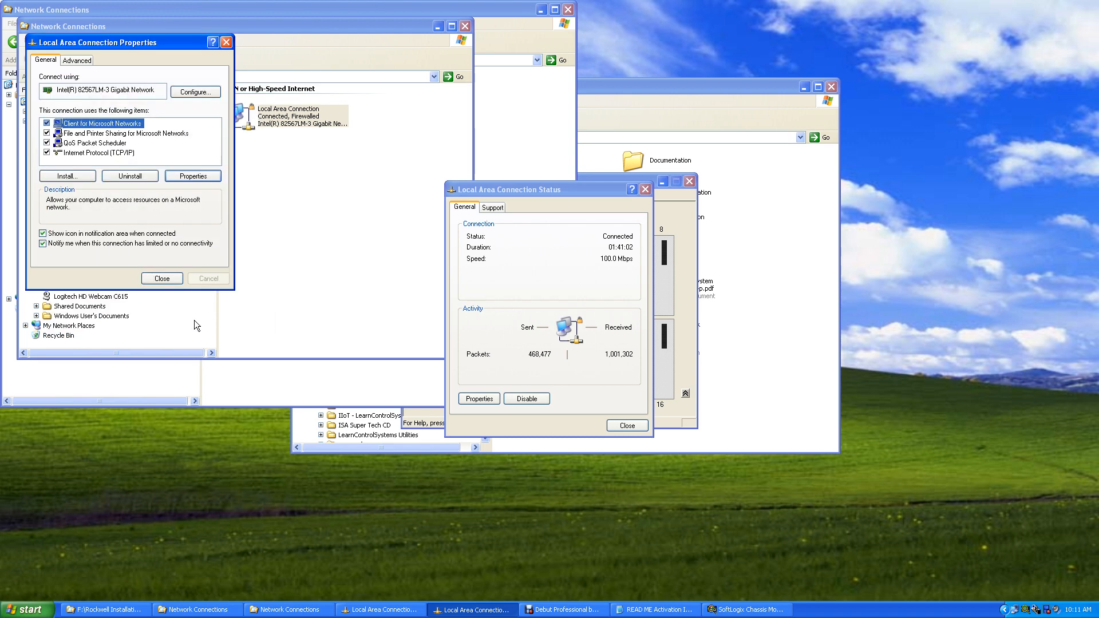
pyautogui.click(166, 281)
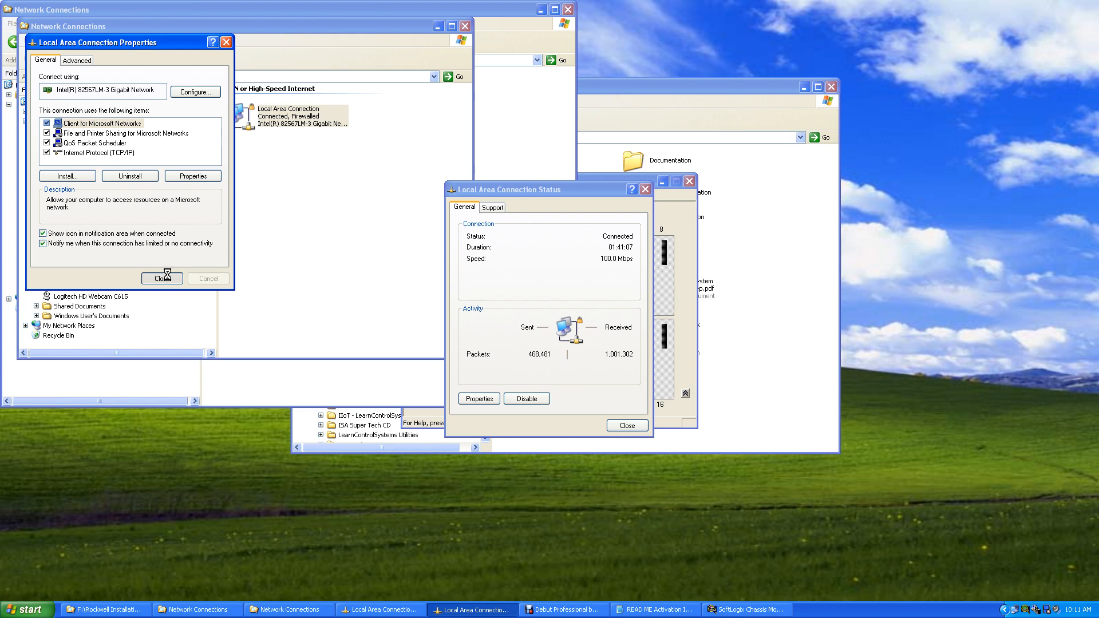
pyautogui.click(622, 427)
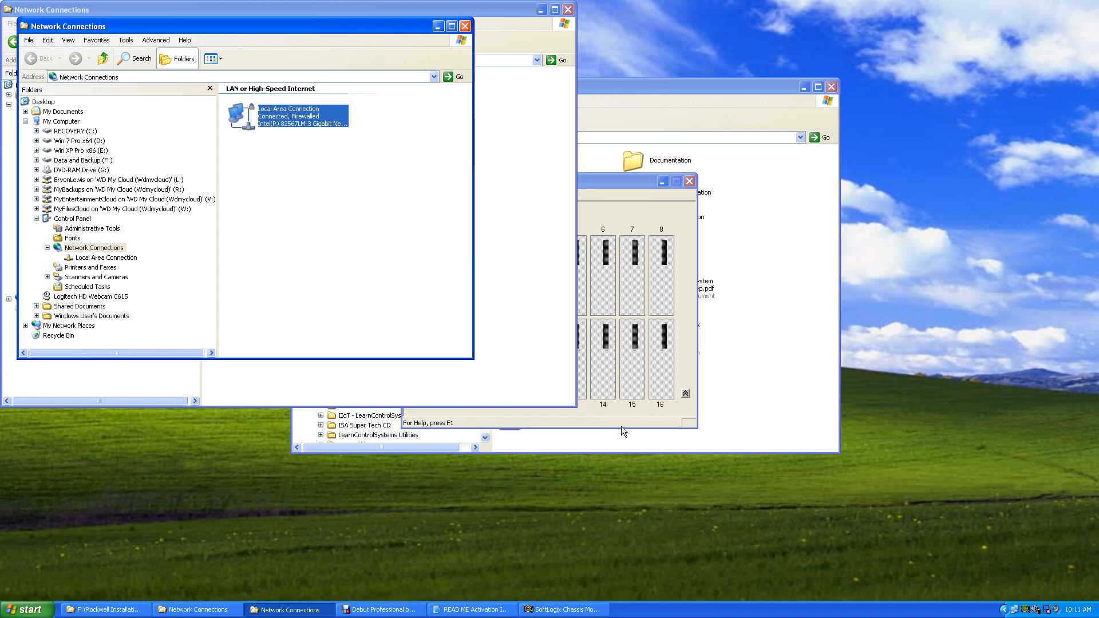
pyautogui.click(465, 26)
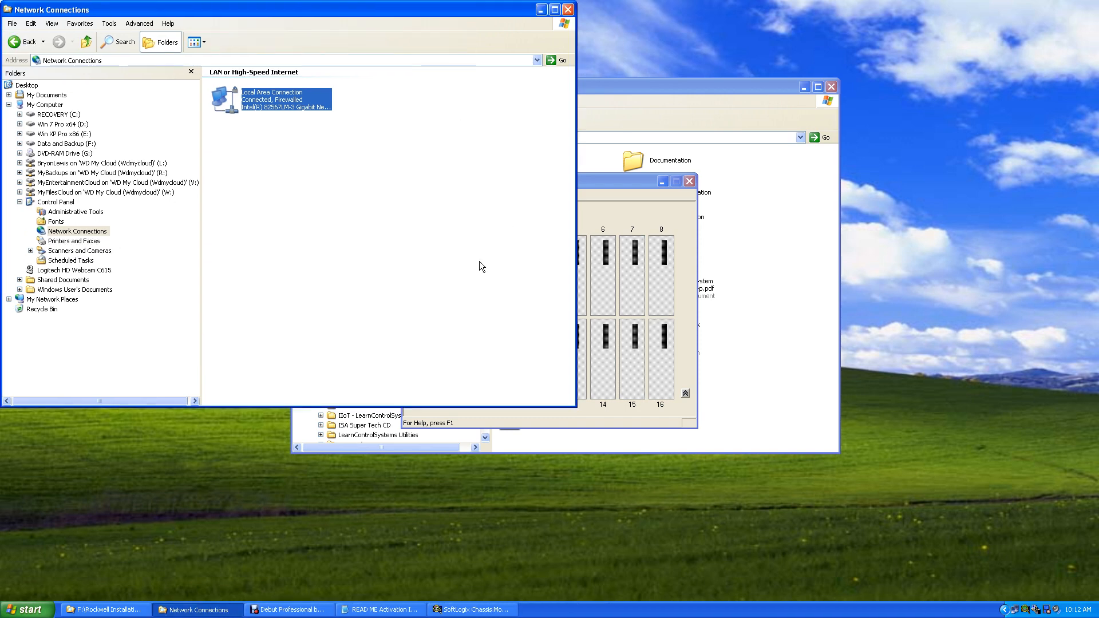
# Run ipconfig in a Command Prompt to check the adapter's IP addresses, and close the prompt
pyautogui.click(31, 608)
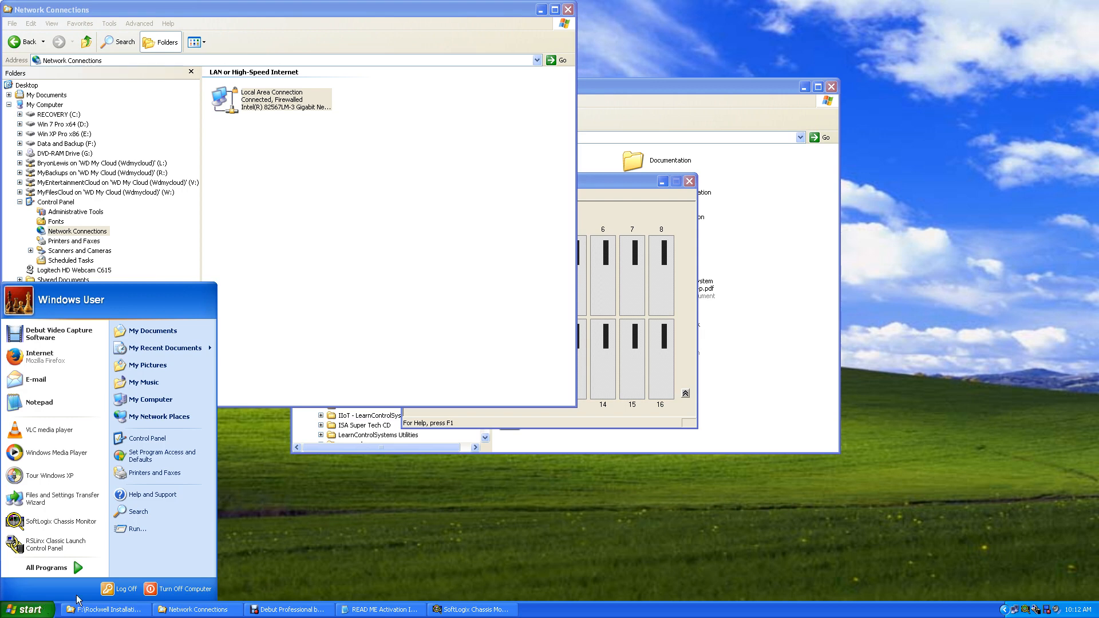
pyautogui.click(138, 530)
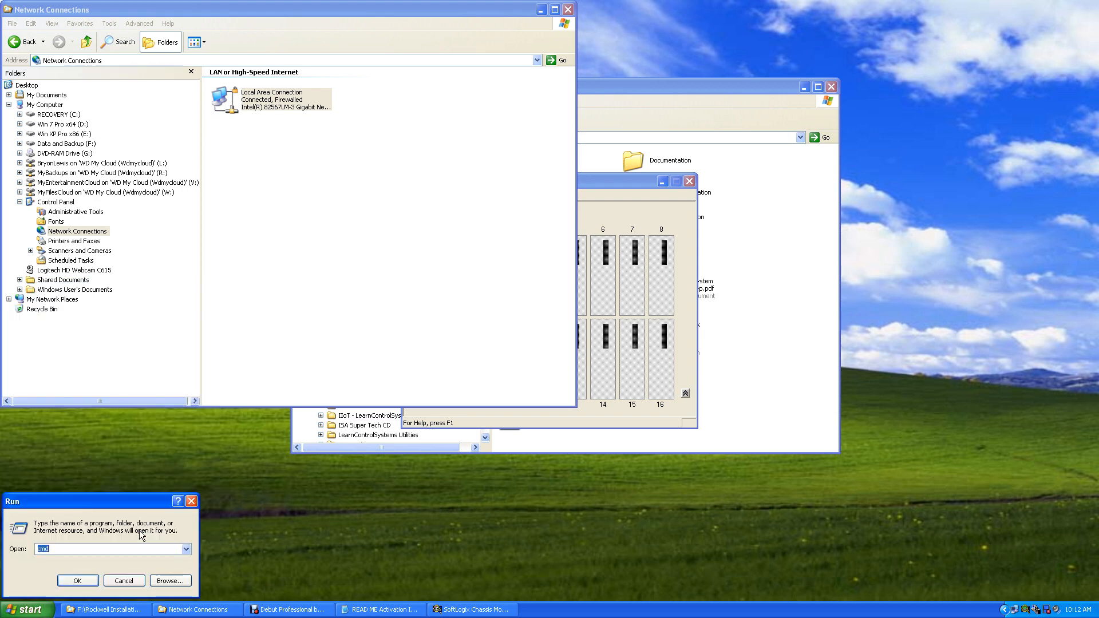
pyautogui.click(83, 578)
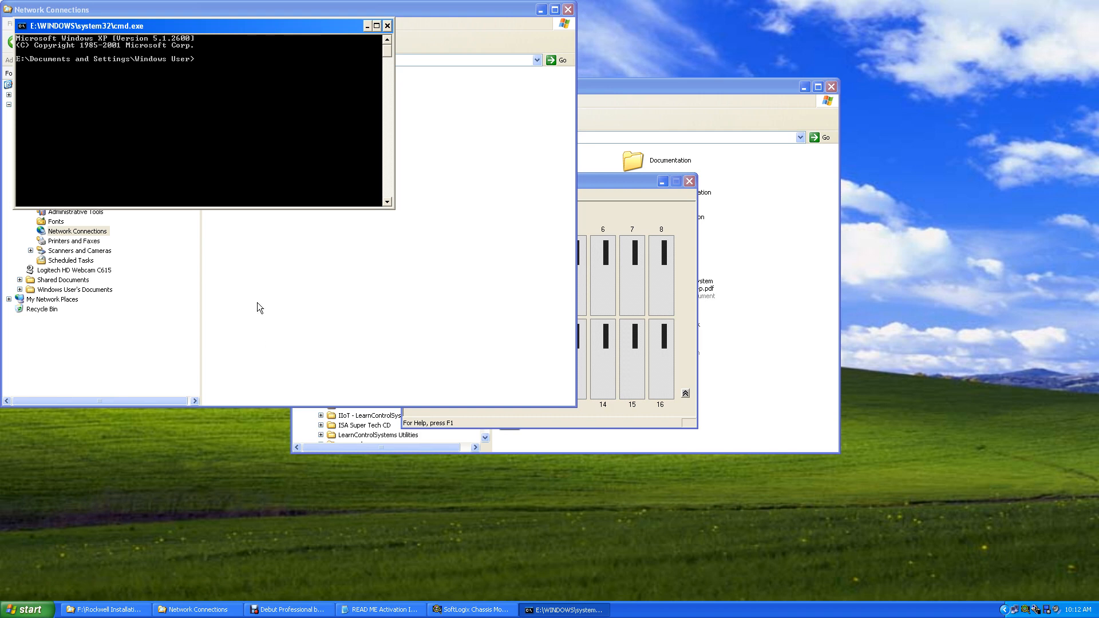
pyautogui.write('ipconfig')
pyautogui.press('Return')
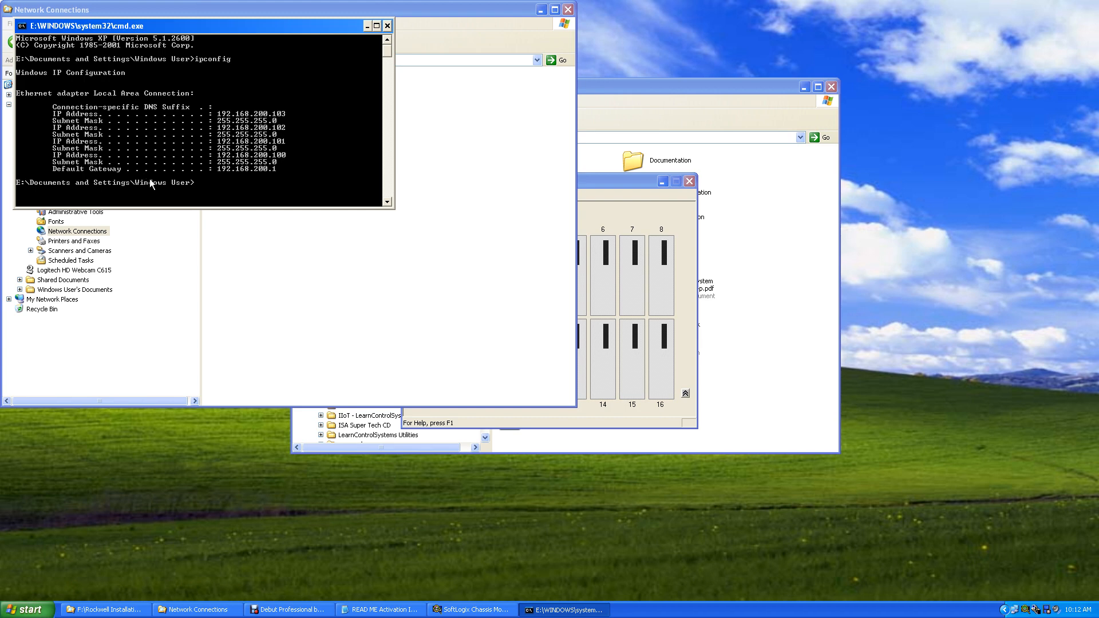
pyautogui.click(387, 25)
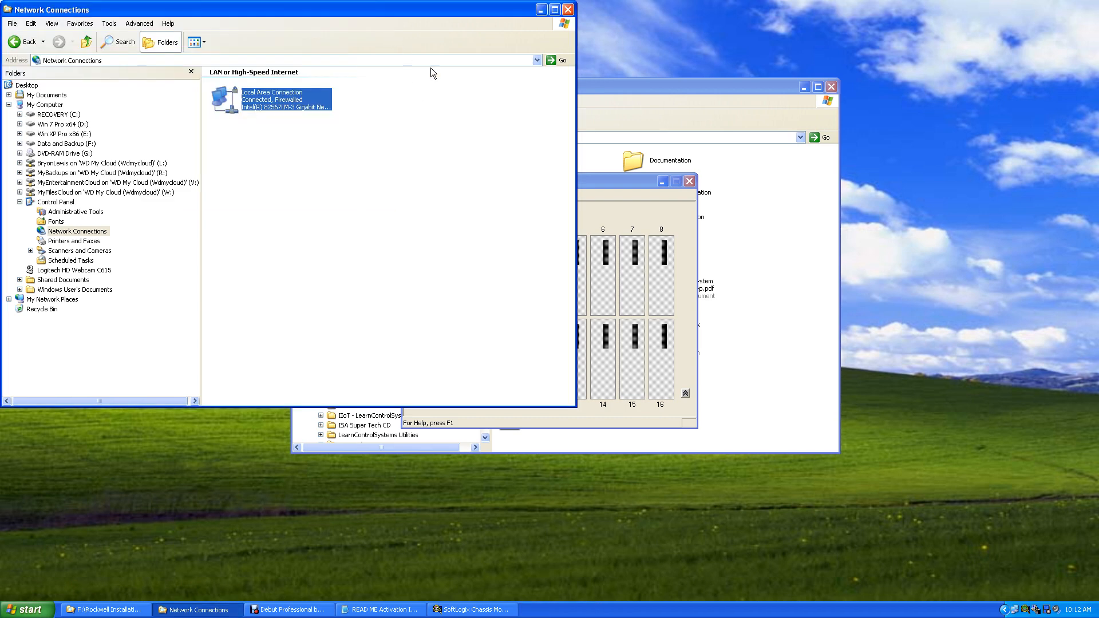
# Minimize Network Connections and start creating an EtherNet/IP SoftLogix5800 module in slot 2 of the SoftLogix chassis
pyautogui.click(541, 9)
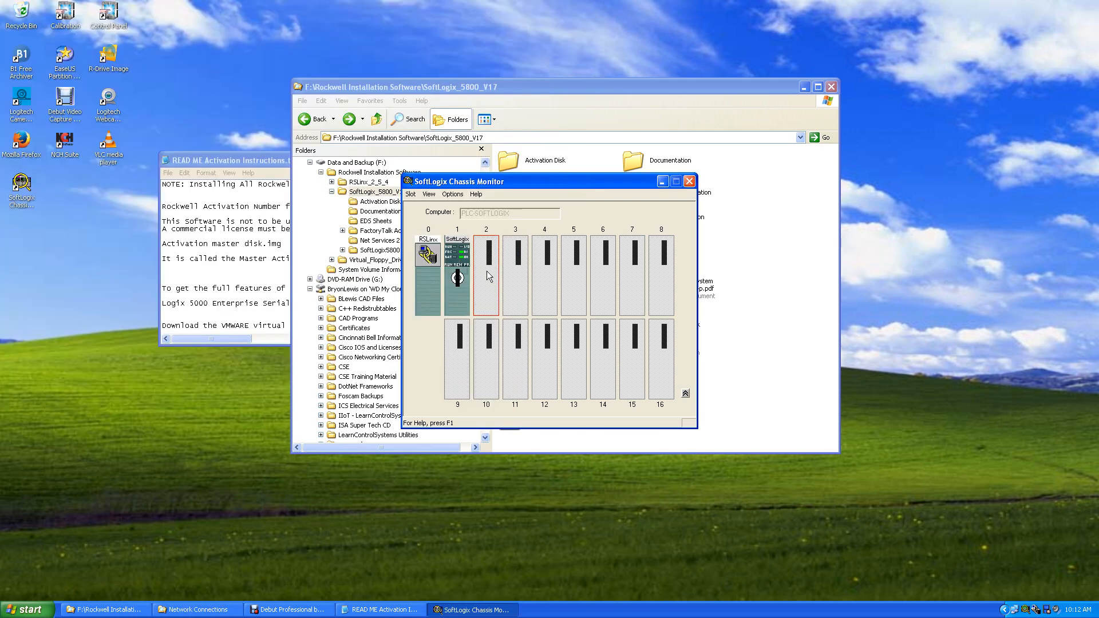
pyautogui.rightClick(486, 272)
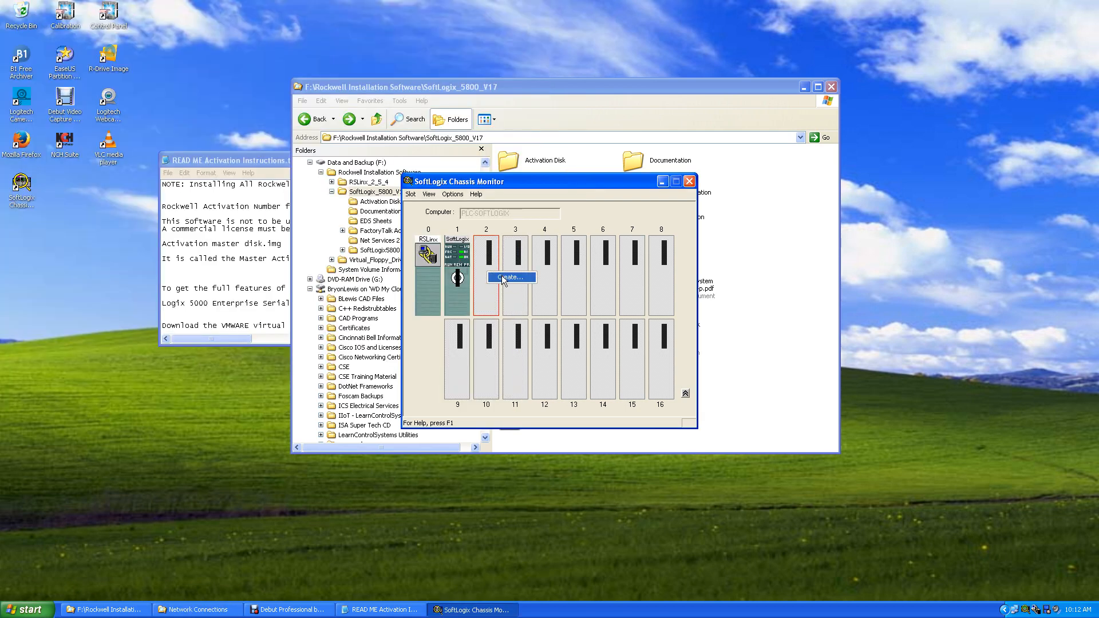
pyautogui.click(503, 278)
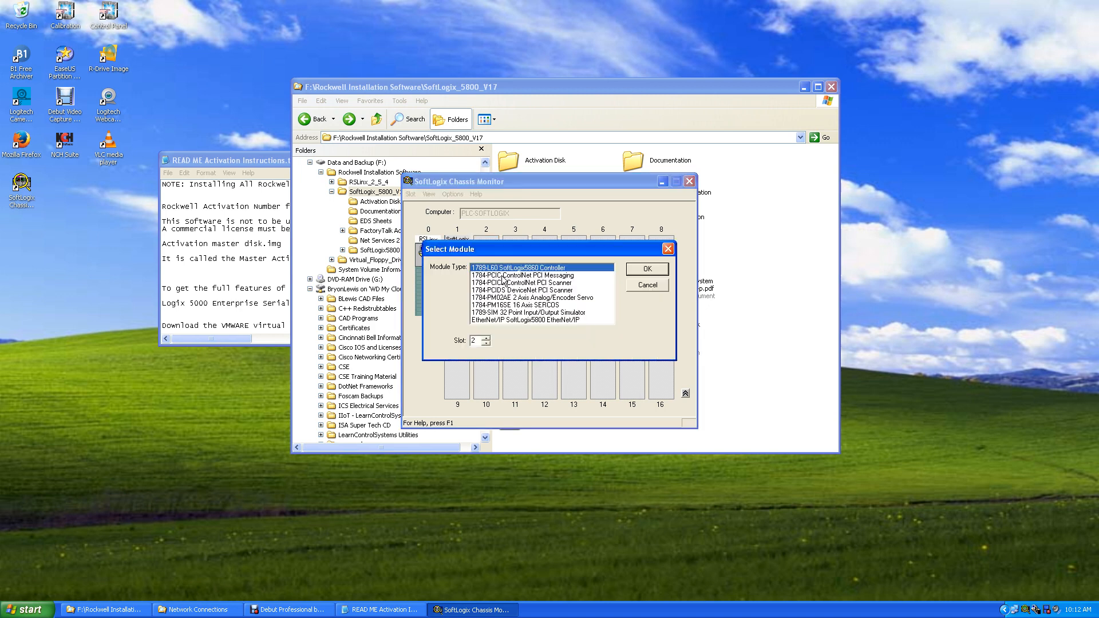
pyautogui.click(527, 321)
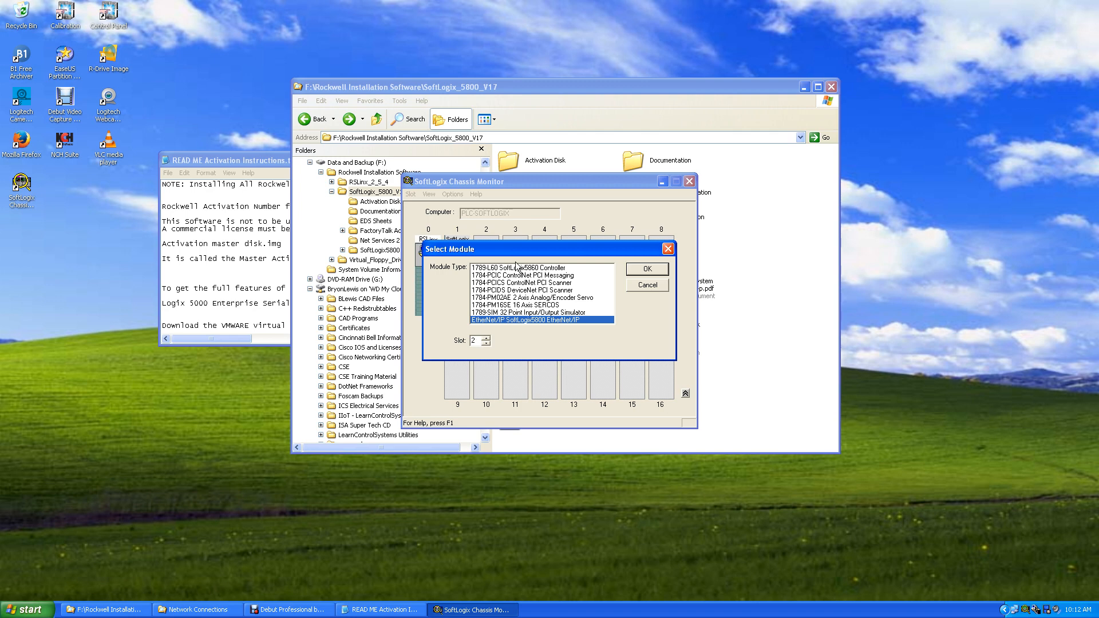
pyautogui.moveTo(511, 250); pyautogui.dragTo(648, 214)
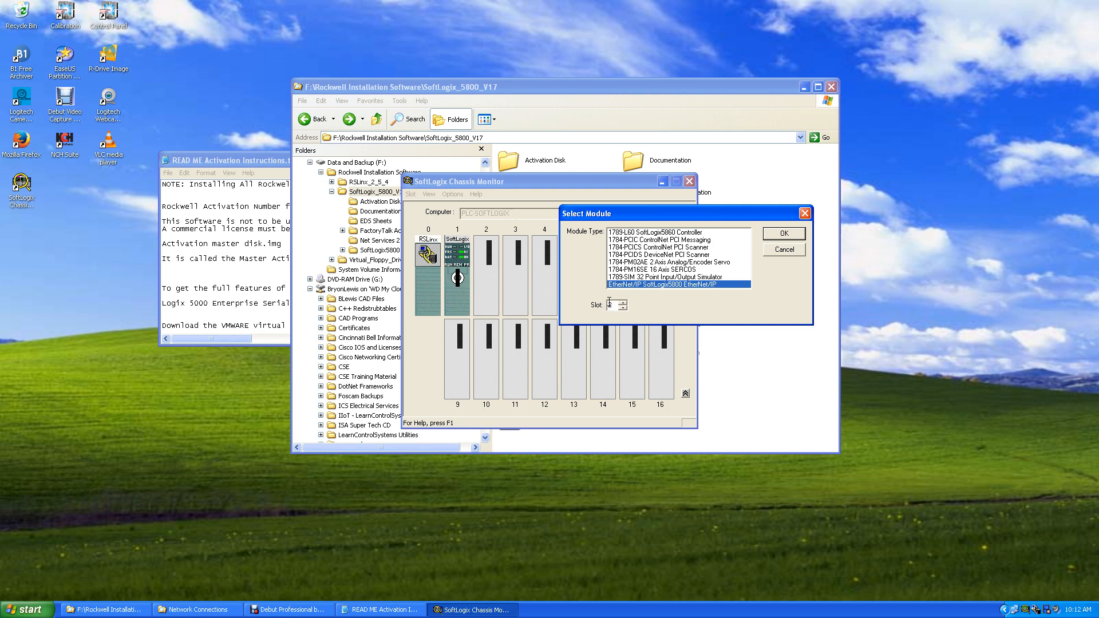
pyautogui.click(784, 235)
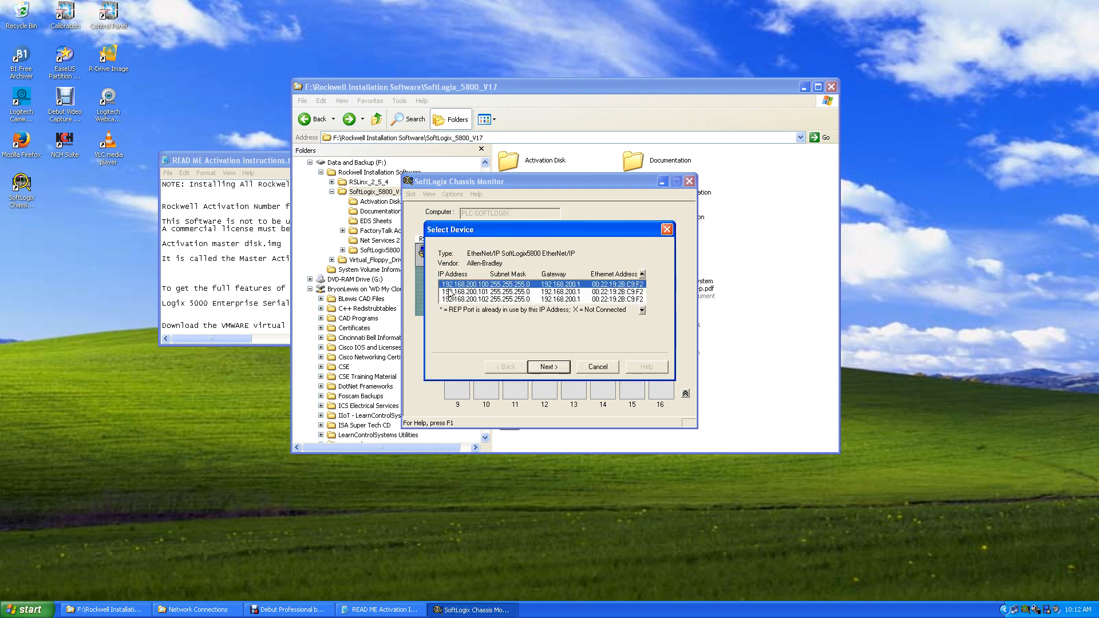
# Assign IP address 192.168.200.101 to the slot 2 module, label it ETH_IP1 and finish creating it
pyautogui.click(470, 292)
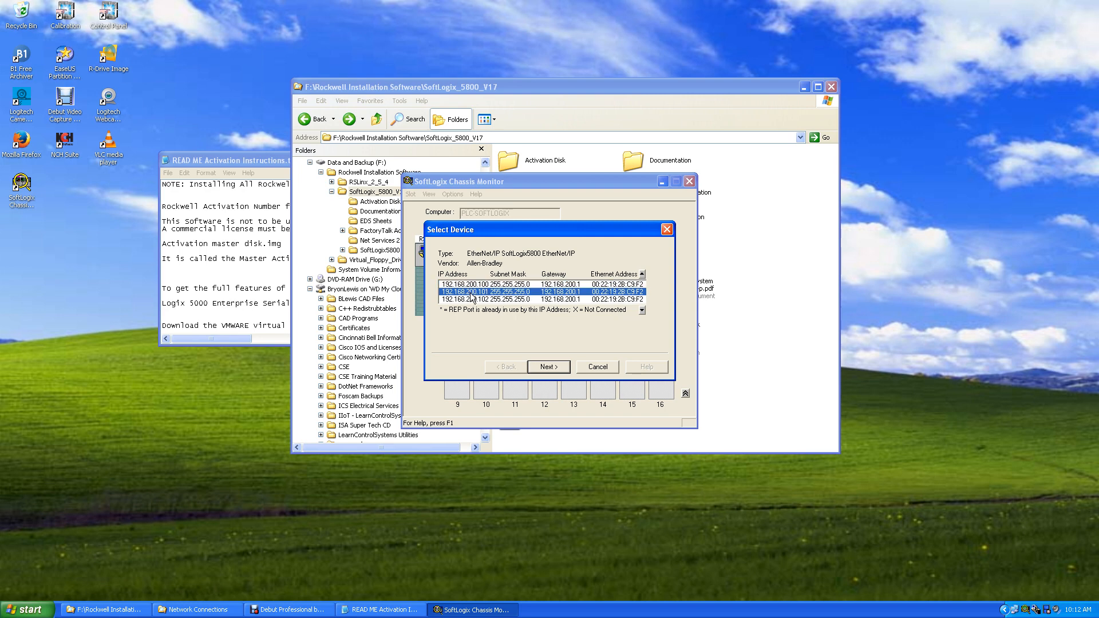
pyautogui.click(551, 367)
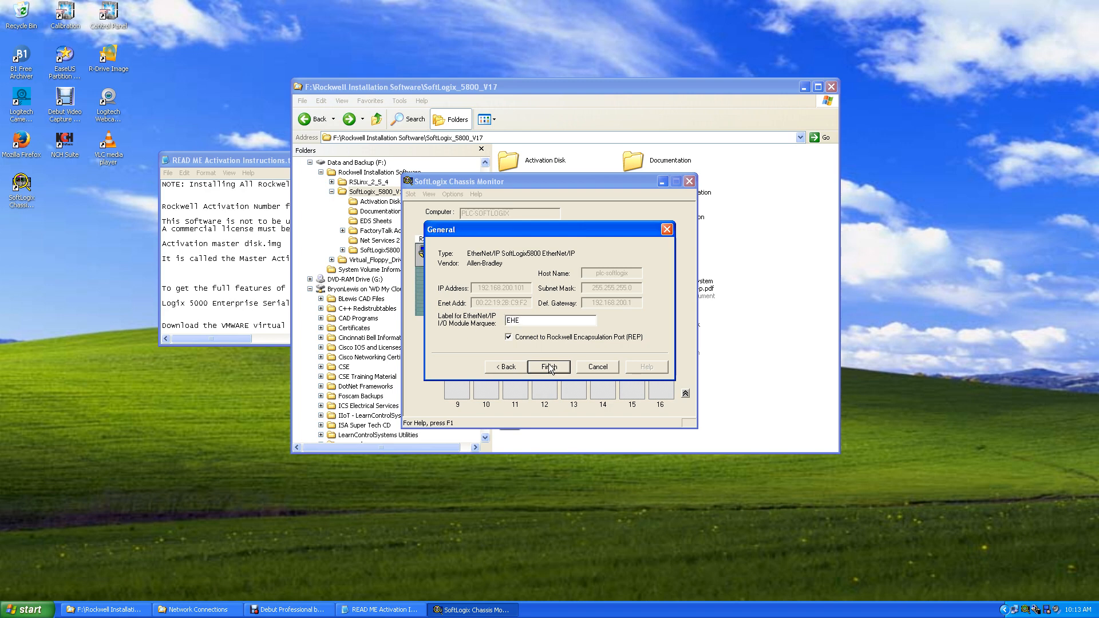
pyautogui.press('BackSpace')
pyautogui.write('TH_IP1')
pyautogui.click(549, 367)
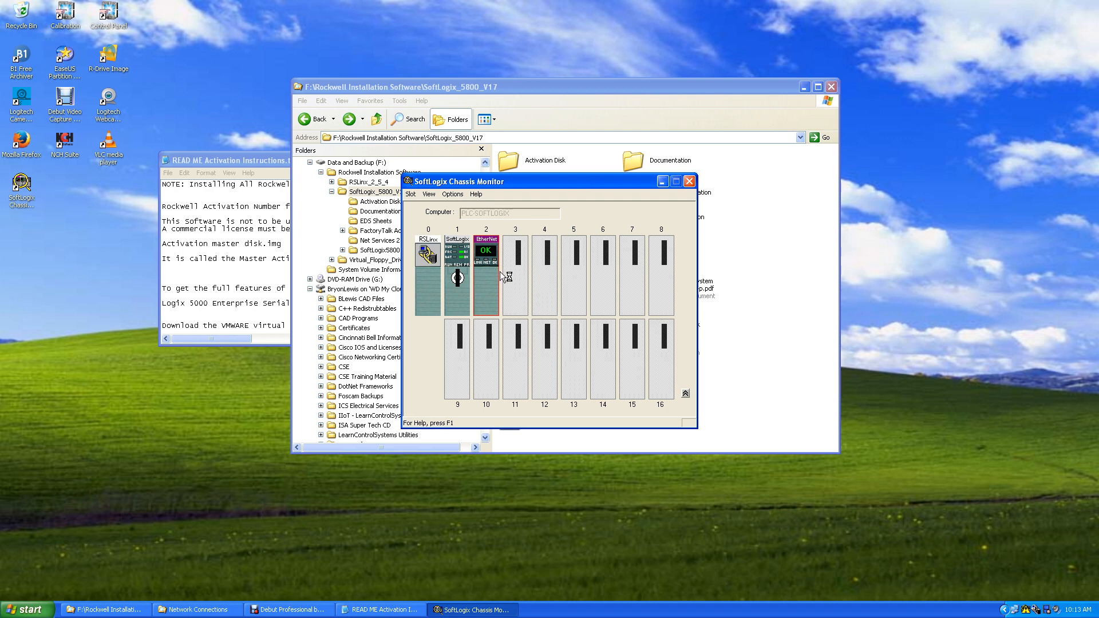
pyautogui.moveTo(489, 265)
# Create a 1789-L60 SoftLogix5860 Controller in slot 6 with the default general and system settings
pyautogui.rightClick(602, 282)
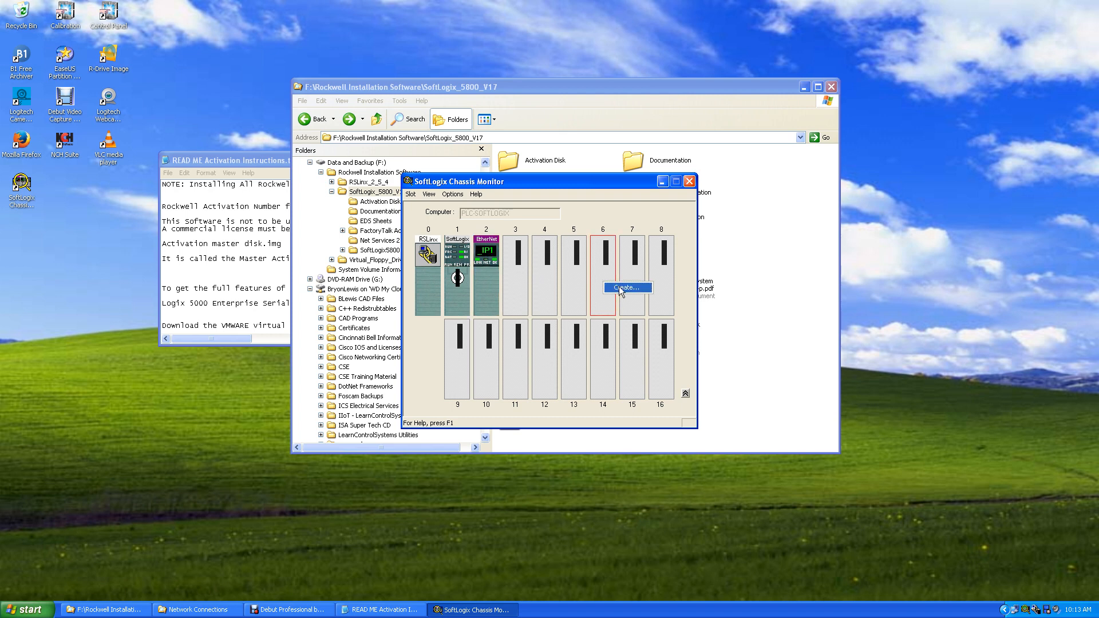
pyautogui.click(619, 287)
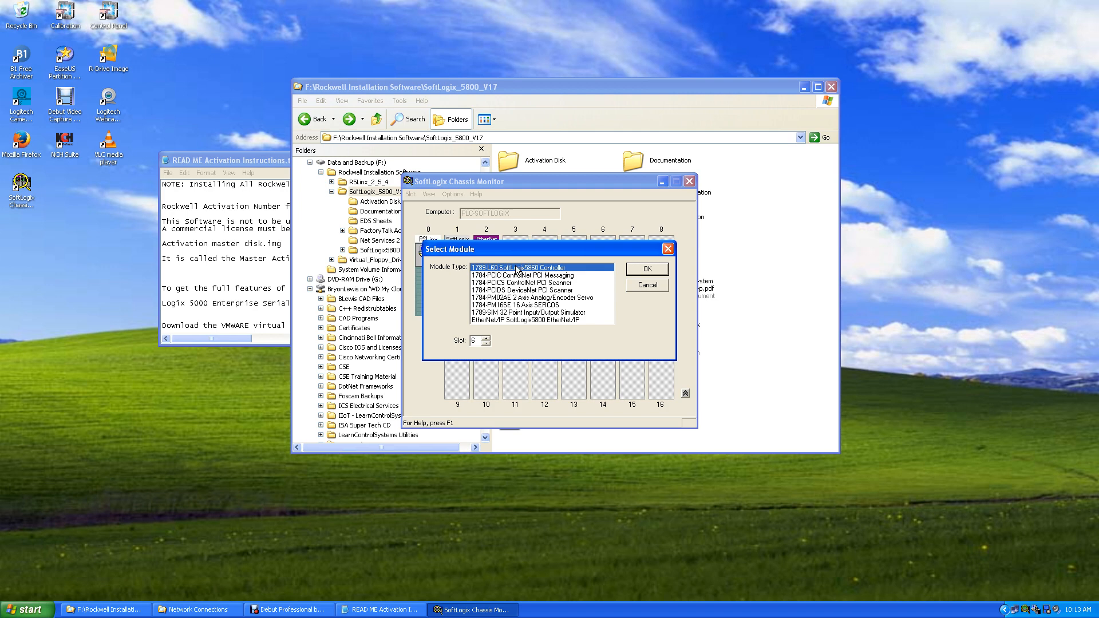
pyautogui.click(647, 268)
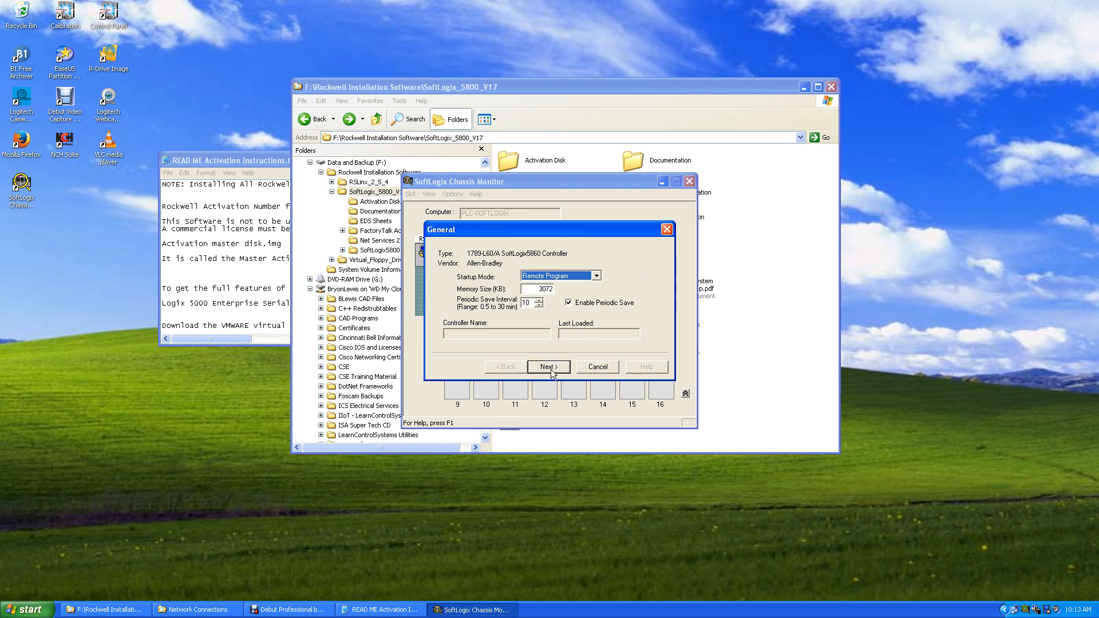
pyautogui.click(550, 367)
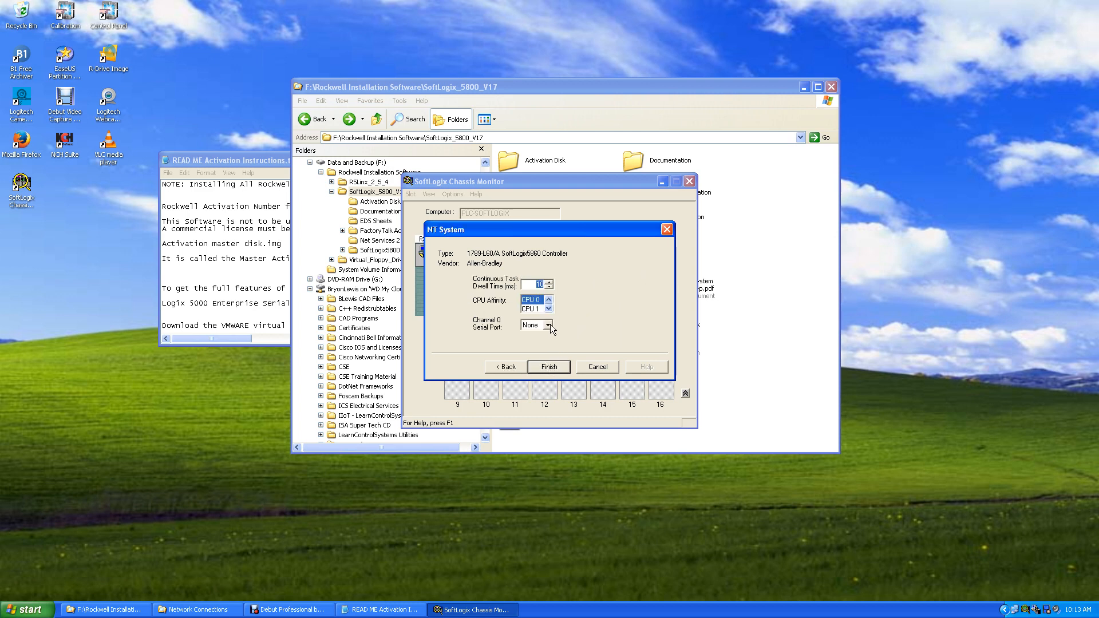
pyautogui.click(550, 367)
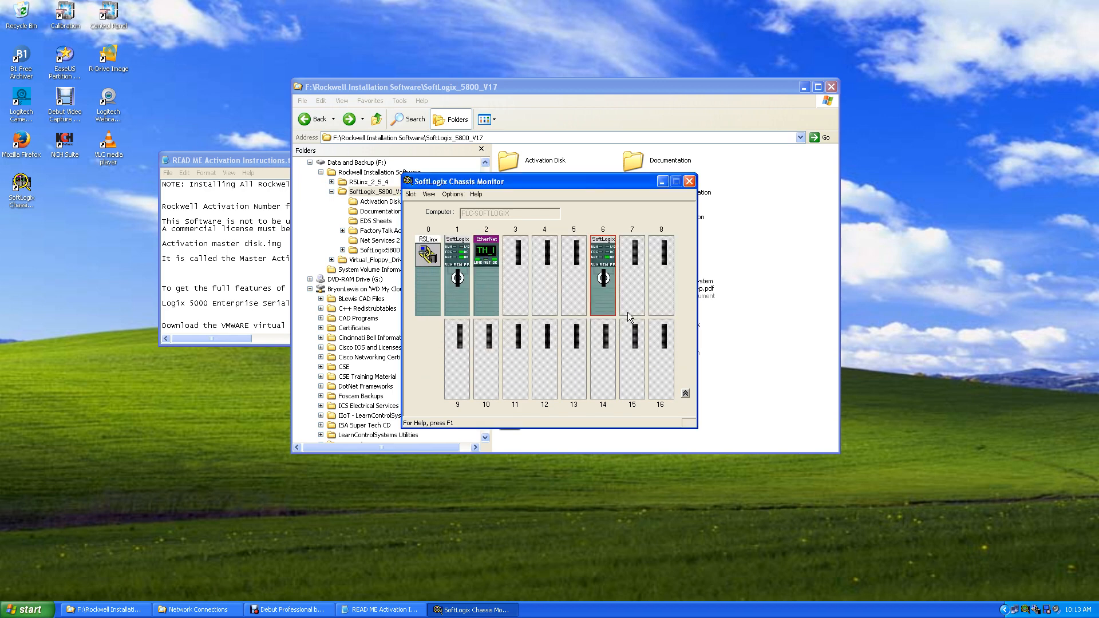
# Create an EtherNet/IP SoftLogix5800 module in slot 7 with IP address 192.168.200.102 and the marquee label ETH_02
pyautogui.click(630, 272)
pyautogui.rightClick(630, 273)
pyautogui.click(646, 280)
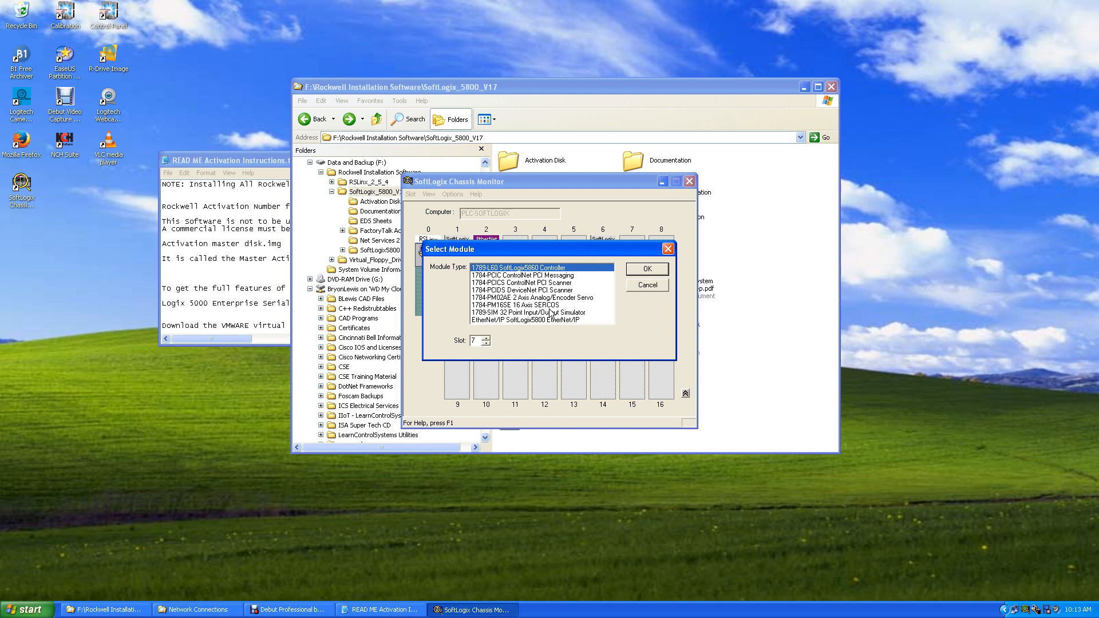
pyautogui.doubleClick(531, 319)
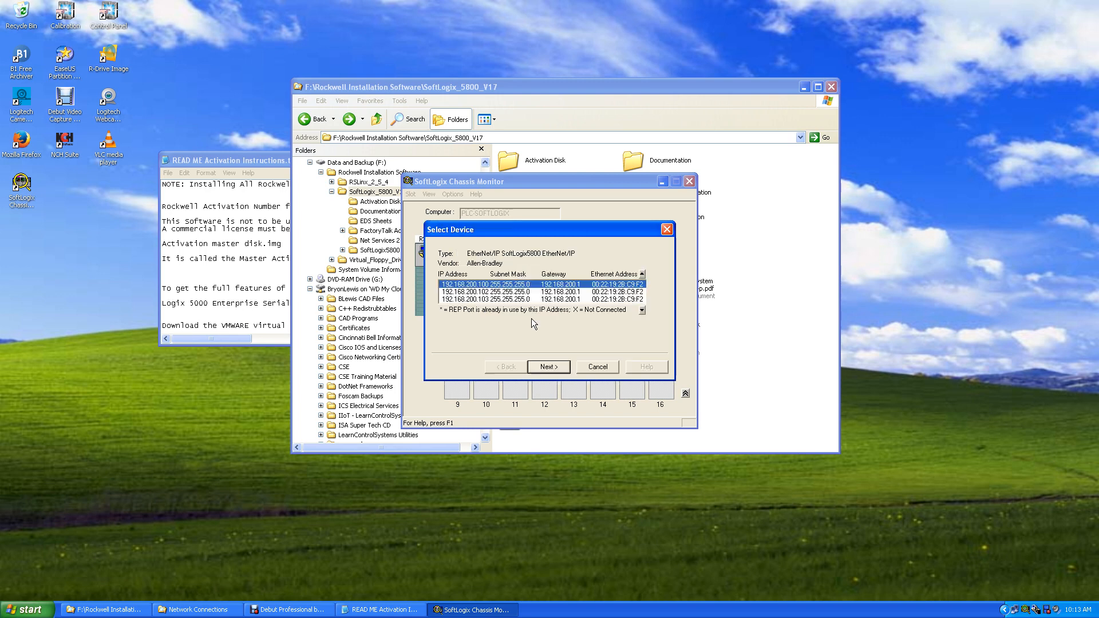
pyautogui.click(485, 292)
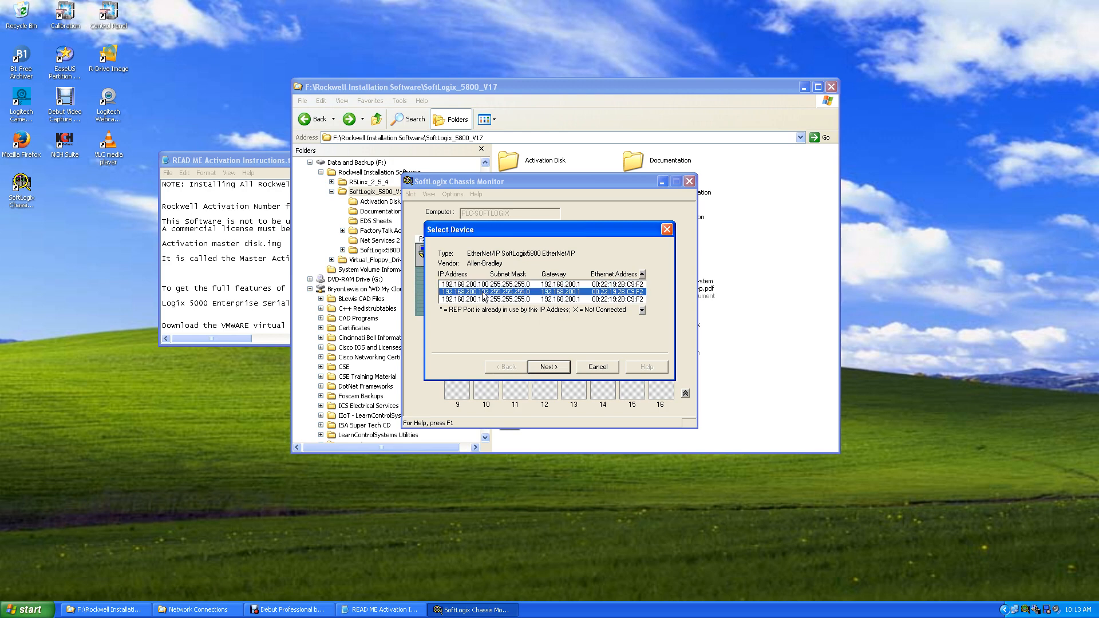
pyautogui.click(549, 368)
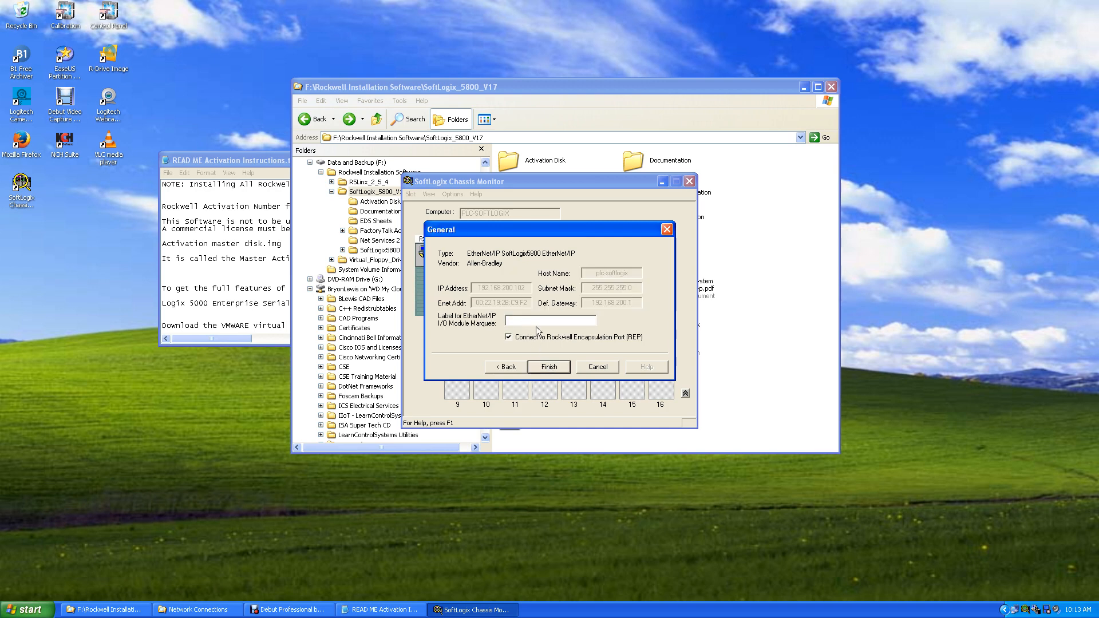
pyautogui.write('ETH_I@')
pyautogui.press('BackSpace')
pyautogui.click(555, 369)
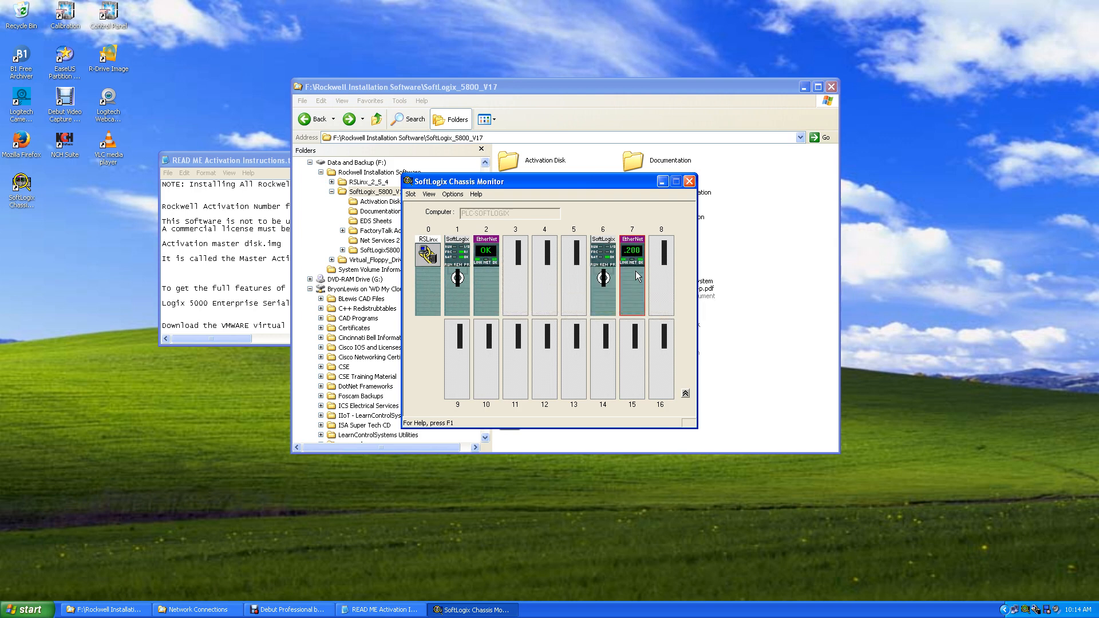
# Edit the slot 7 EtherNet/IP module's marquee label to include IP, and apply the change
pyautogui.rightClick(637, 277)
pyautogui.click(653, 279)
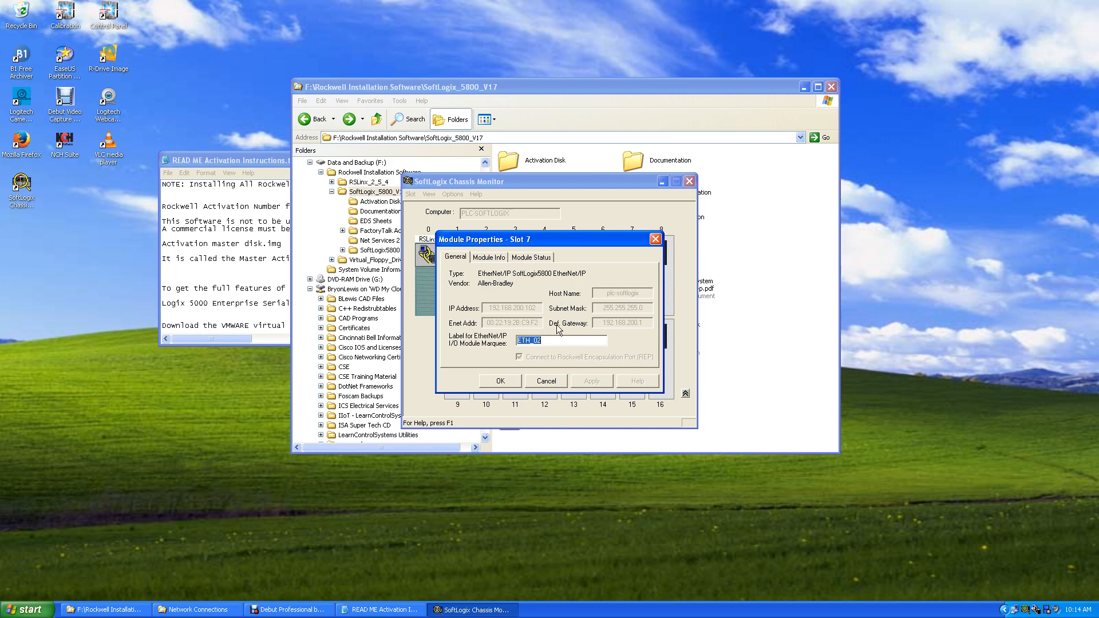
pyautogui.click(534, 341)
pyautogui.write('IP')
pyautogui.click(583, 381)
pyautogui.click(501, 381)
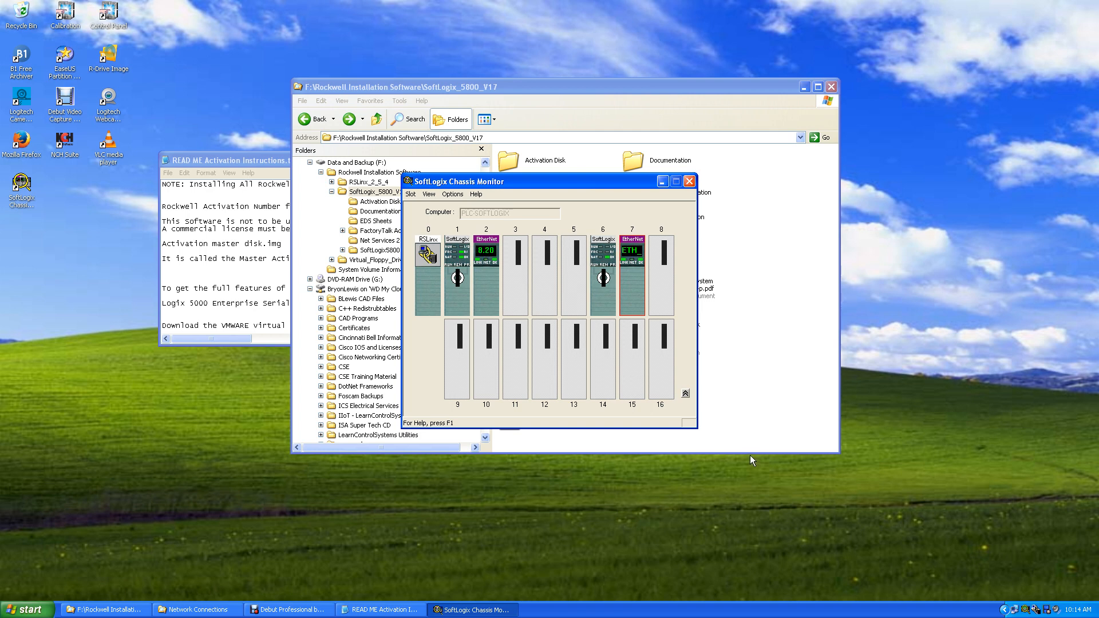
# Switch to RSLinx Classic Gateway, open RSWho and examine the controllers and EtherNet/IP modules under the AB_VBP-1 virtual chassis
pyautogui.doubleClick(1037, 610)
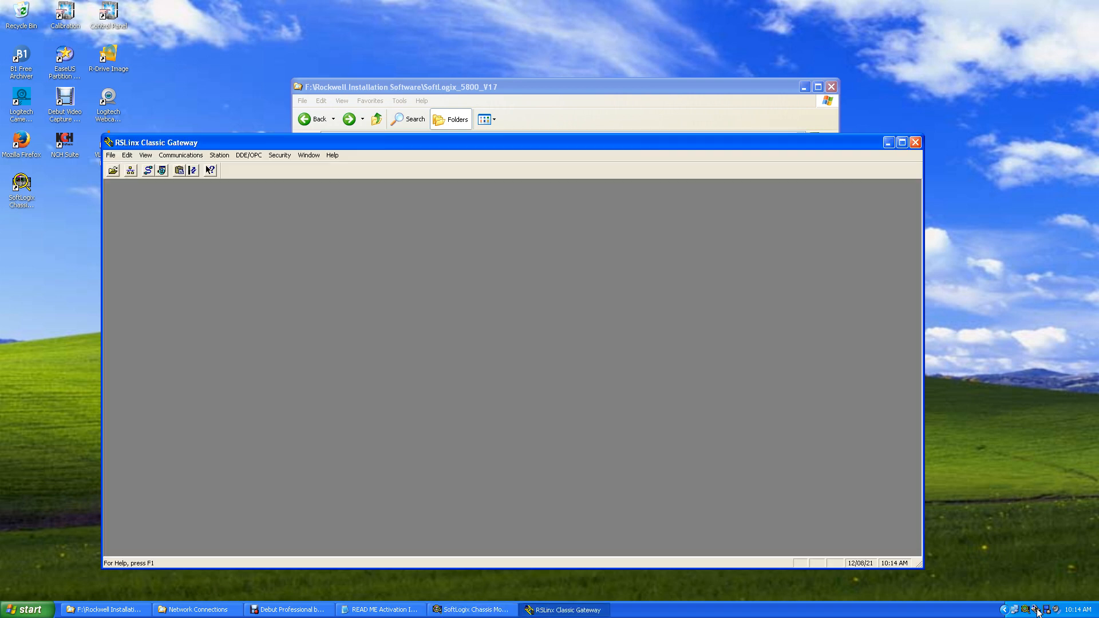
pyautogui.click(132, 171)
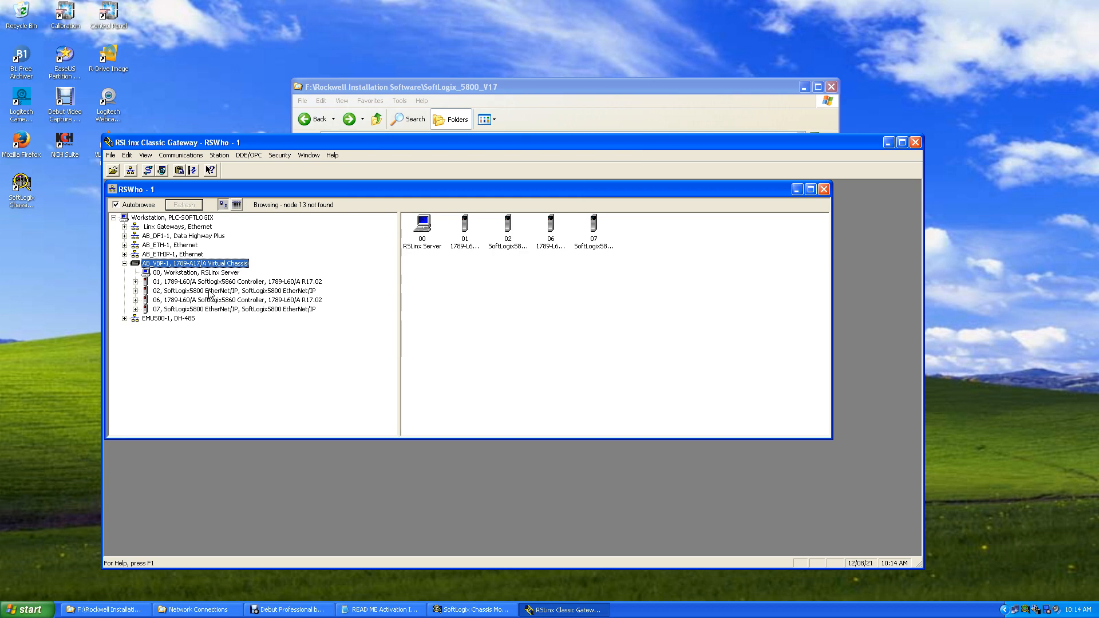
pyautogui.click(136, 291)
pyautogui.click(135, 281)
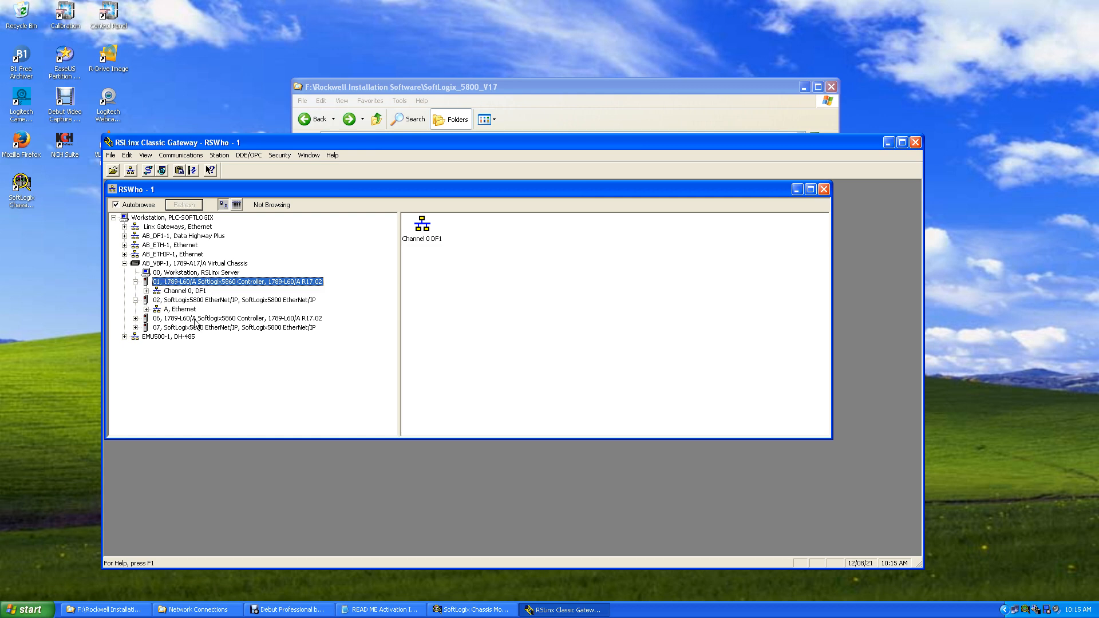
pyautogui.click(137, 319)
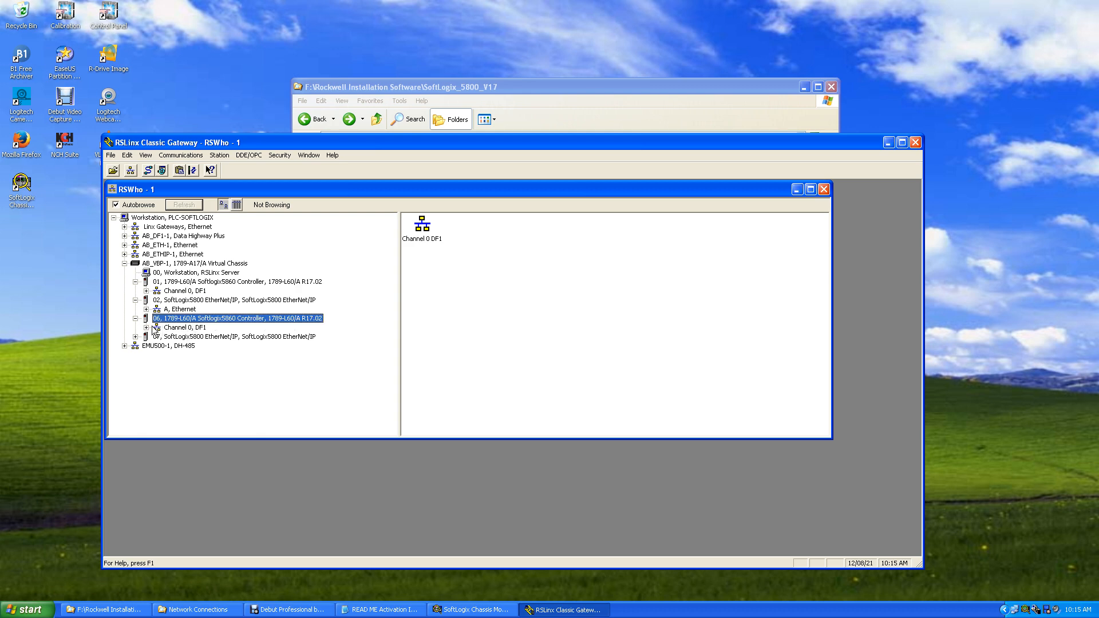
pyautogui.click(154, 328)
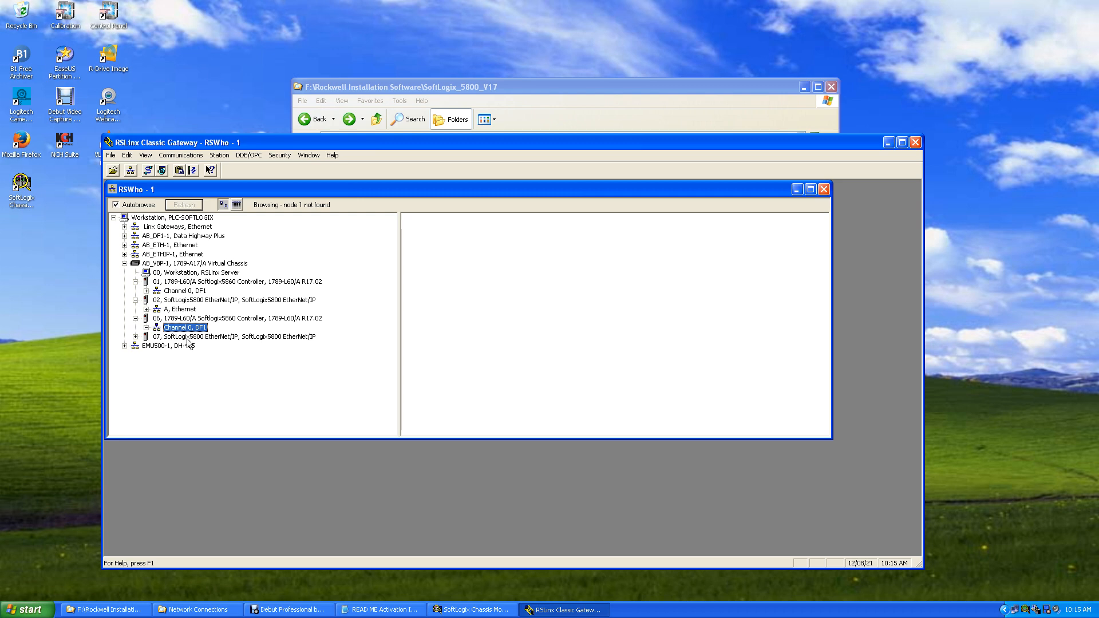
pyautogui.click(136, 337)
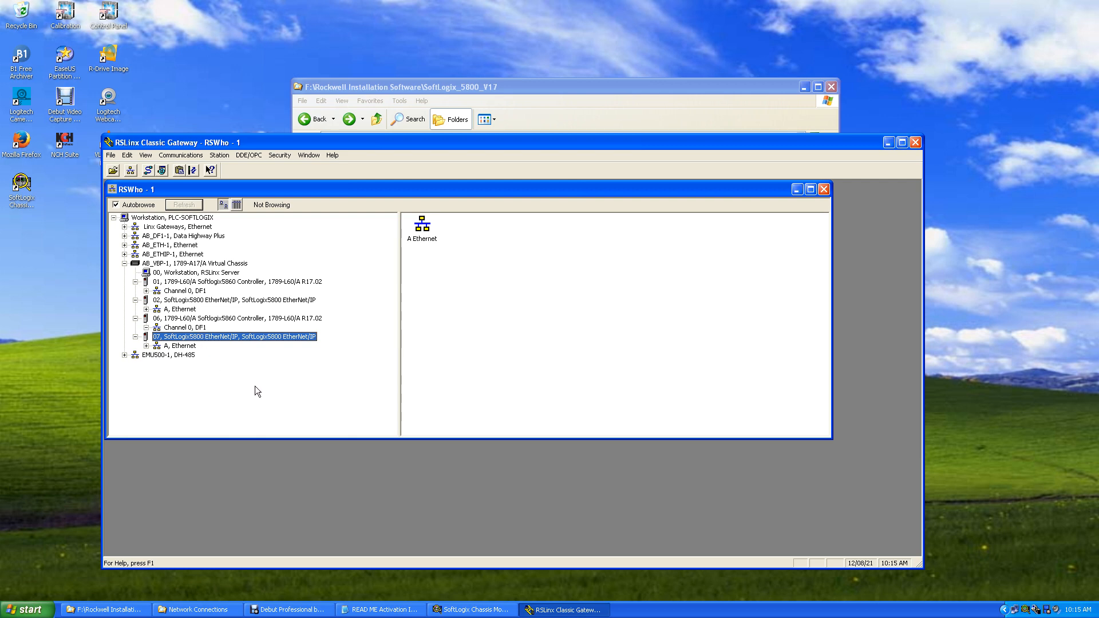
# Browse the AB_ETHIP-1 Ethernet driver in RSWho to check which devices it can reach
pyautogui.click(124, 255)
pyautogui.click(135, 264)
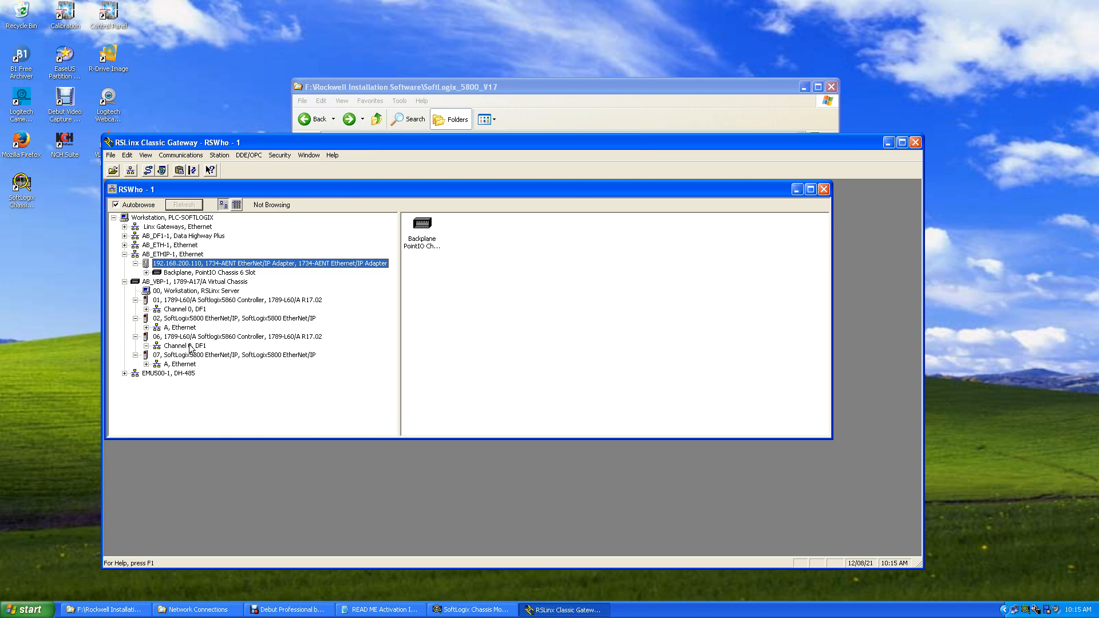
pyautogui.click(184, 255)
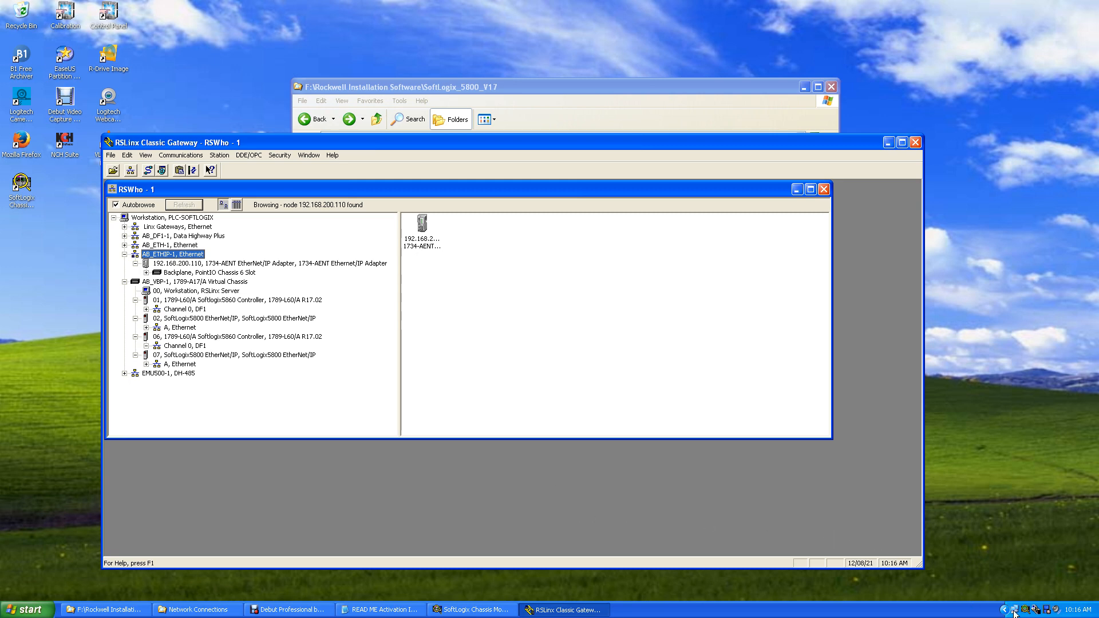
# Open Windows Firewall from the Control Panel and turn the firewall off
pyautogui.click(19, 611)
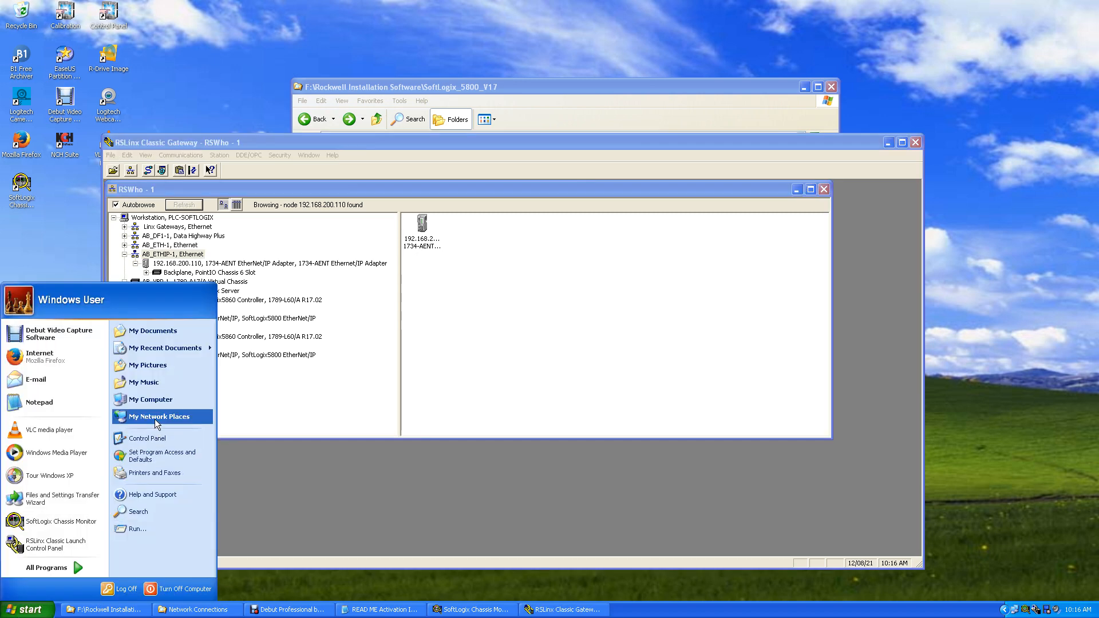
pyautogui.click(159, 438)
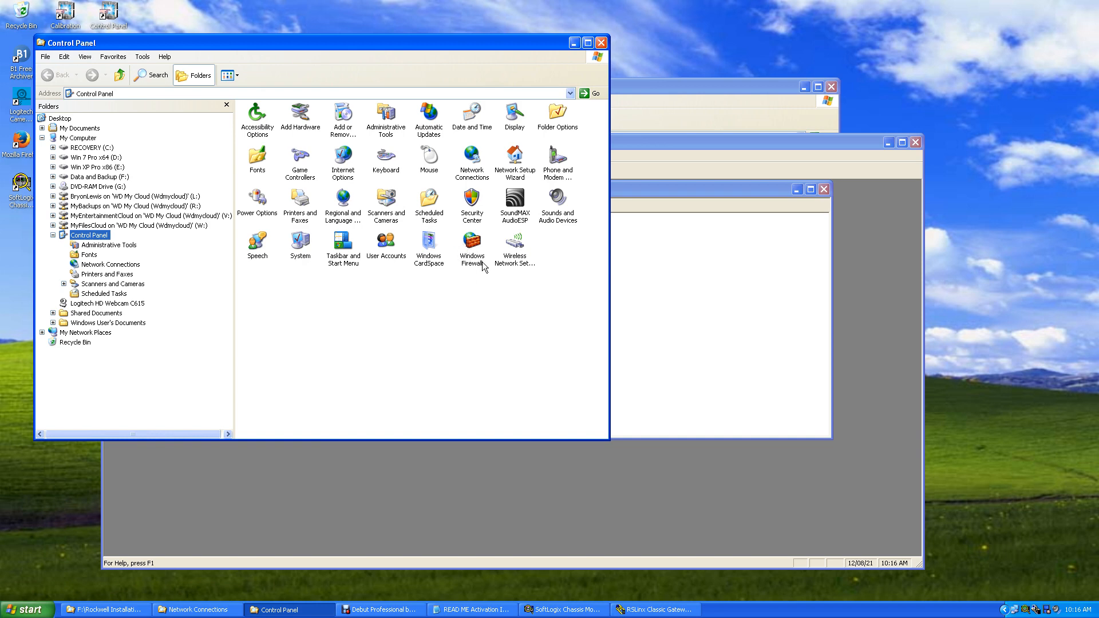
pyautogui.doubleClick(470, 256)
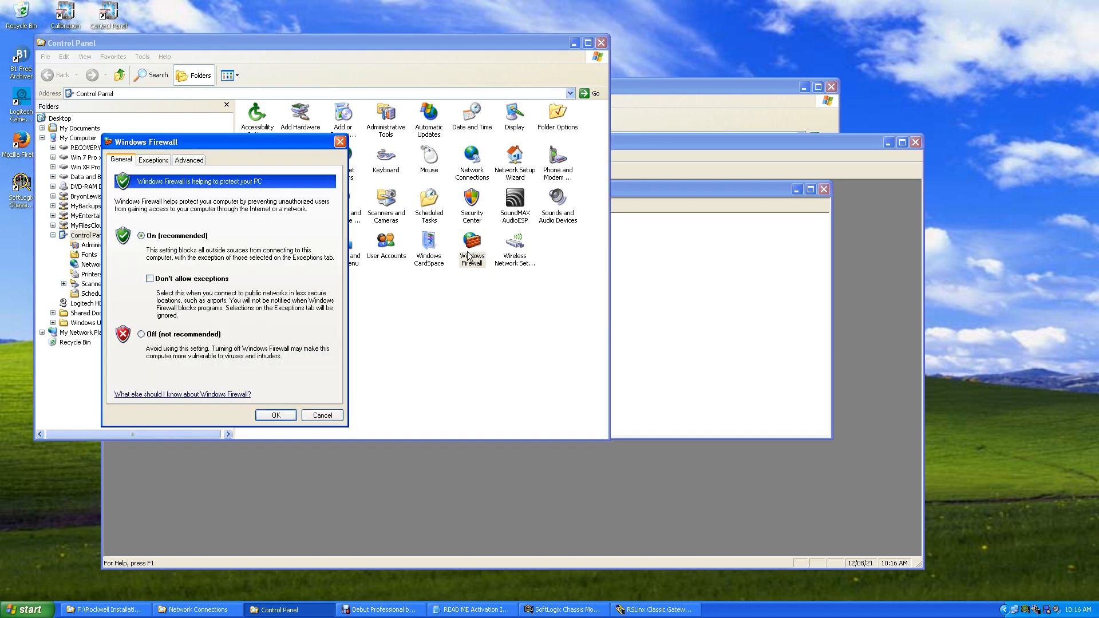
pyautogui.click(141, 335)
pyautogui.click(272, 414)
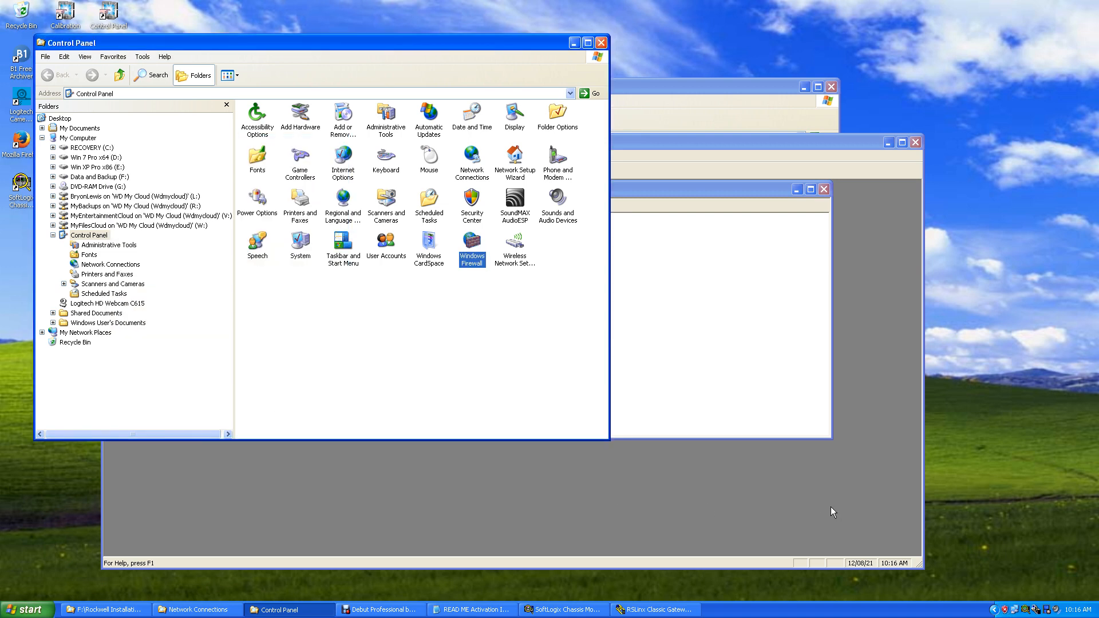
# Return to RSWho and examine the virtual chassis backplane through the 192.168.200.101 and 192.168.200.102 EtherNet/IP modules
pyautogui.click(657, 255)
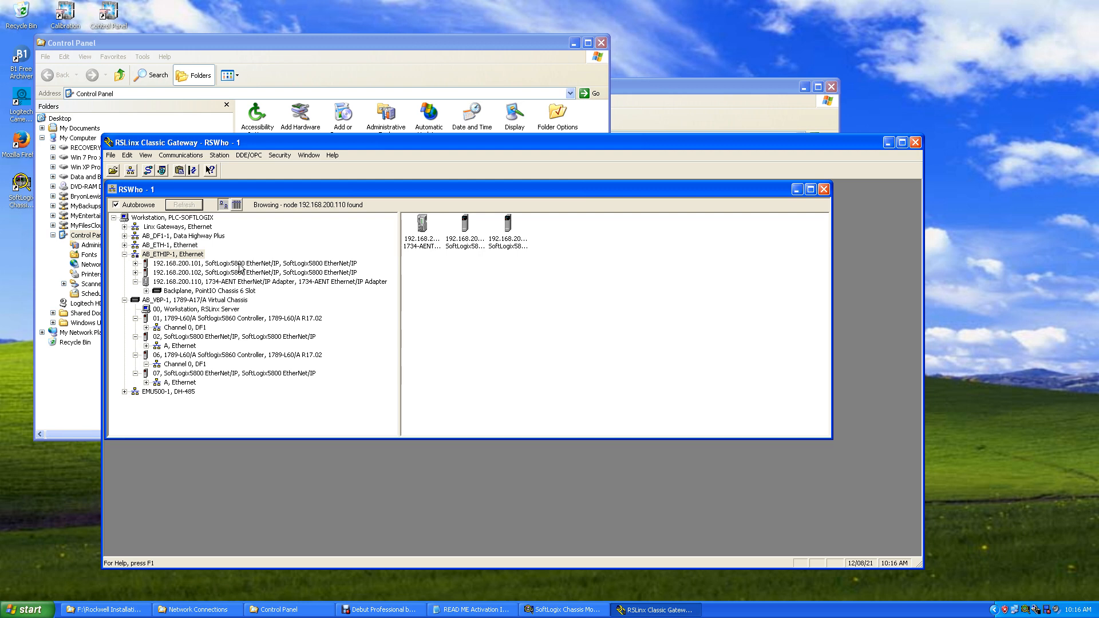
pyautogui.click(124, 299)
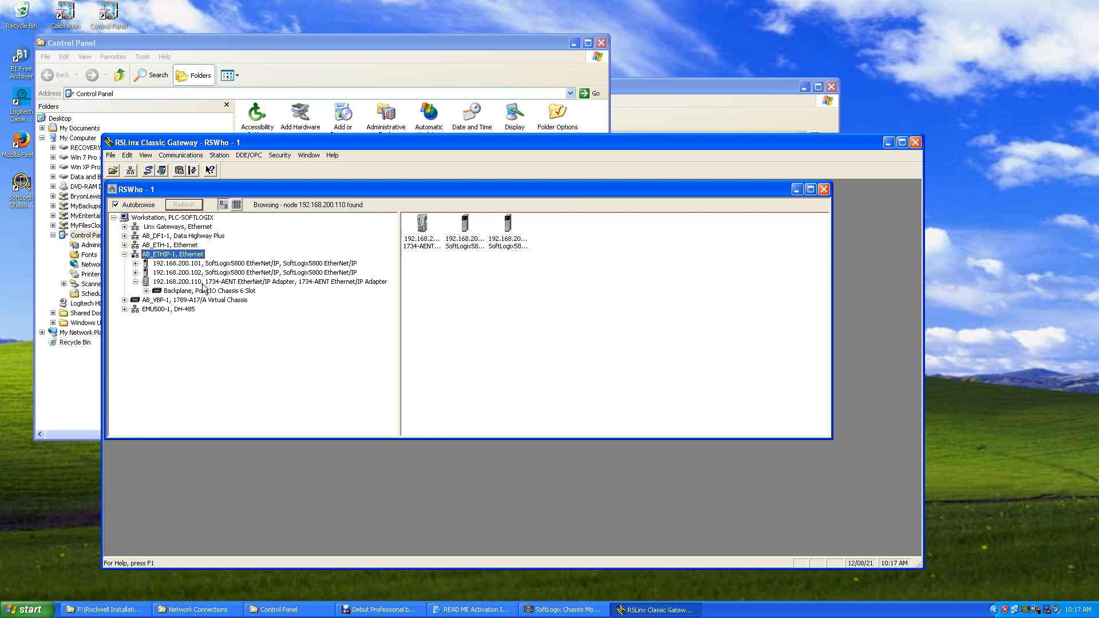
pyautogui.click(136, 263)
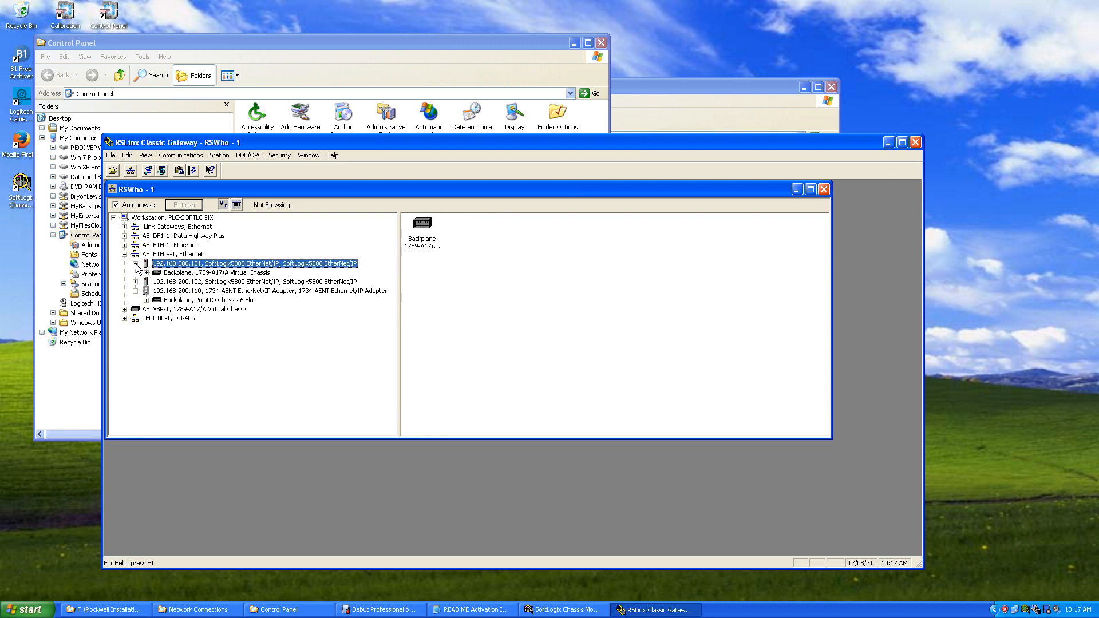
pyautogui.click(146, 273)
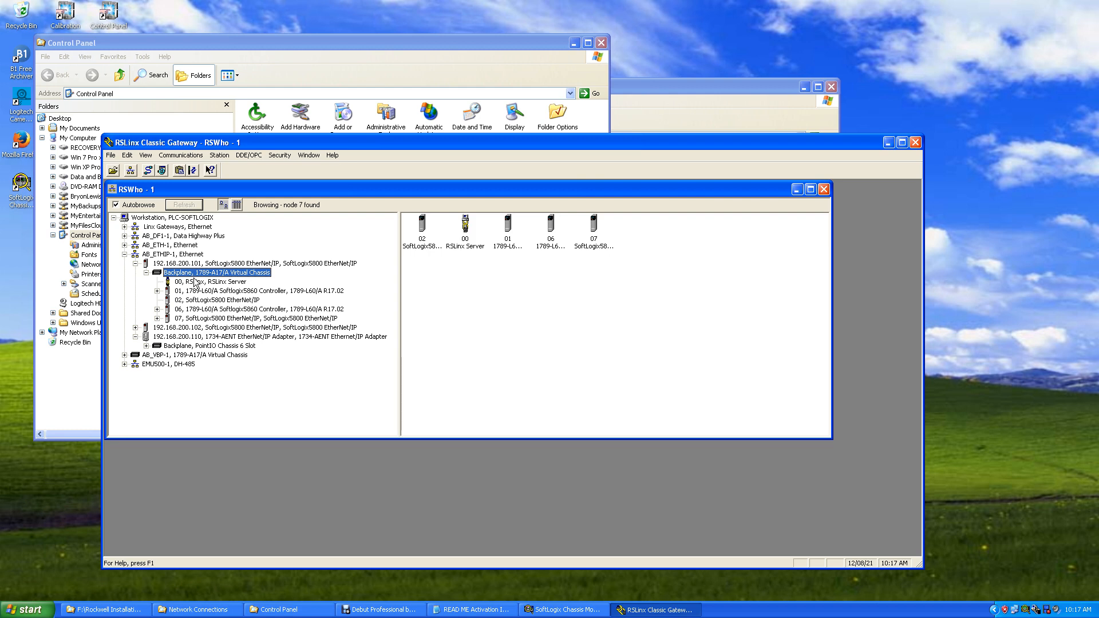
pyautogui.click(135, 264)
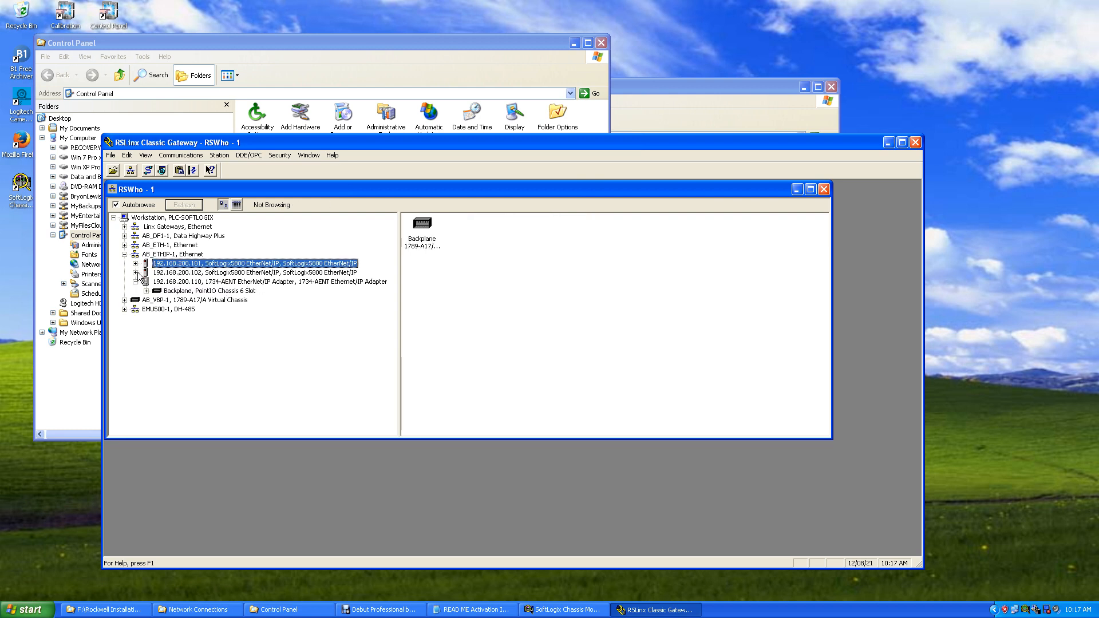
pyautogui.click(136, 272)
pyautogui.click(146, 281)
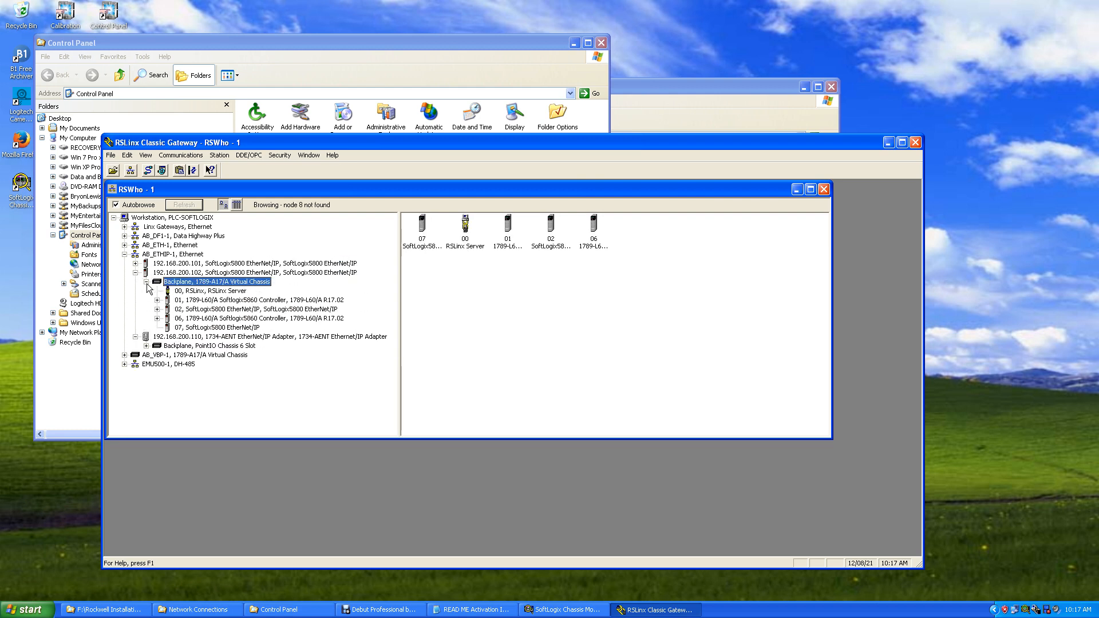
pyautogui.click(145, 281)
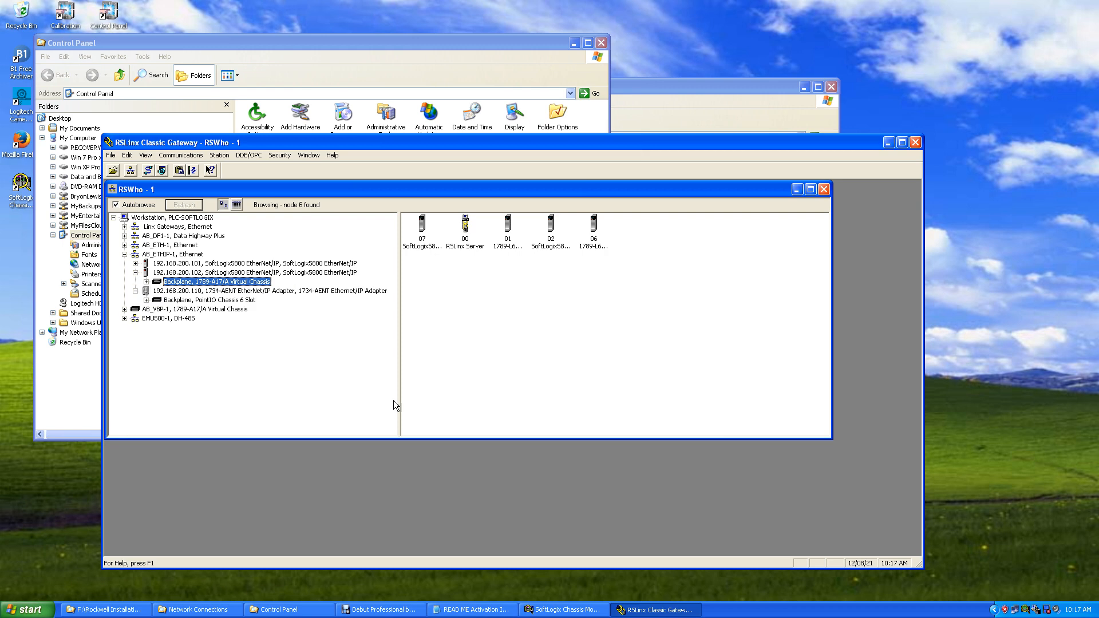